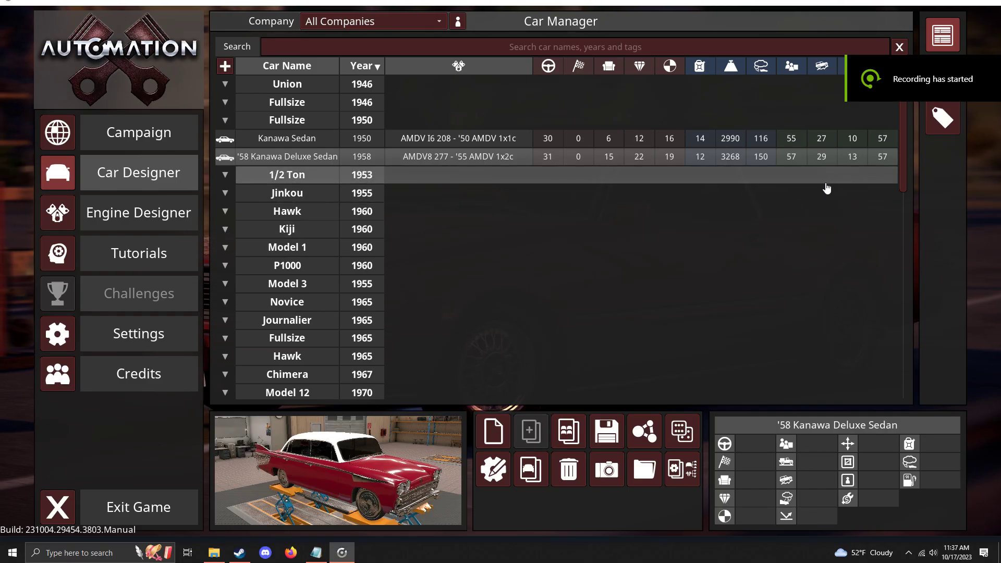
- Select the '58 Kanawa Deluxe Sedan in Car Manager and load it into the Car Designer
click(713, 162)
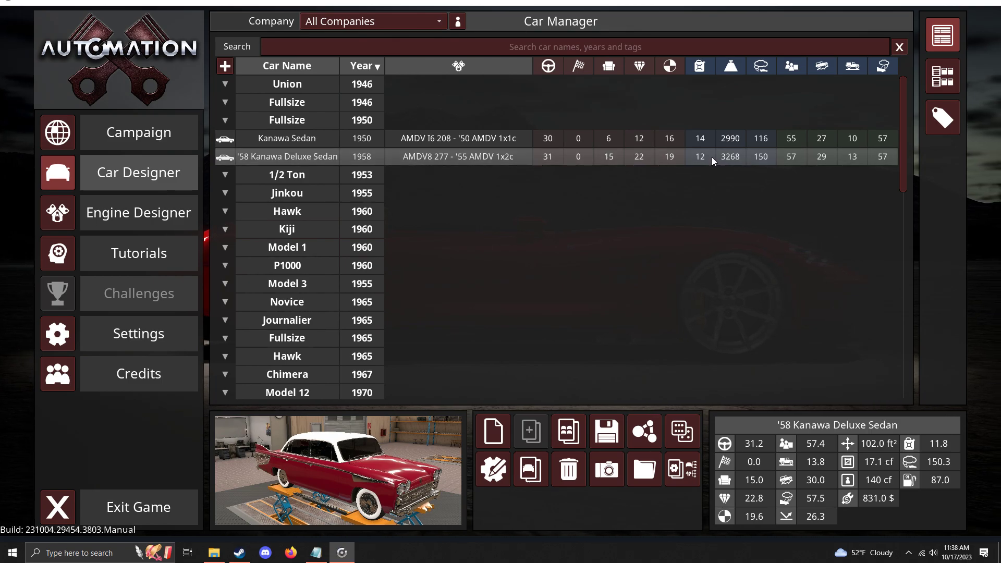
double_click(712, 159)
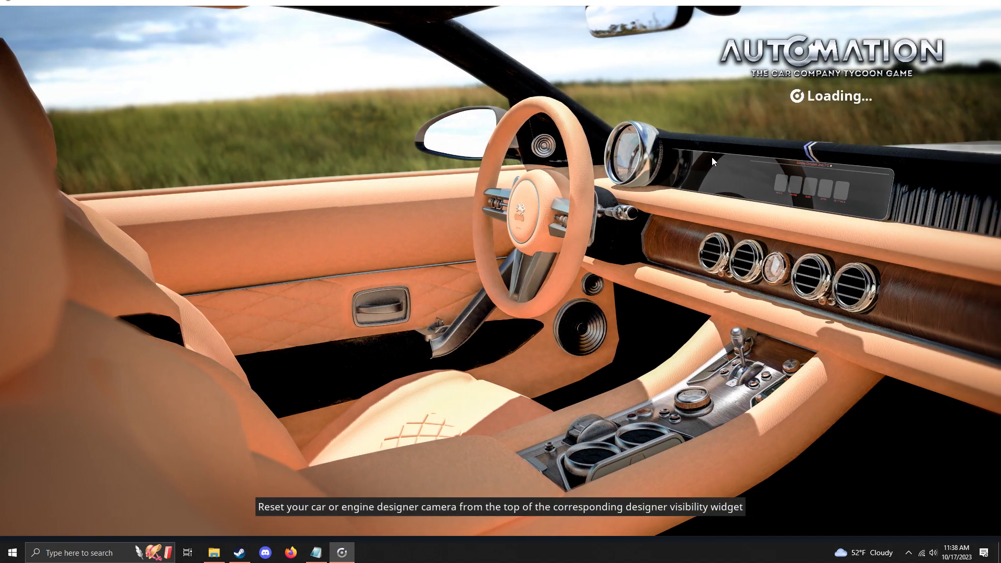
- Glance at the sedan guide, then browse the model body grid and compare the '47 sedan body info cards
click(316, 554)
click(316, 557)
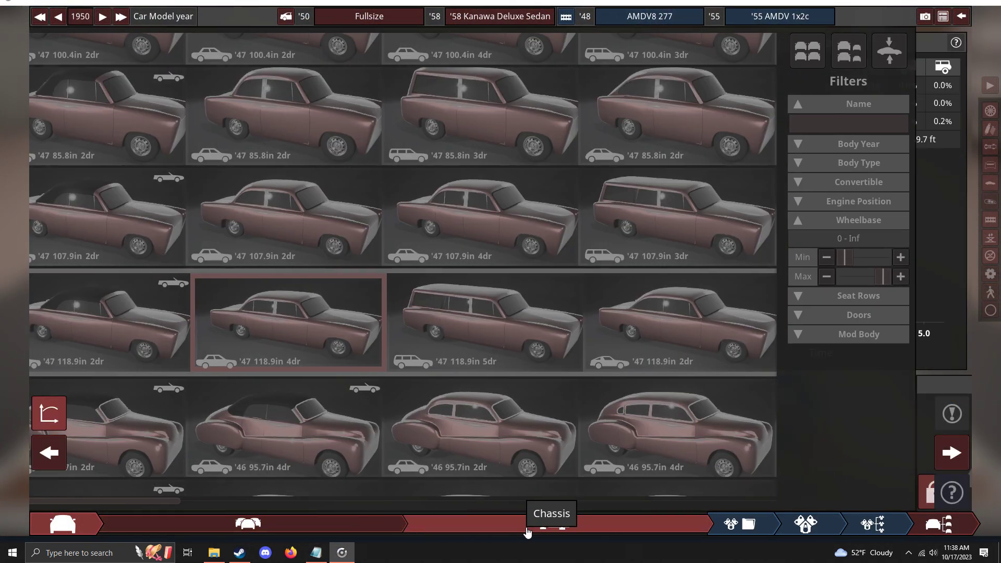
click(550, 523)
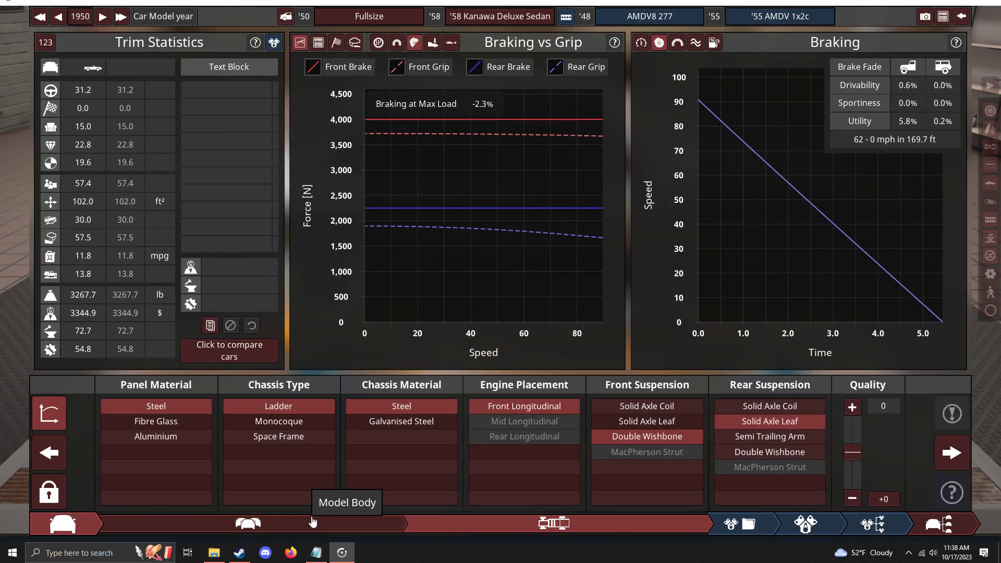
click(311, 522)
mouse_move(135, 339)
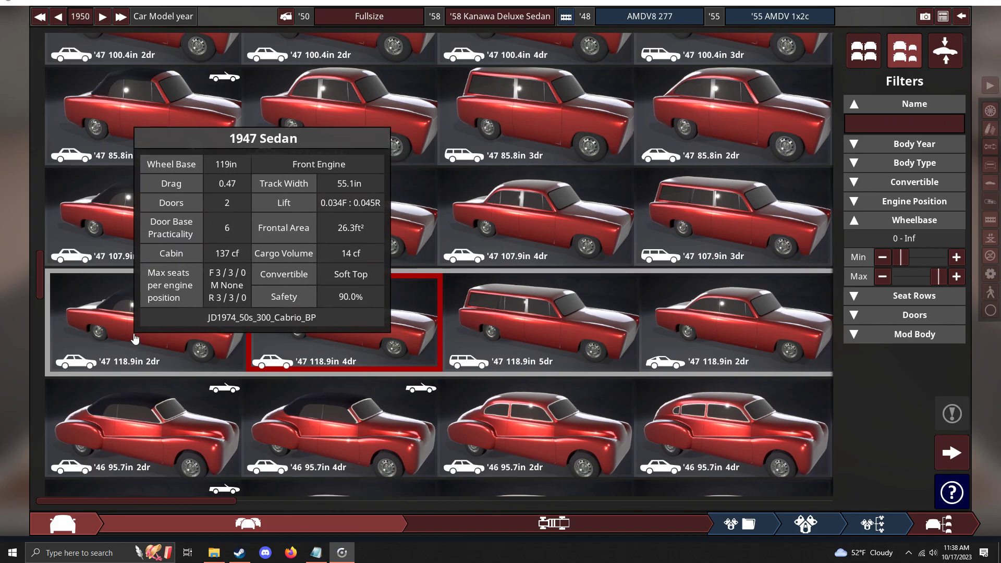
mouse_move(137, 252)
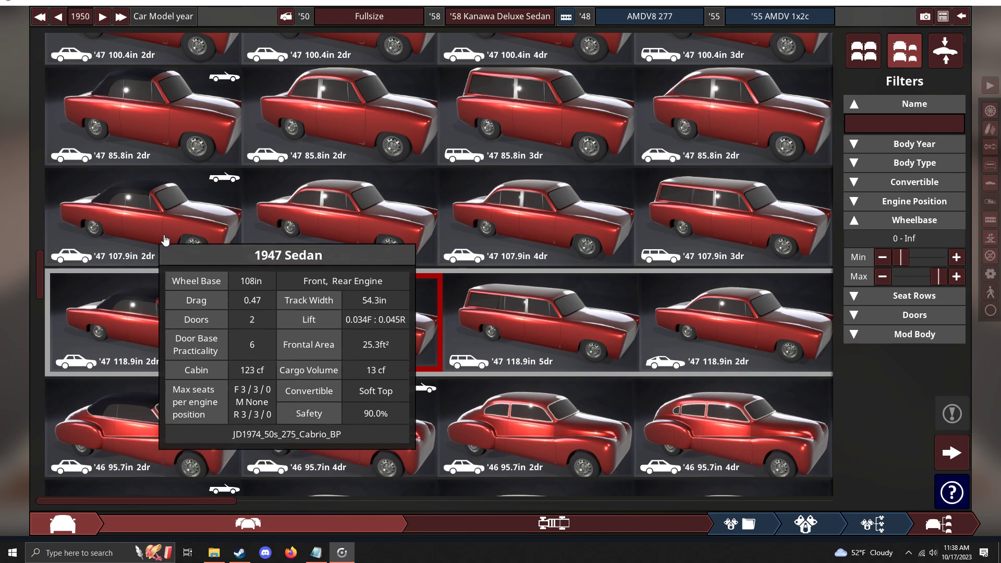
mouse_move(170, 327)
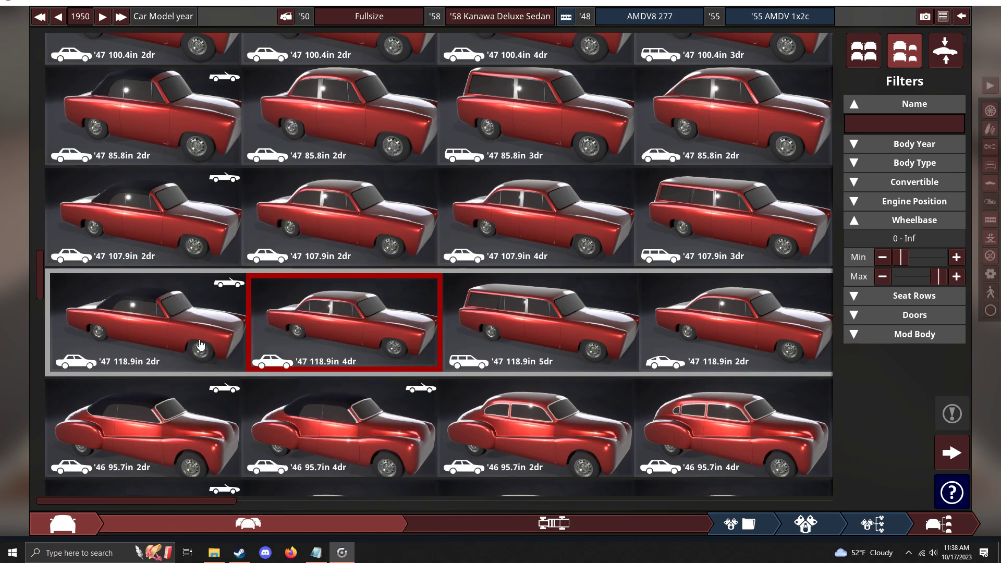
- Hide the statistics charts to show the car and return to the model body grid
click(554, 523)
click(49, 413)
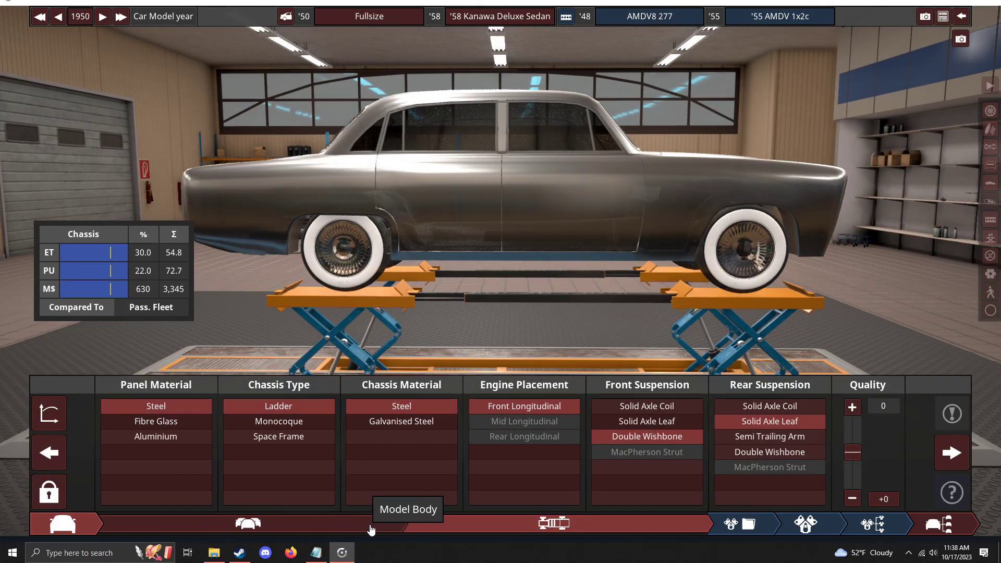
click(372, 530)
click(315, 552)
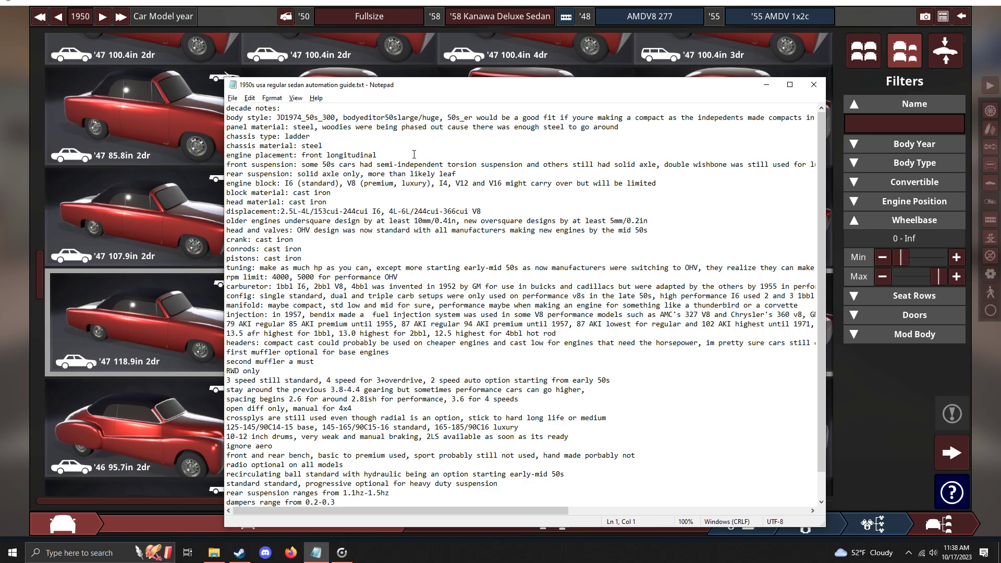
key(alt+Tab)
scroll(316, 152, up, 1)
scroll(316, 151, up, 20)
scroll(139, 375, down, 1)
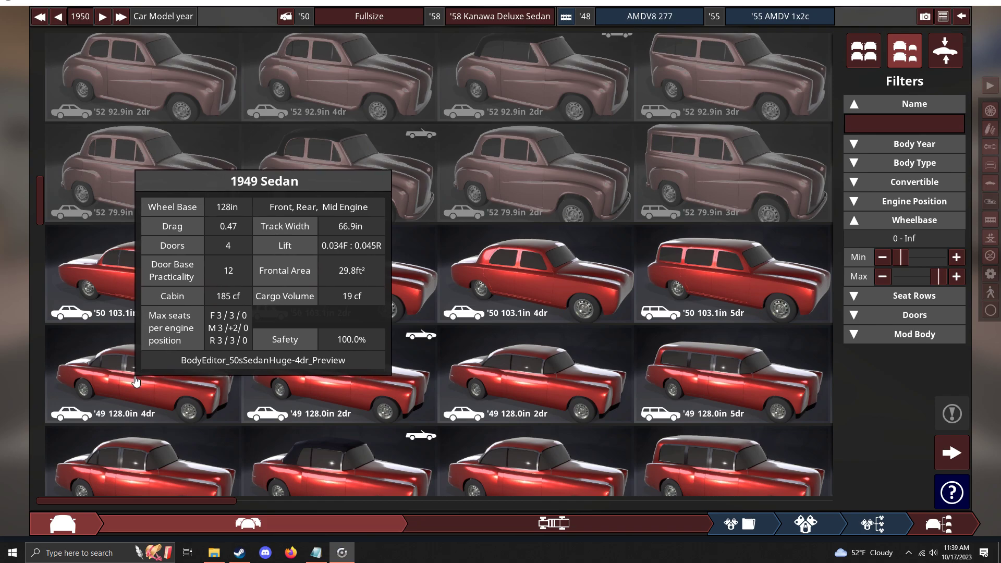
scroll(135, 383, down, 8)
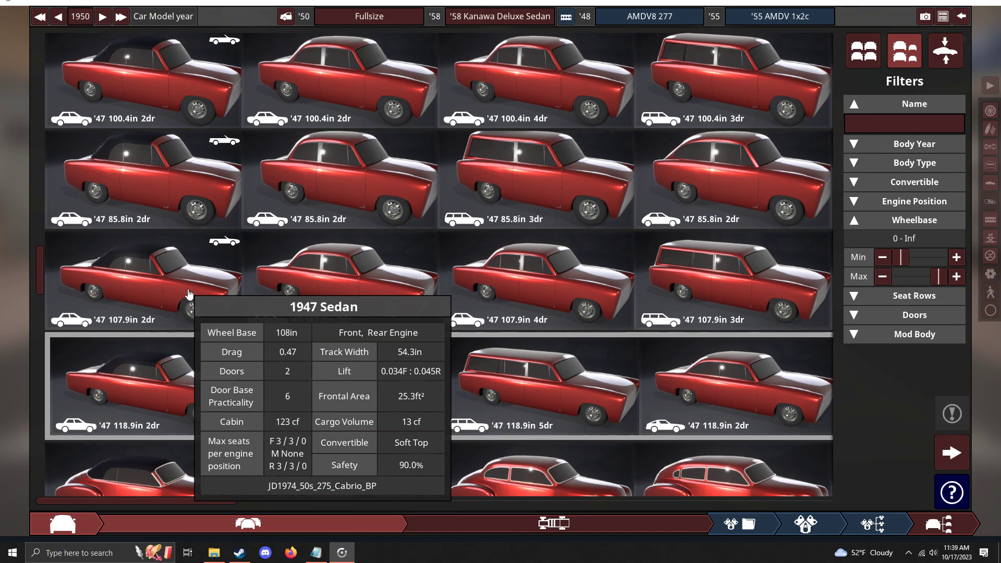
click(316, 552)
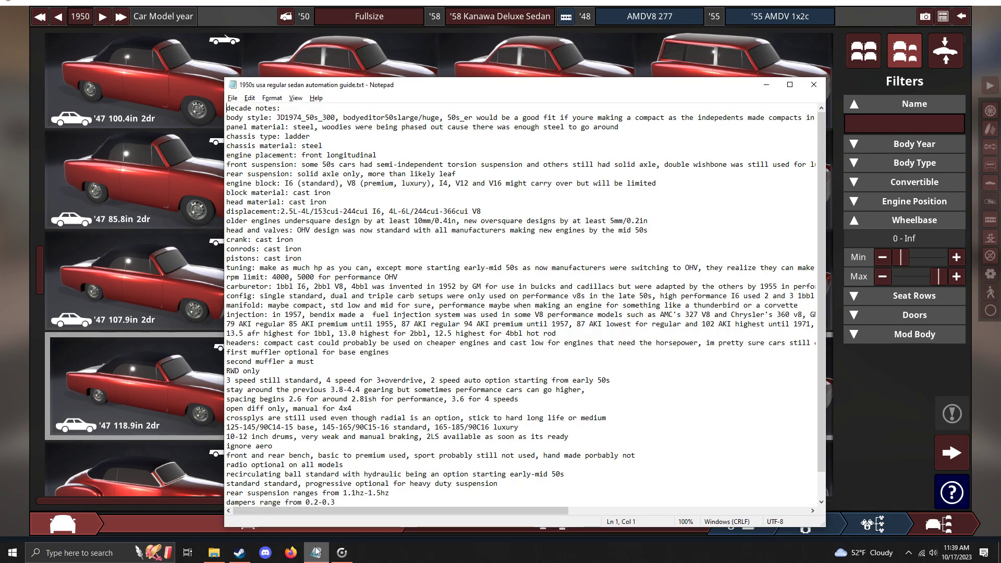
click(316, 552)
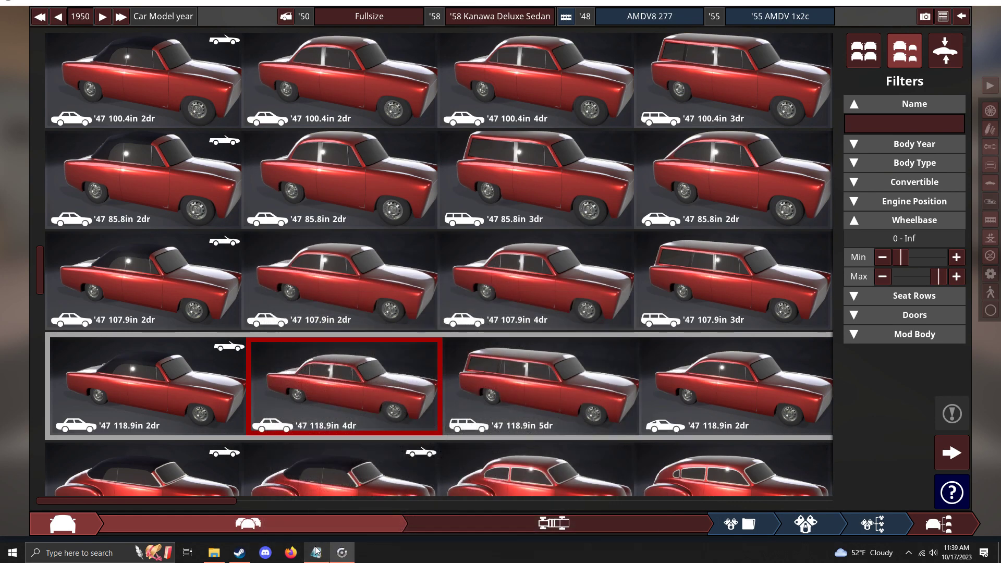
- Show the steel ladder frame, double-wishbone front and leaf solid-axle rear, orbiting around the sedan
click(557, 523)
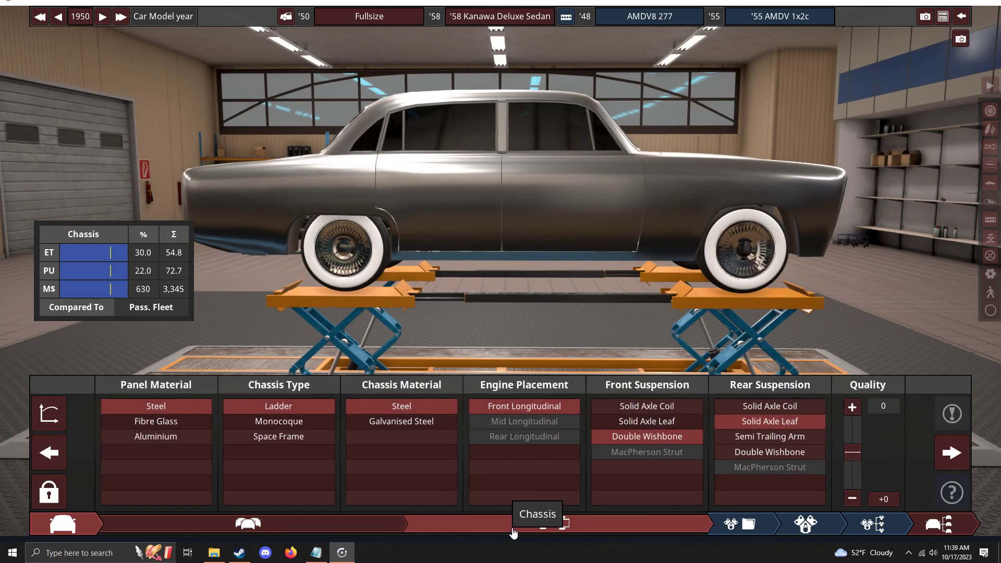
drag(711, 333, 583, 295)
click(316, 553)
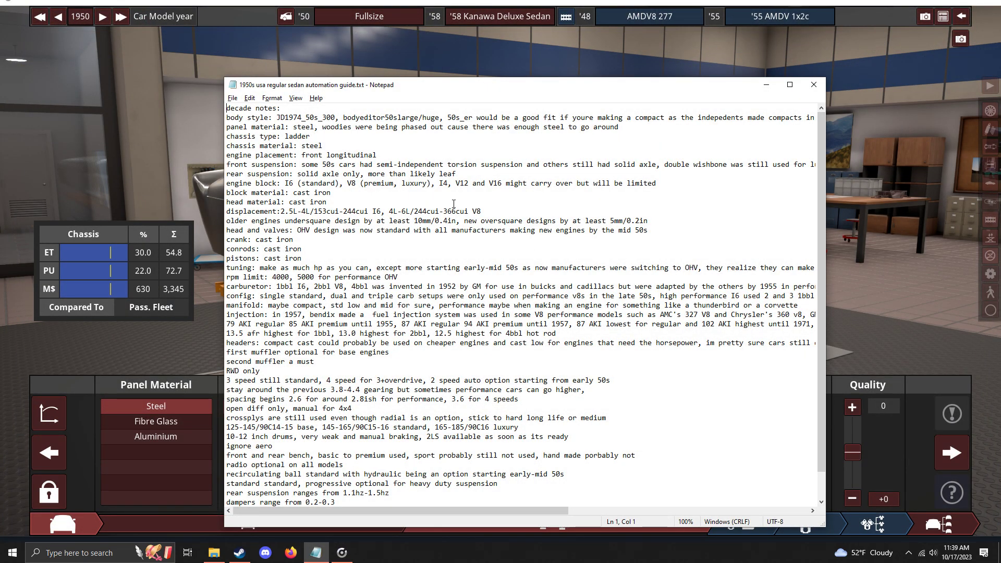
click(131, 139)
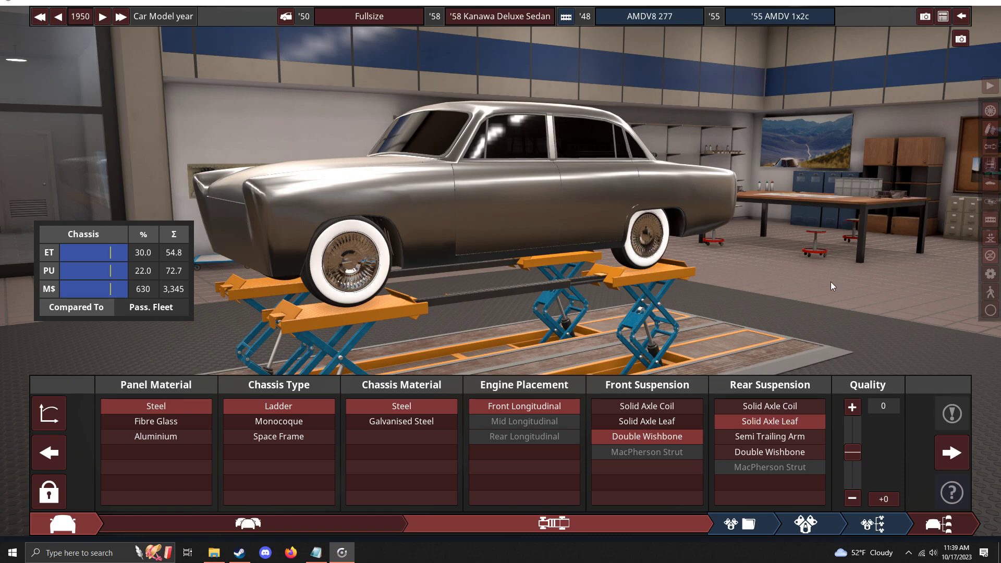
drag(837, 284, 666, 293)
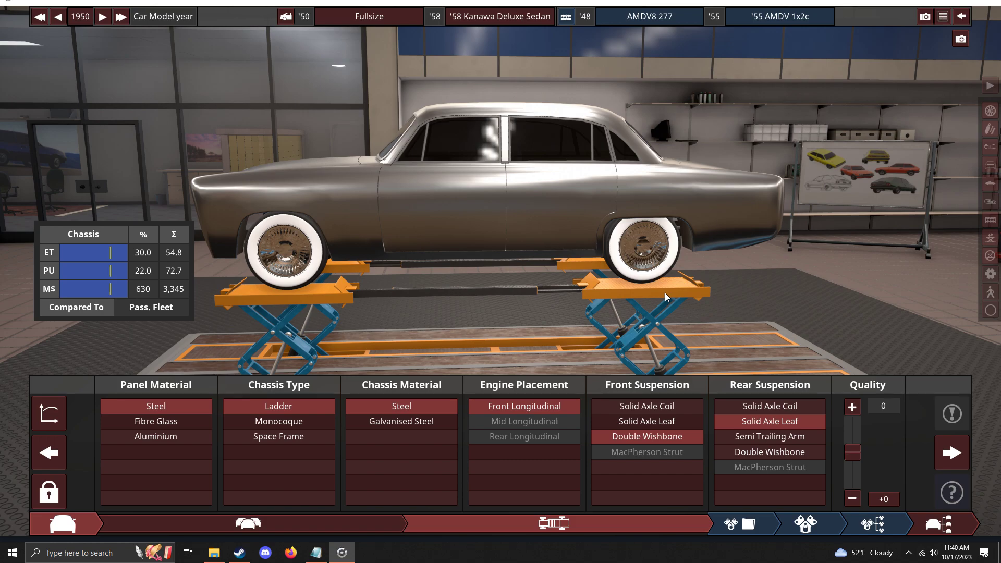
drag(386, 288, 647, 274)
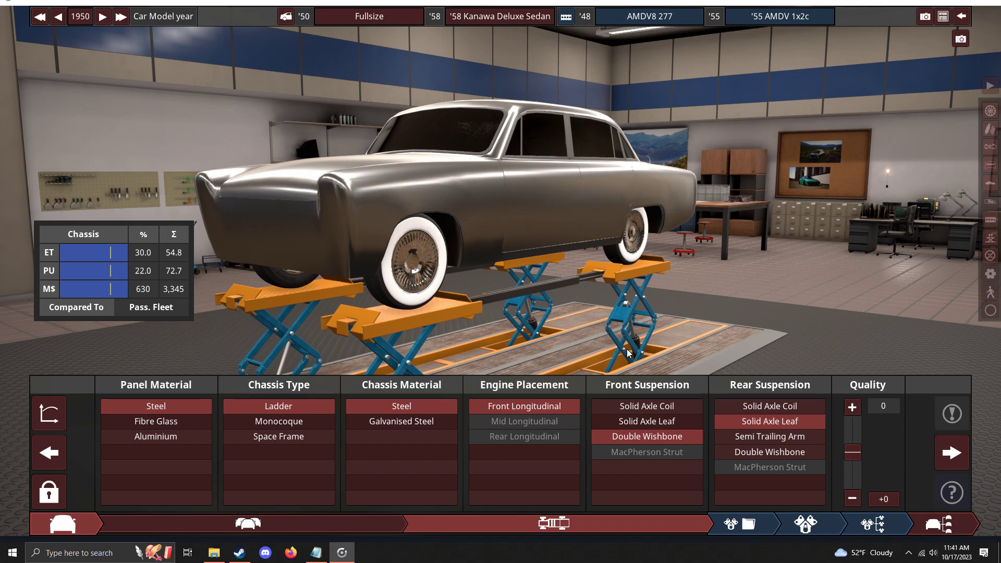
drag(897, 300, 761, 290)
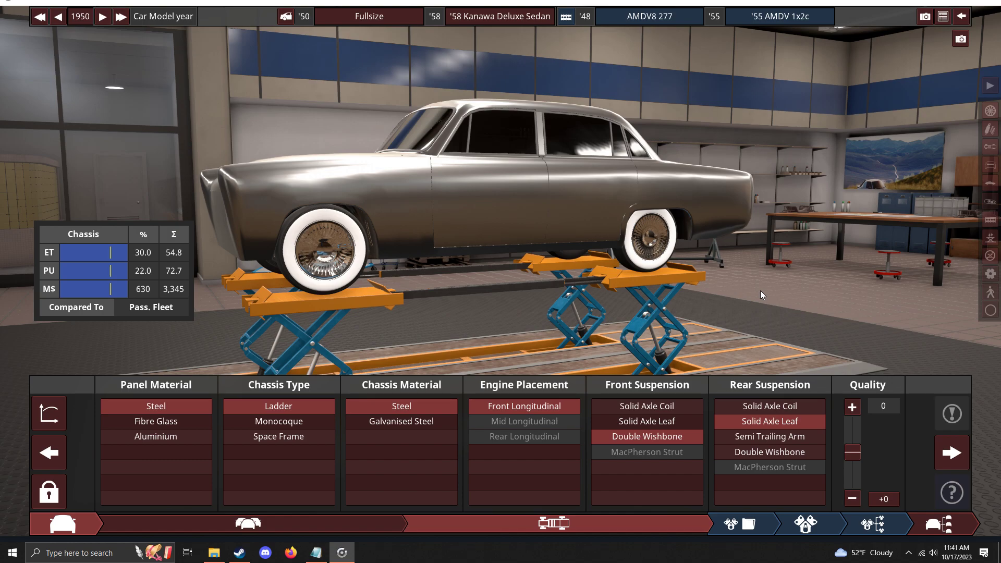
drag(502, 312, 671, 307)
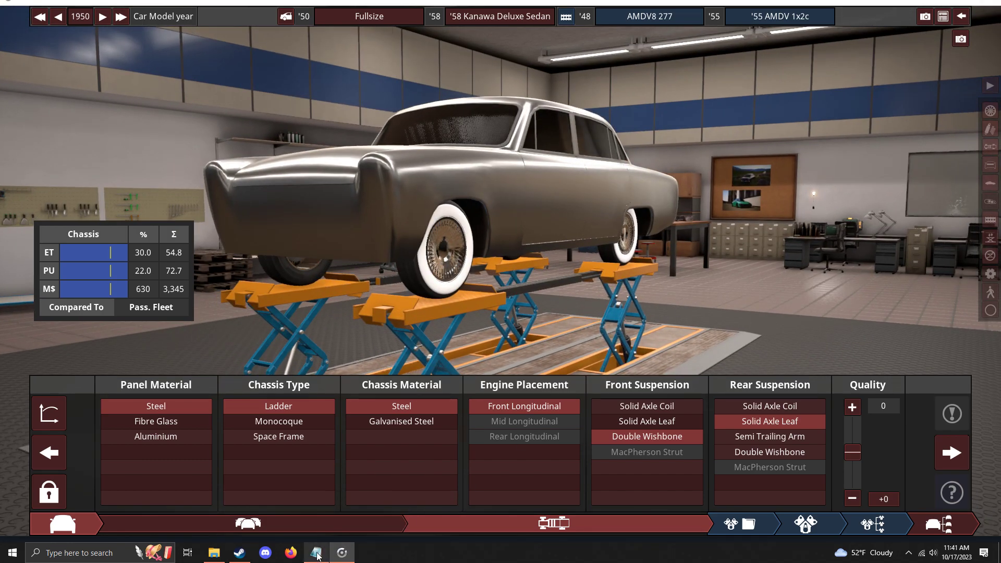
click(316, 552)
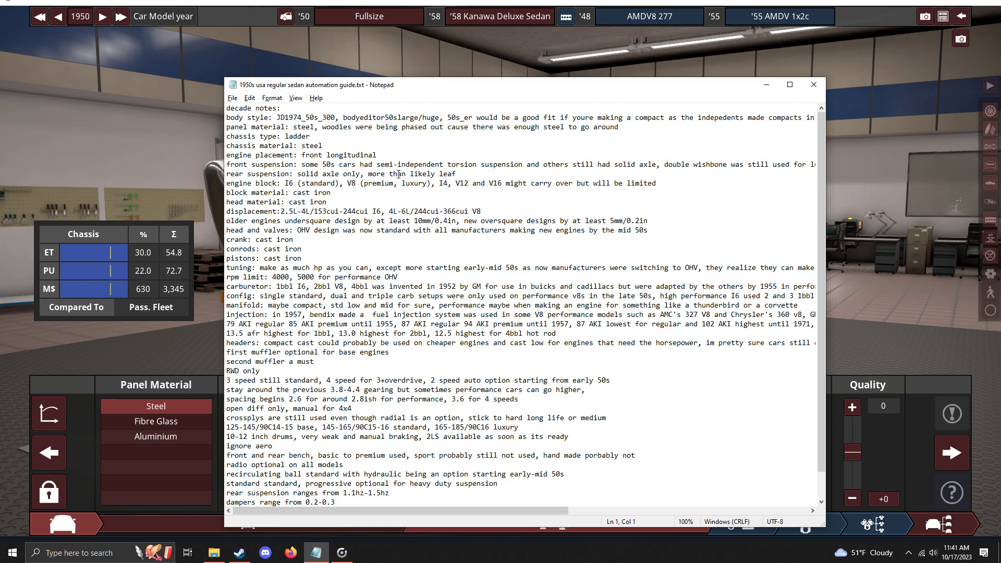
click(868, 180)
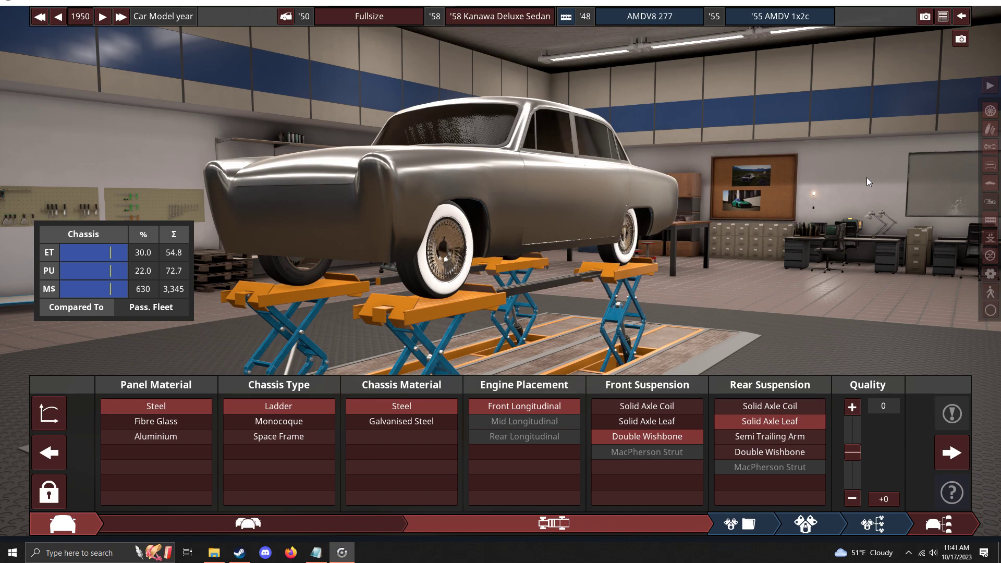
- Inspect the sedan's underside by orbiting and zooming, then advance to the AMDV8 277 engine family
drag(943, 248, 464, 126)
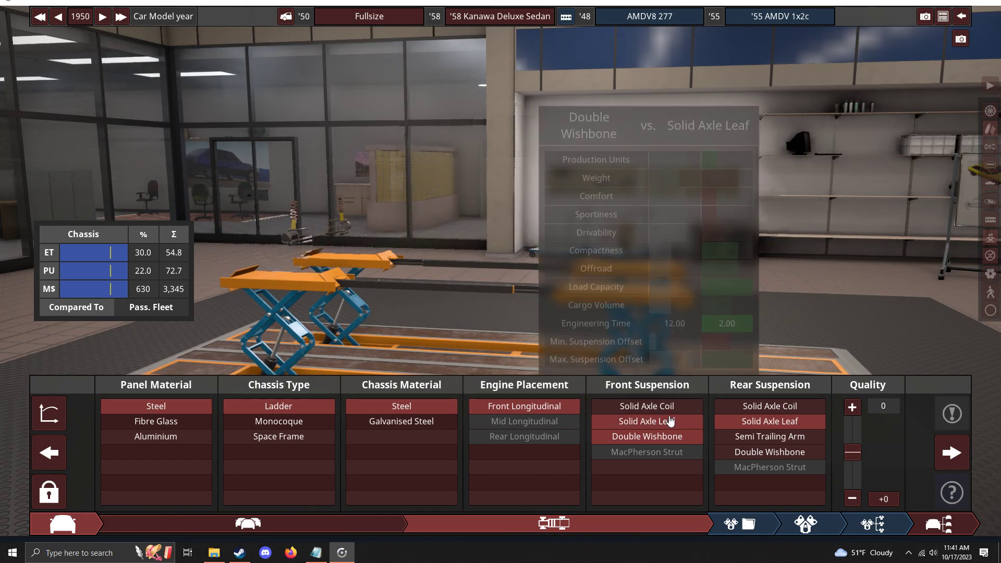
drag(422, 290, 507, 287)
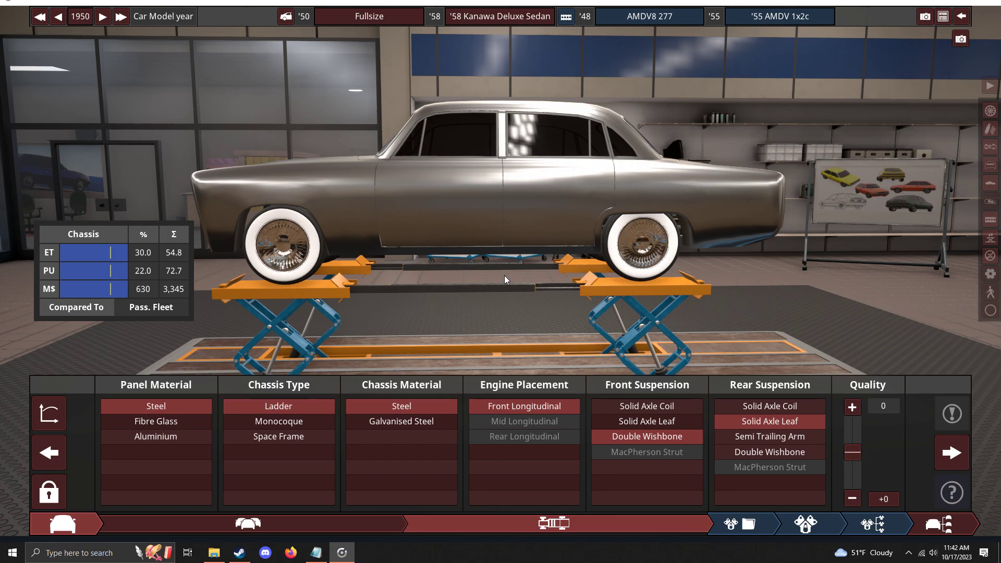
drag(387, 276, 569, 281)
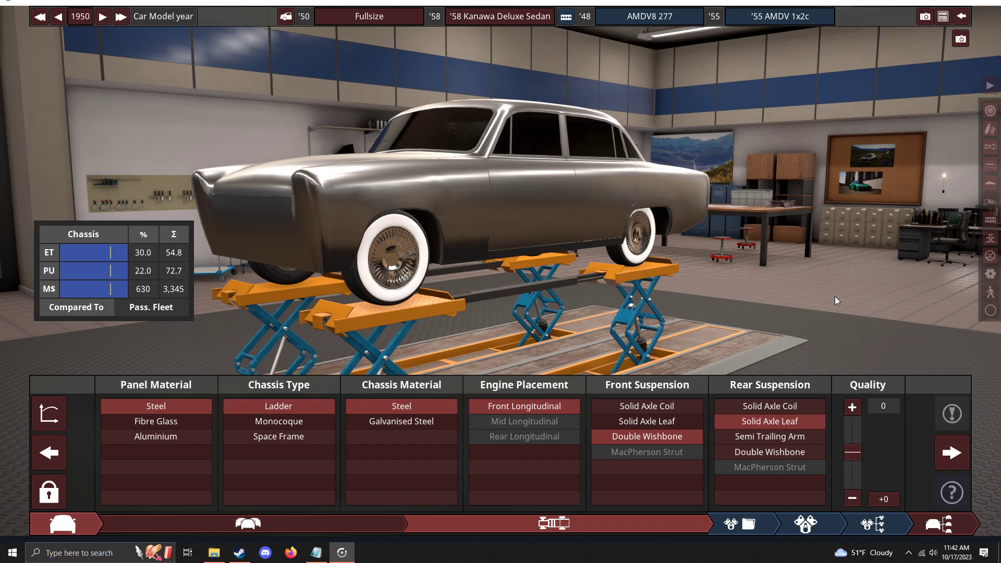
drag(819, 293, 615, 279)
scroll(618, 283, up, 5)
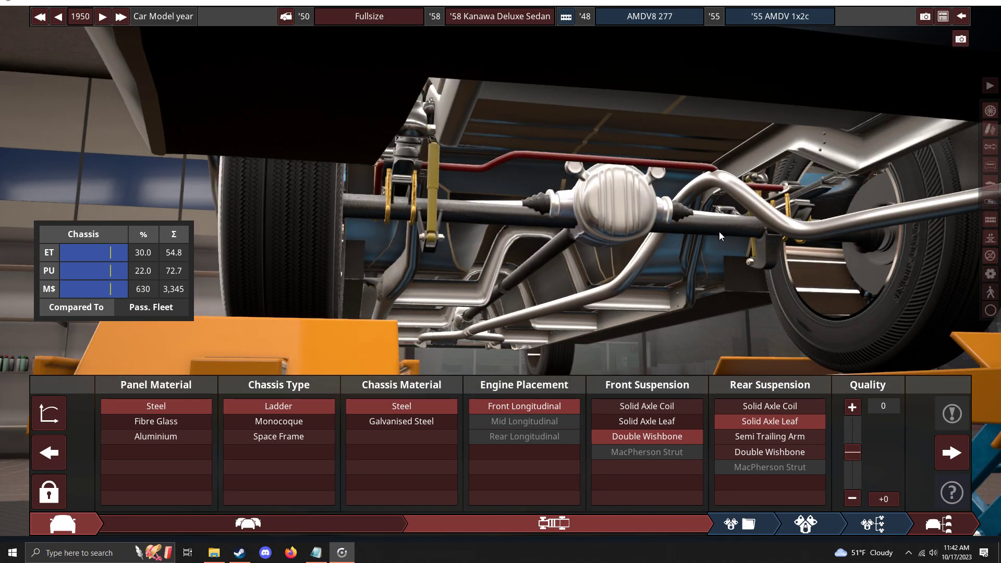
scroll(724, 267, down, 5)
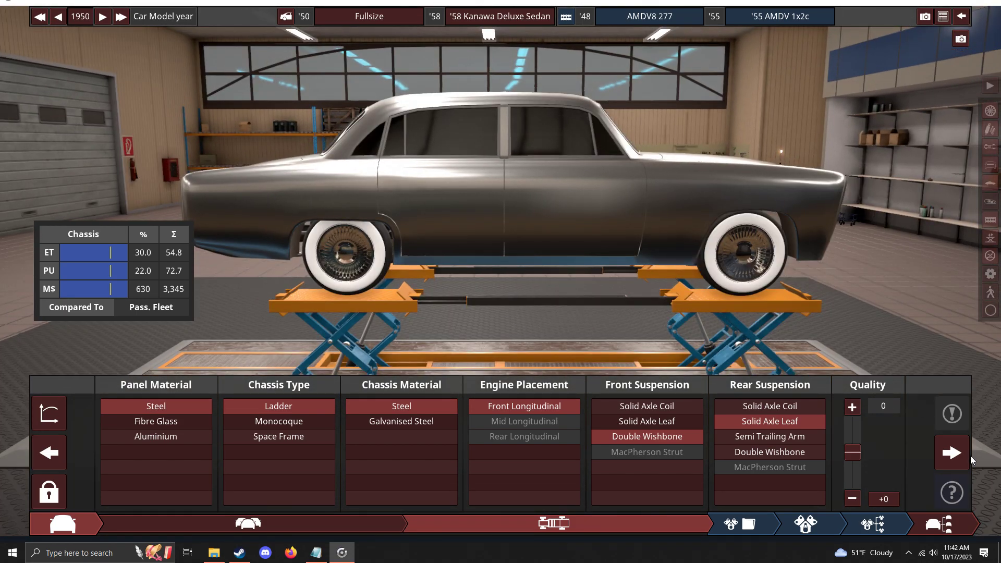
click(953, 454)
- Open the AMDV8 277 cast-iron pushrod V8 family and hide its power and torque graphs
click(952, 454)
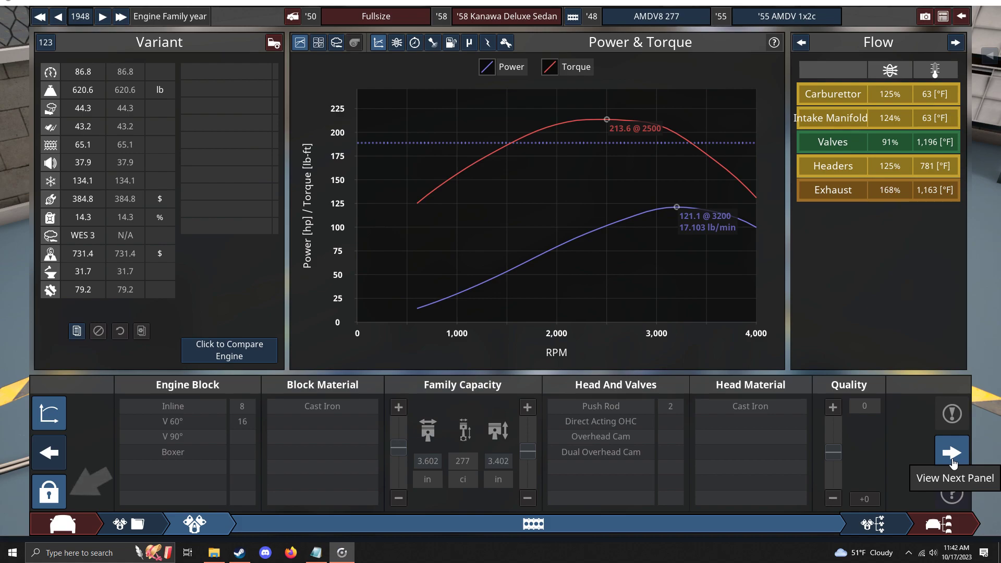
click(316, 553)
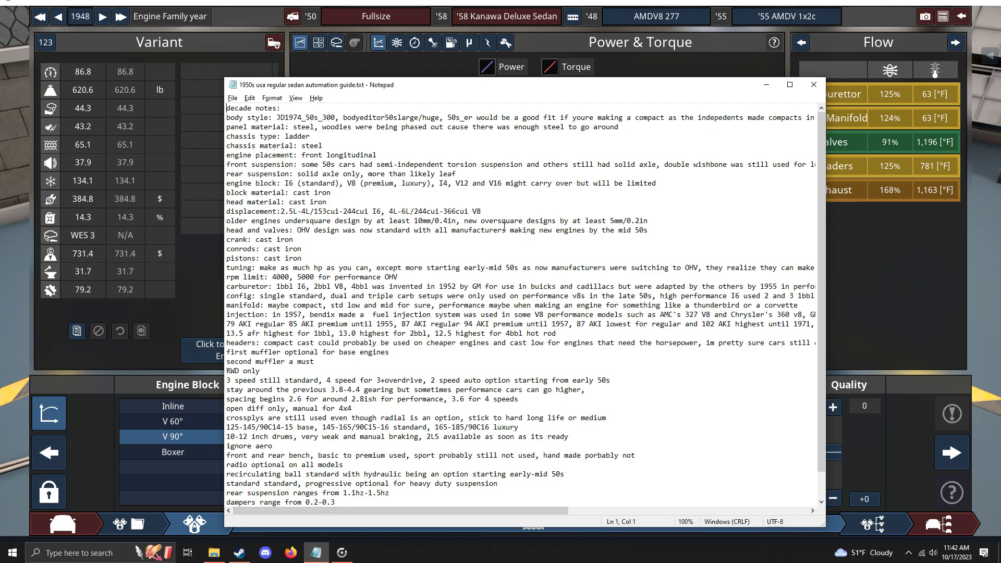
click(86, 418)
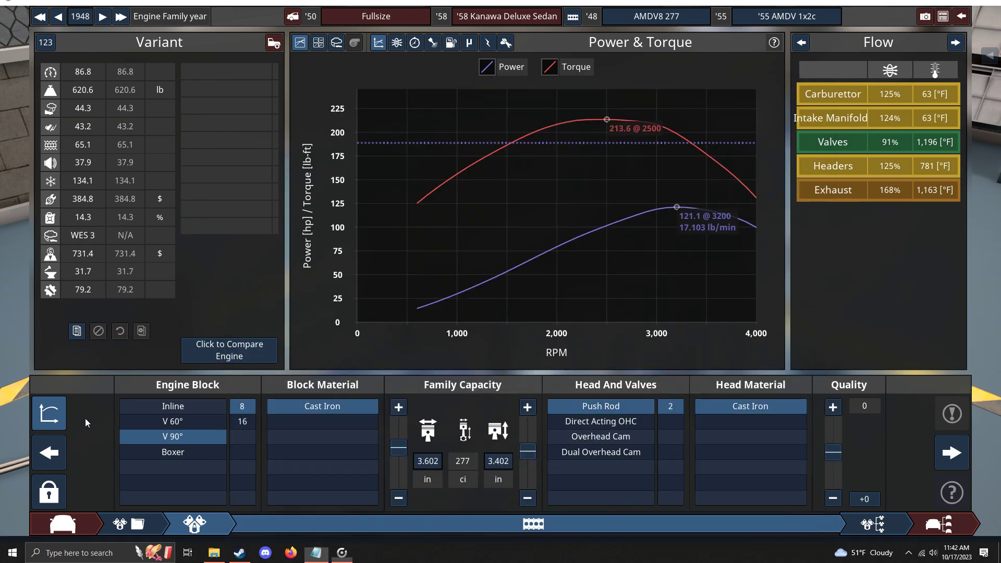
click(49, 414)
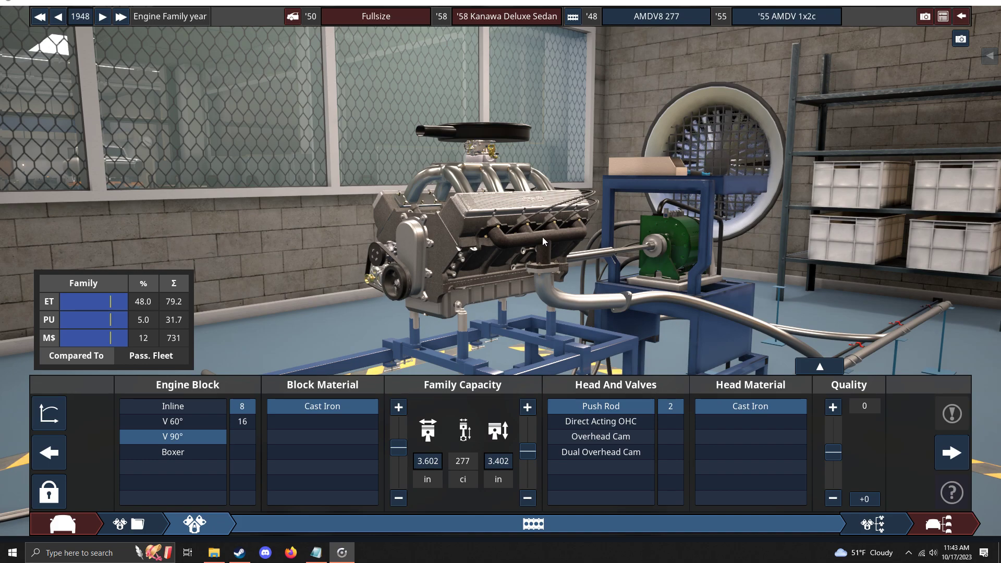
- Consult the 1950s sedan guide notes alongside the V8 engine family screen
click(316, 553)
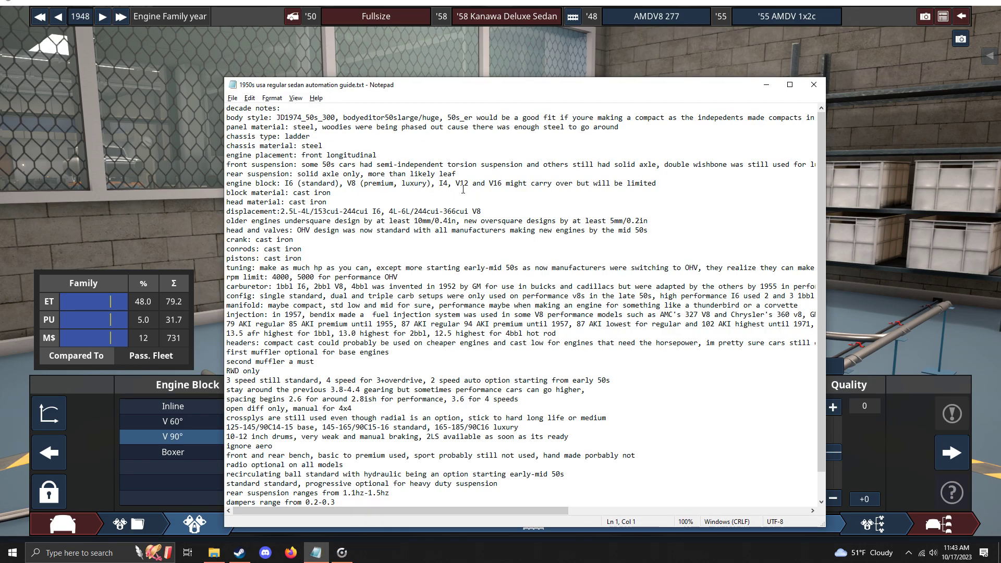
click(921, 124)
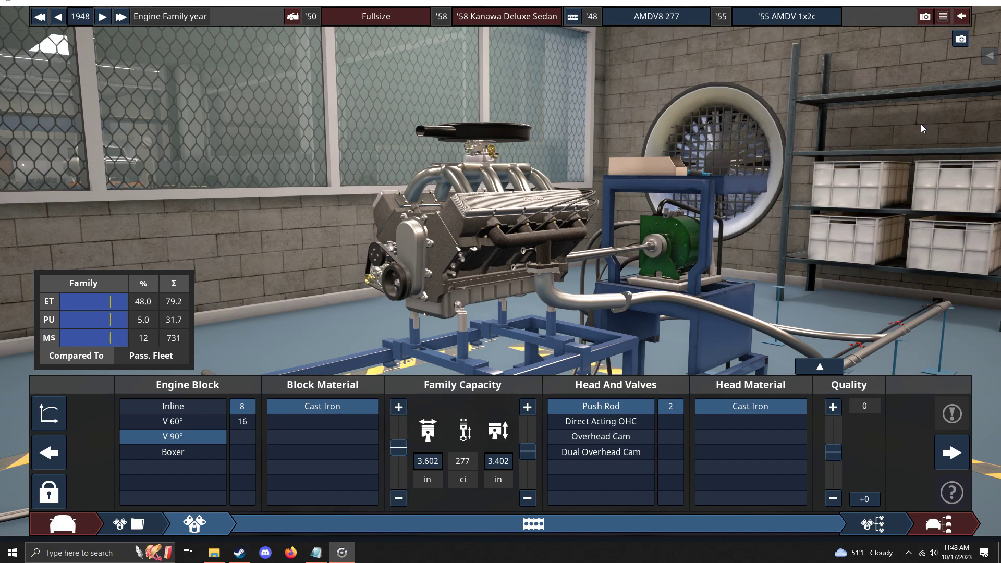
click(316, 552)
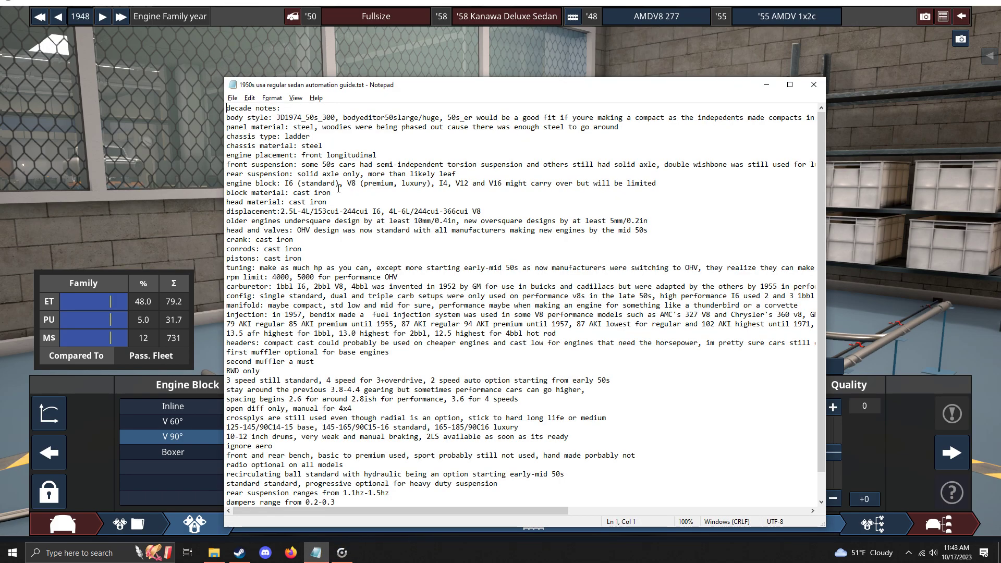
click(899, 217)
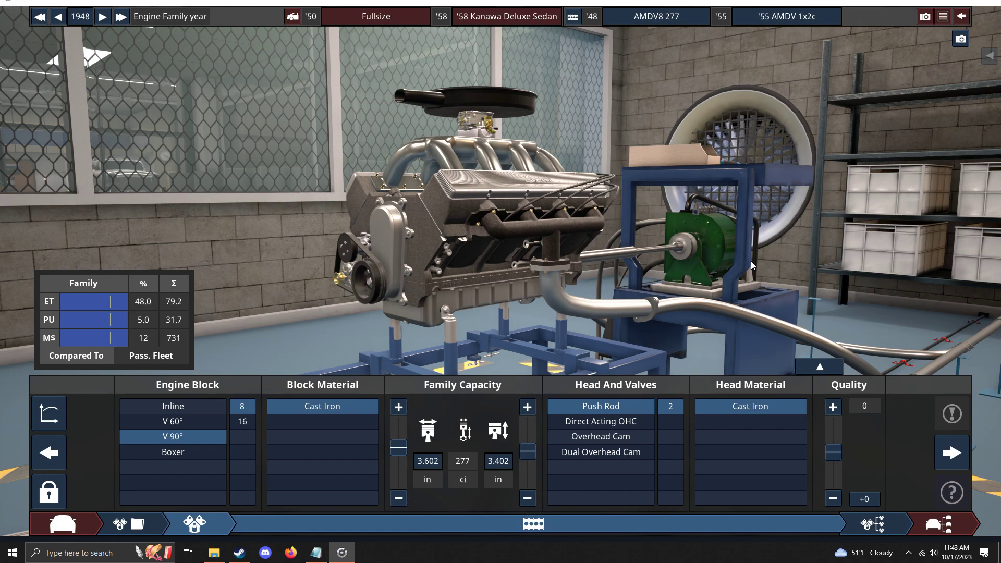
click(316, 552)
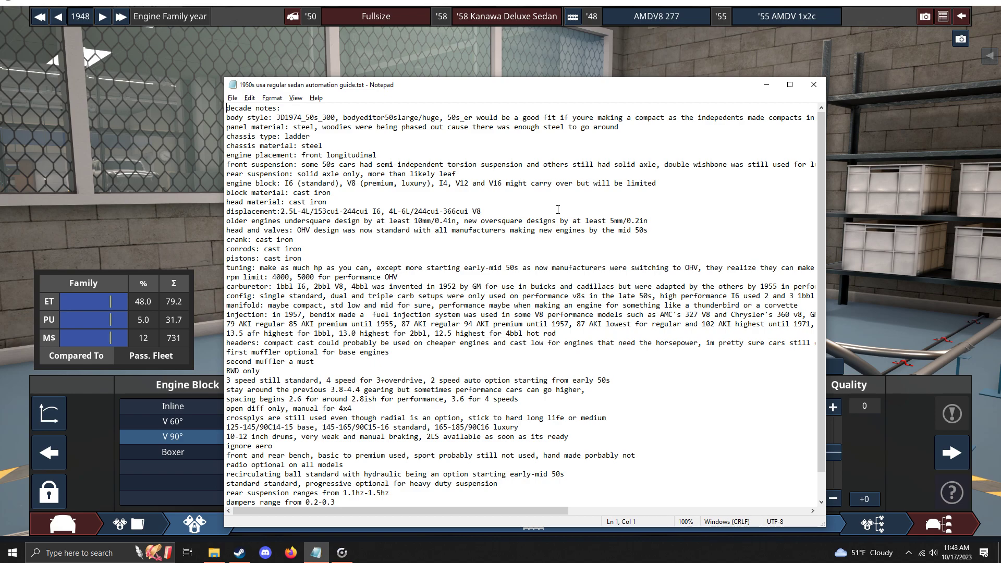
click(912, 242)
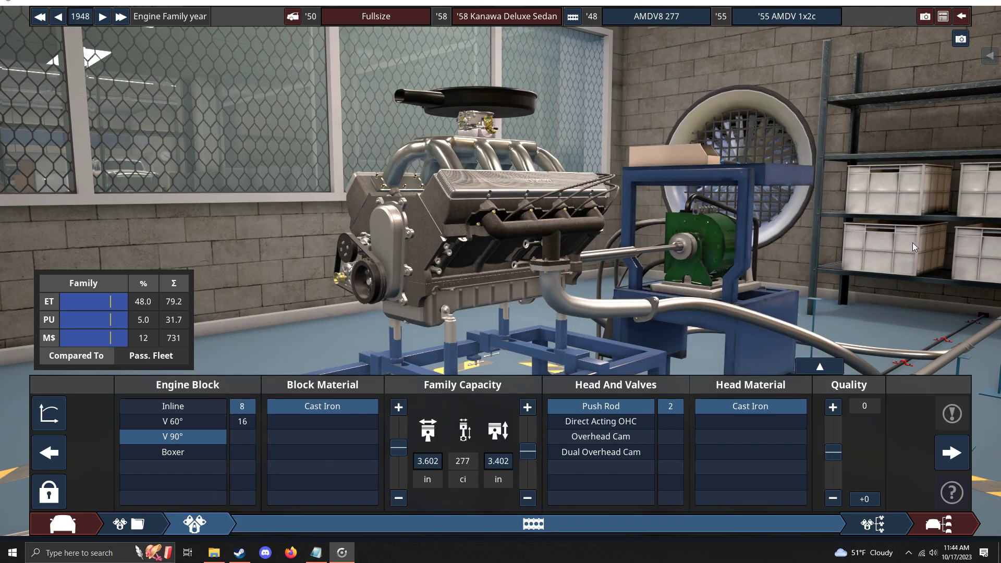
- Orbit the V8, toggle its performance graphs, and advance to the '55 AMDV 1x2c bottom end
drag(694, 314, 557, 321)
mouse_move(467, 462)
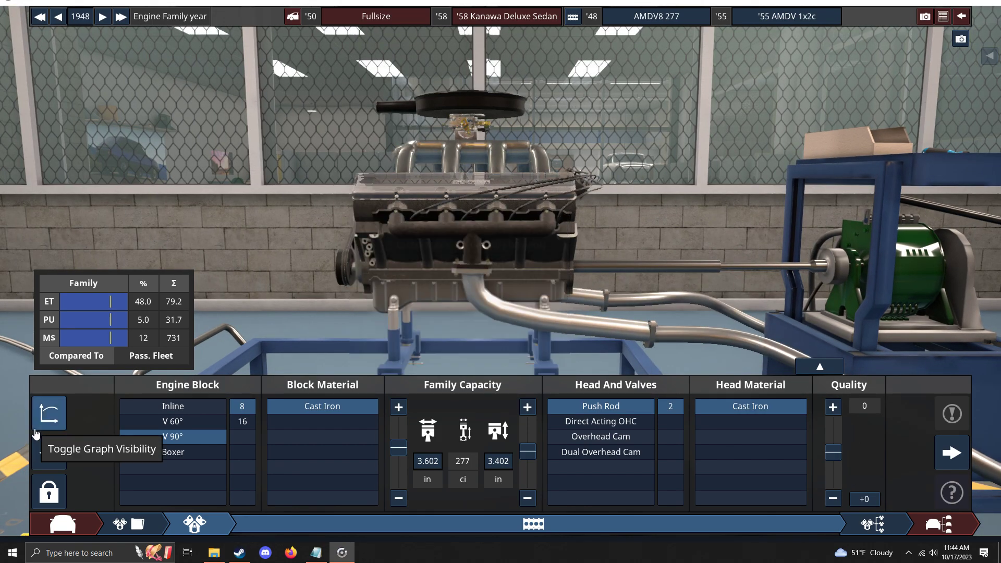
click(40, 423)
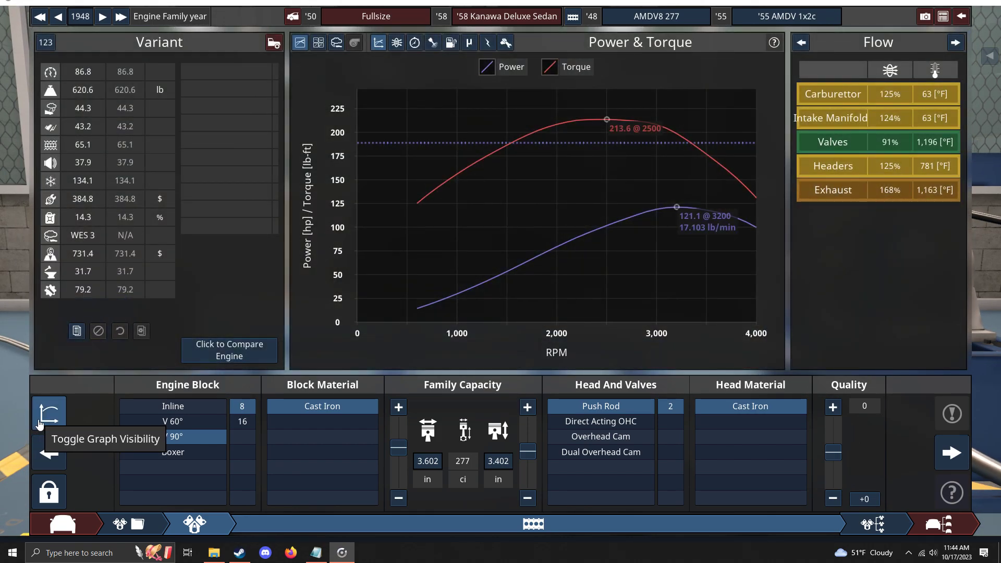
click(40, 423)
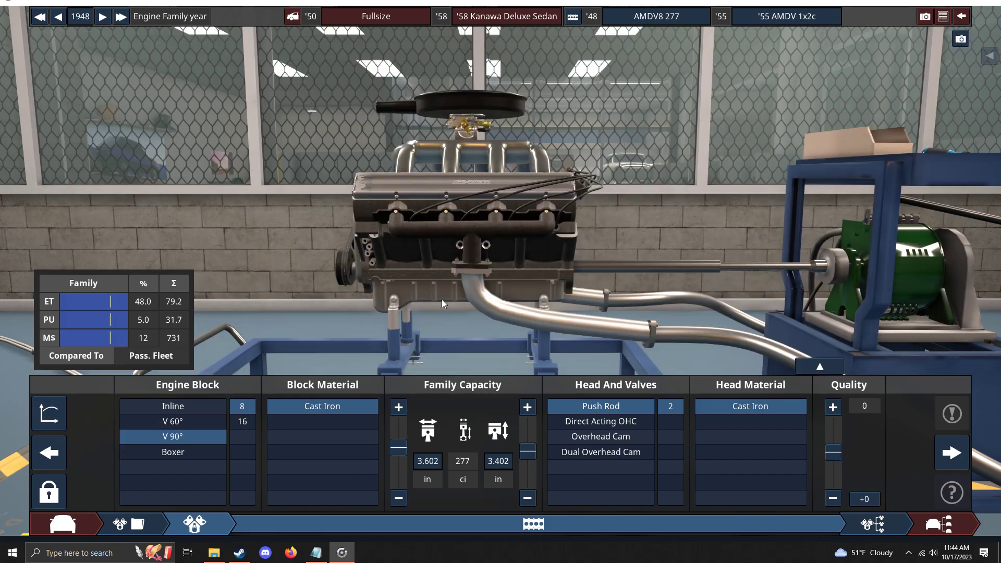
click(40, 424)
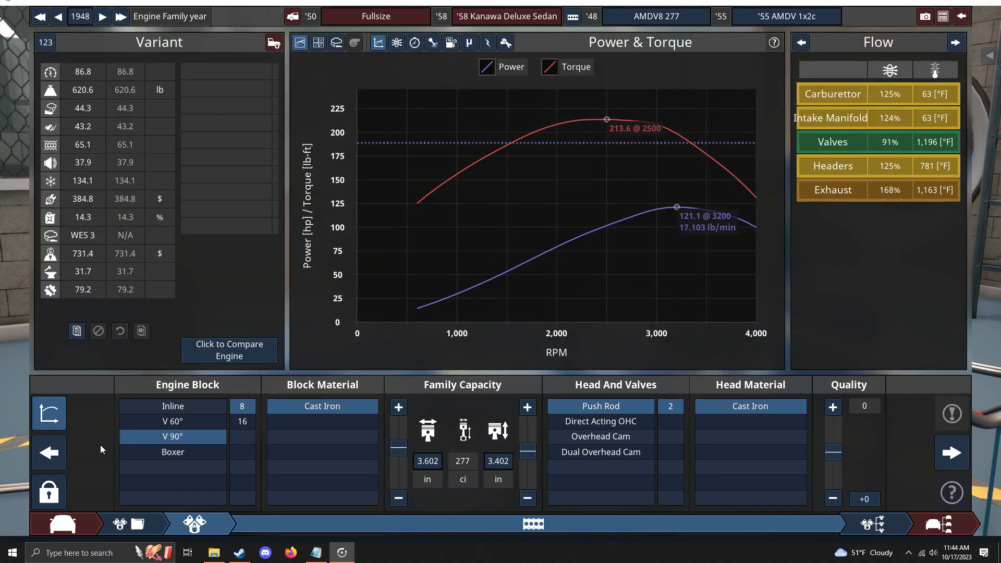
click(47, 417)
click(933, 455)
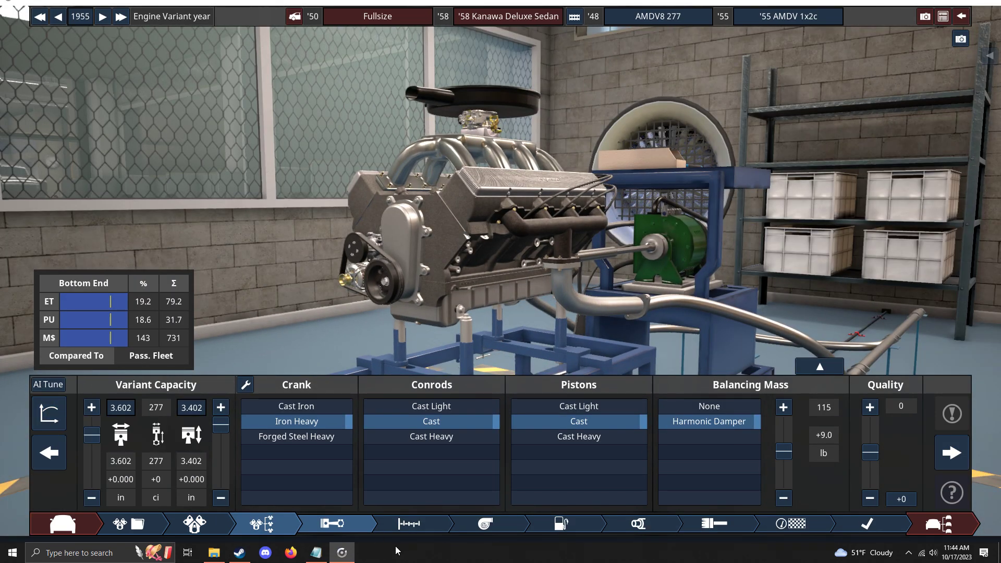
- Check the sedan guide, then open the top end showing 8.5:1 compression and a 4000 rpm limit
click(319, 553)
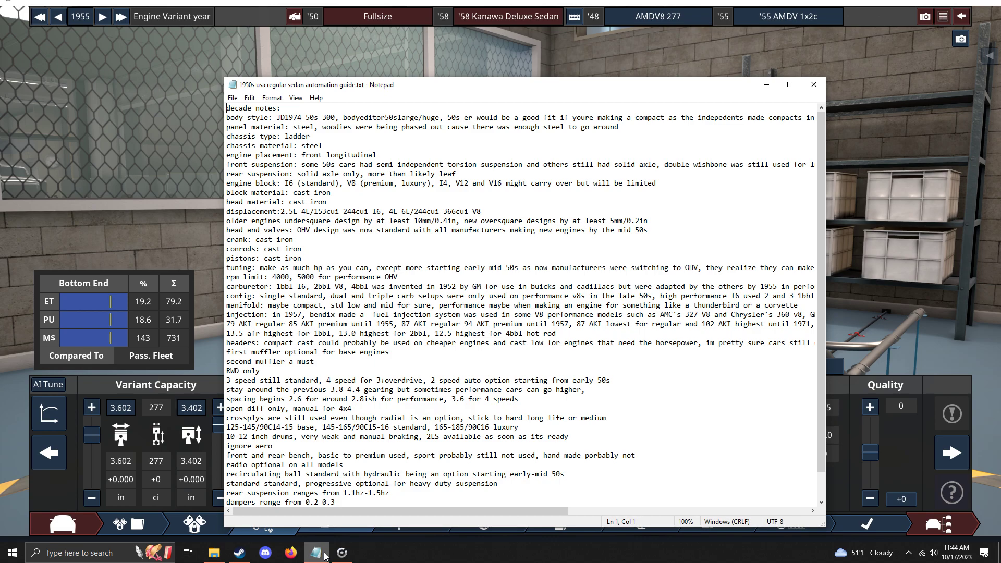
click(322, 555)
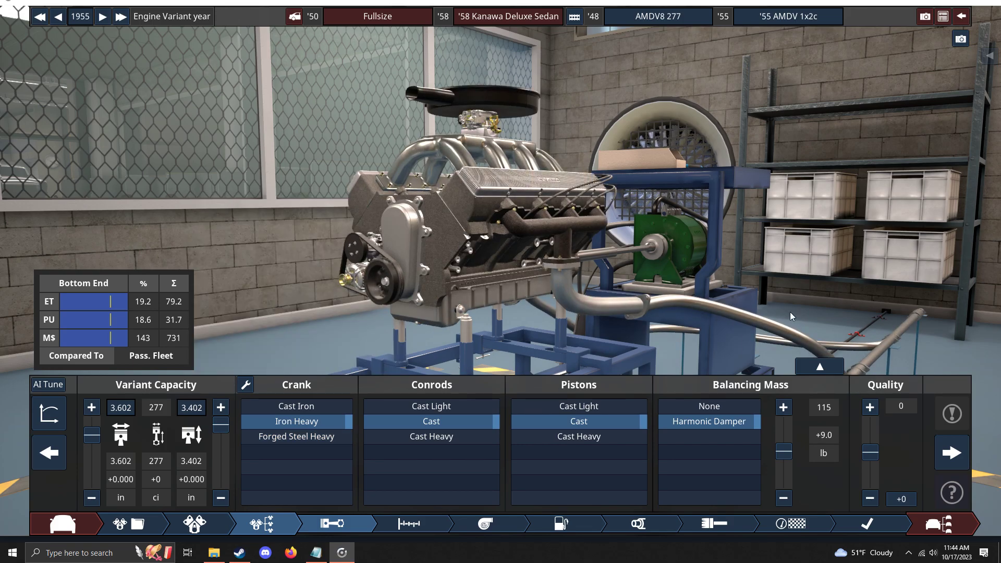
click(954, 447)
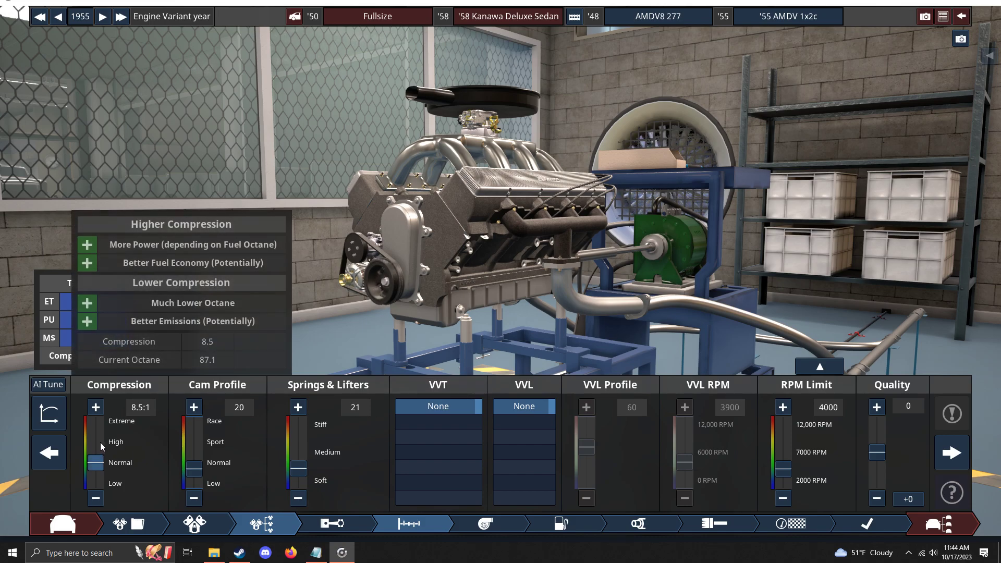
- Review the single 2-barrel carburettor (size 70) and Std. Low manifold while orbiting the engine
click(553, 523)
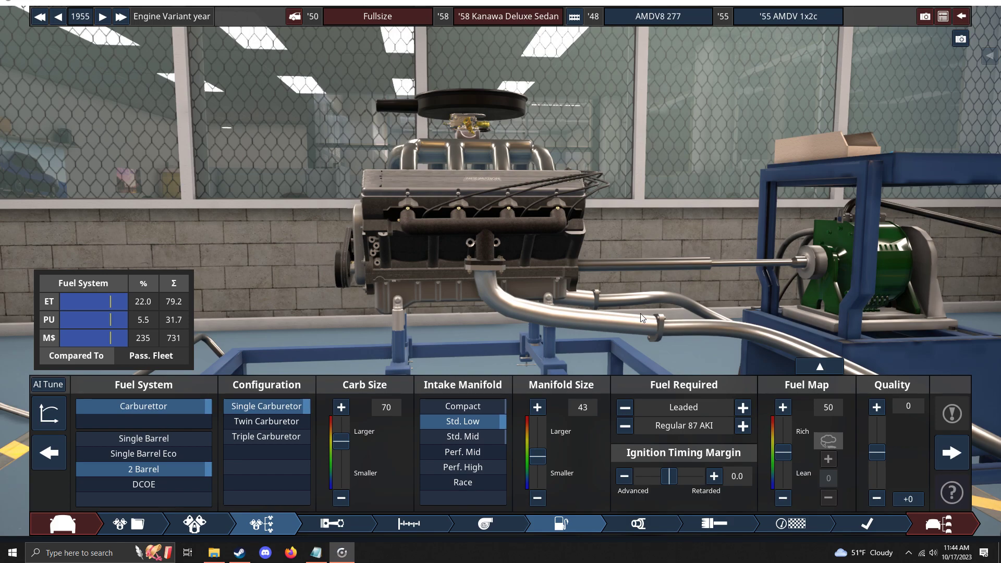
drag(640, 314, 676, 382)
click(316, 552)
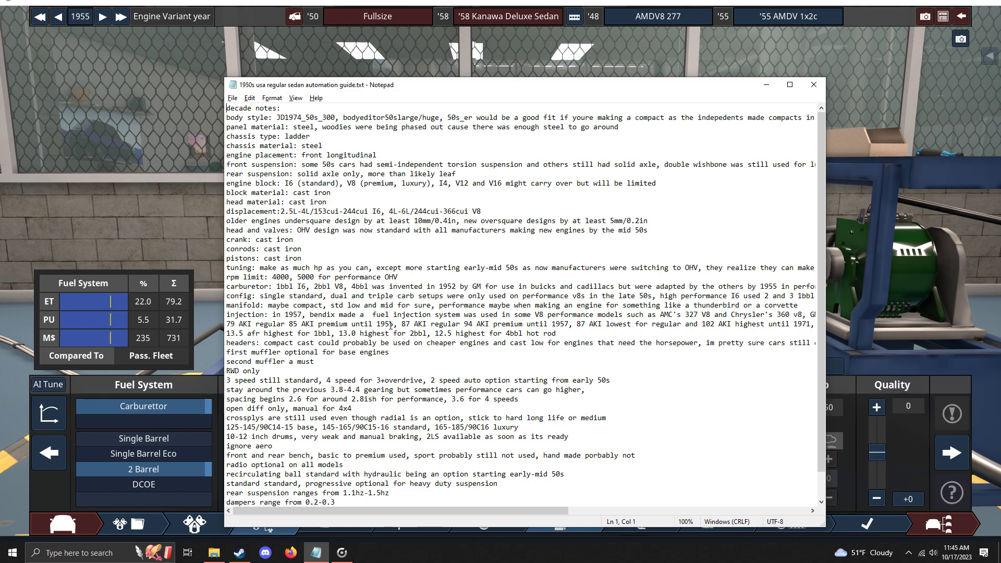
click(947, 152)
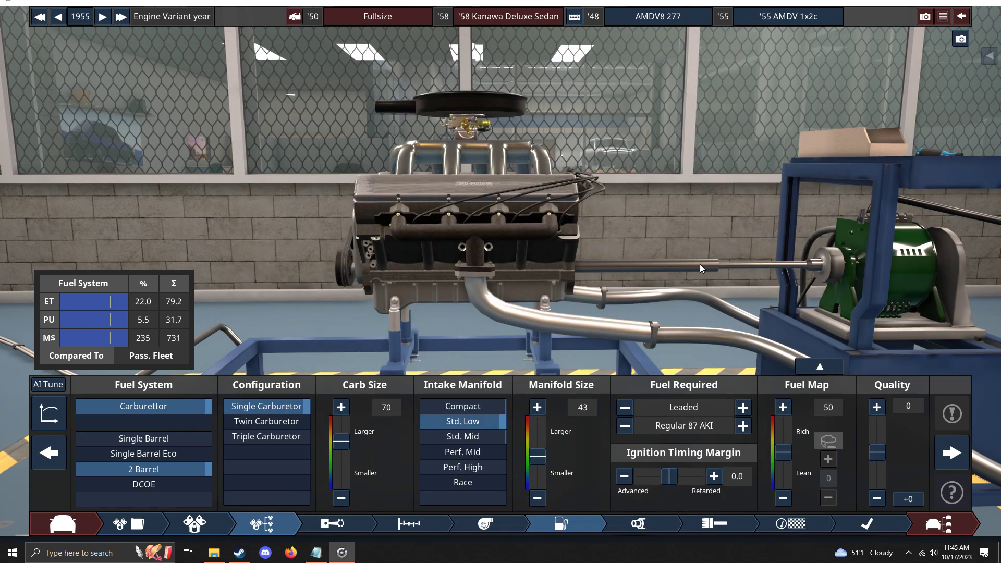
drag(488, 255, 644, 230)
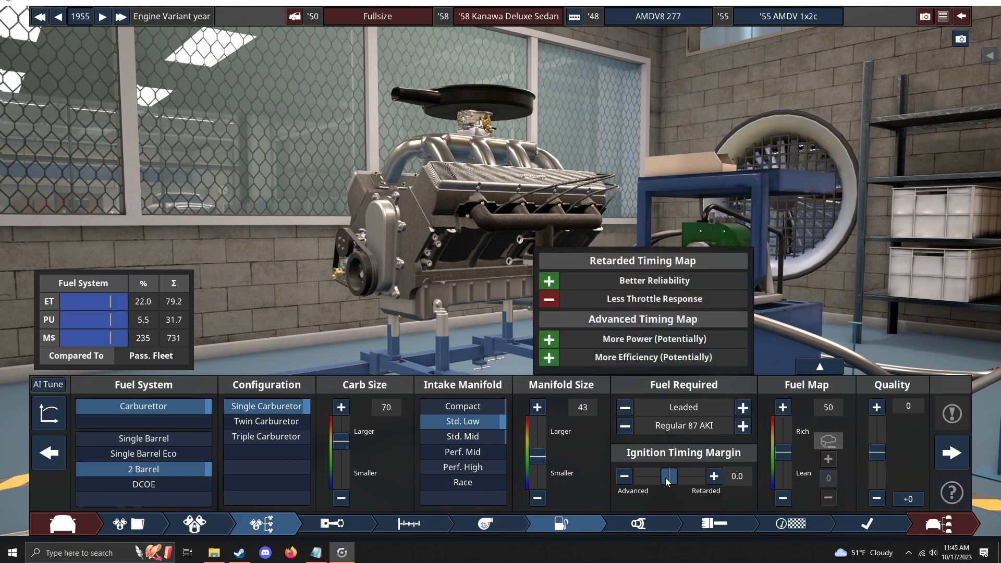
drag(669, 476, 726, 478)
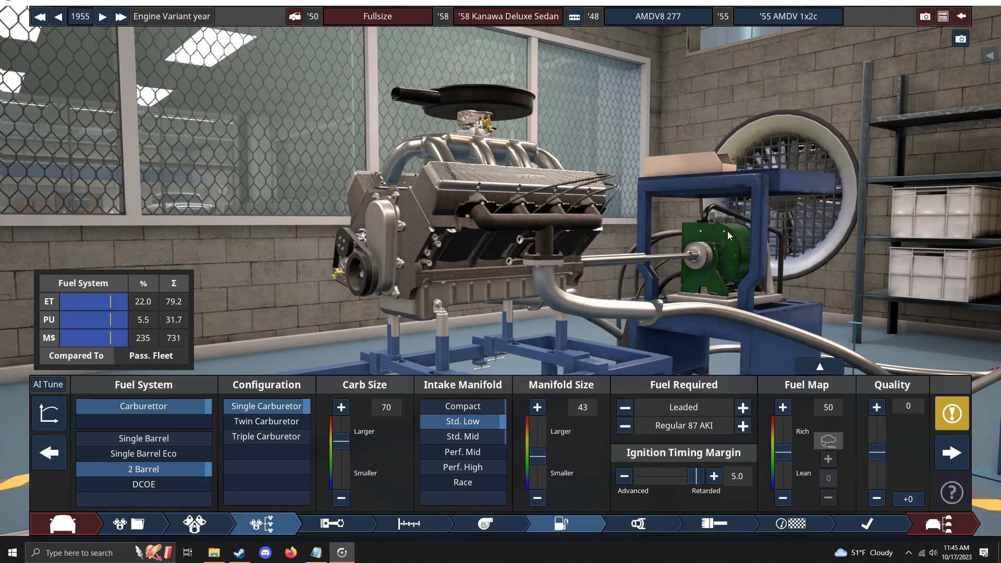
click(674, 476)
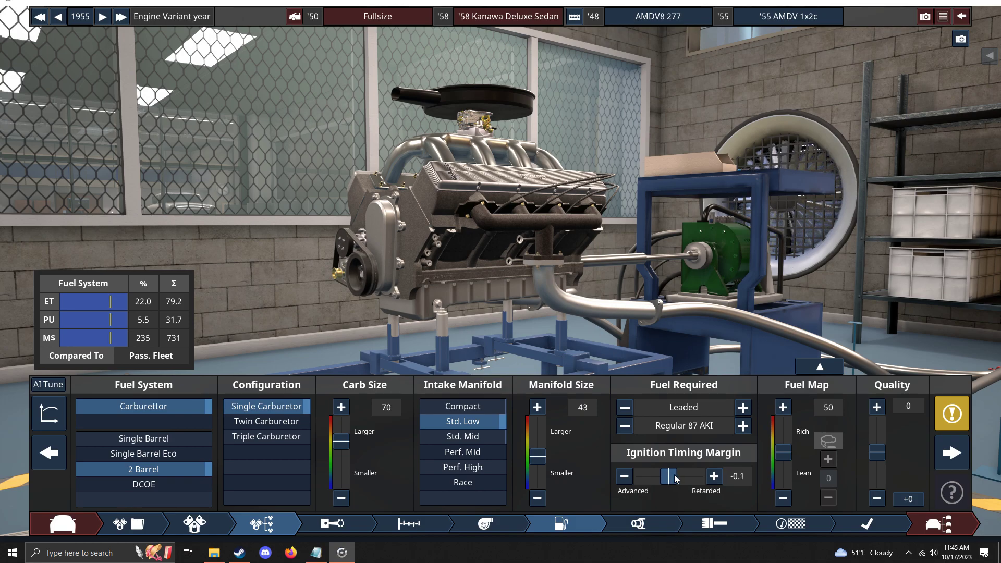
drag(674, 475, 669, 475)
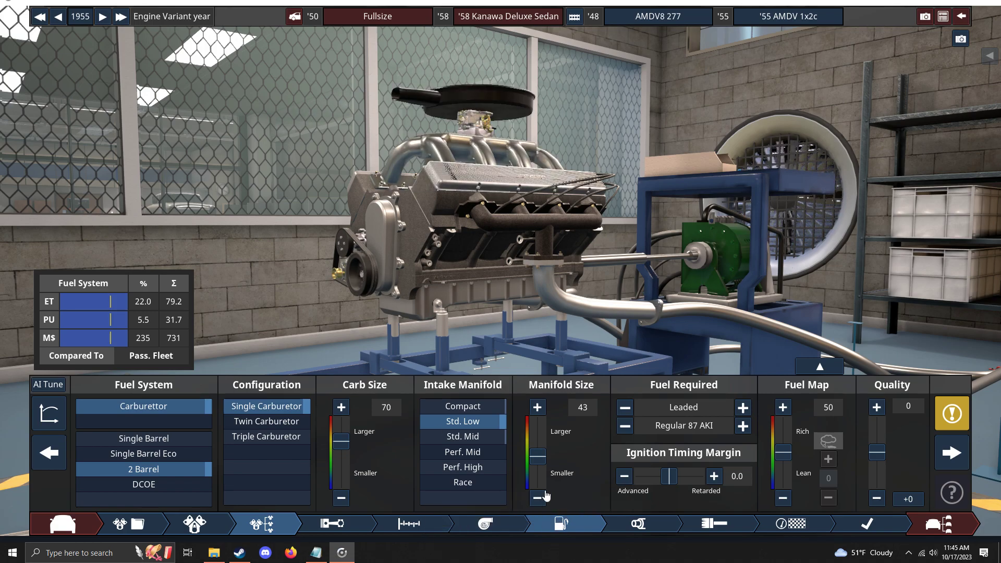
drag(552, 282, 514, 256)
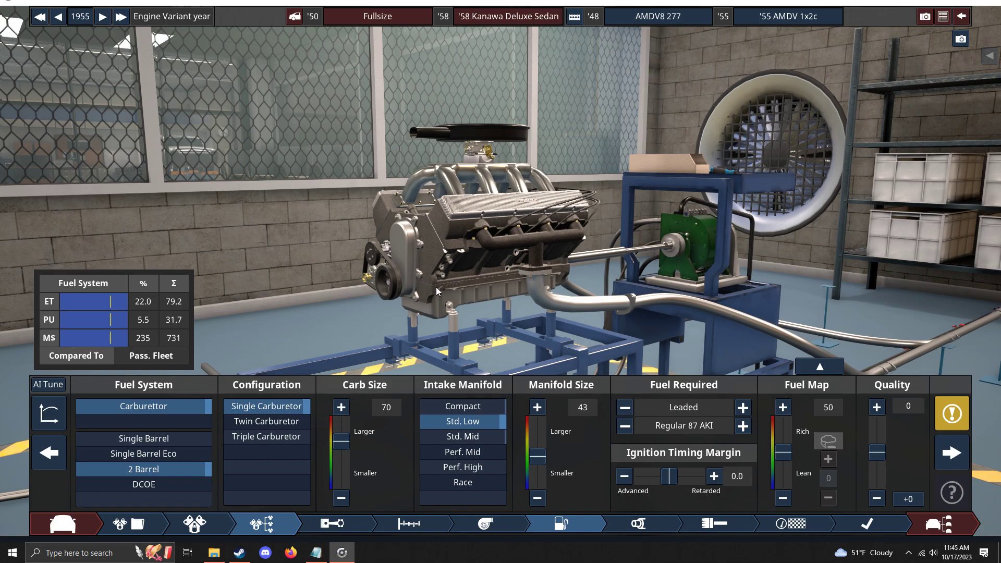
click(138, 526)
click(180, 332)
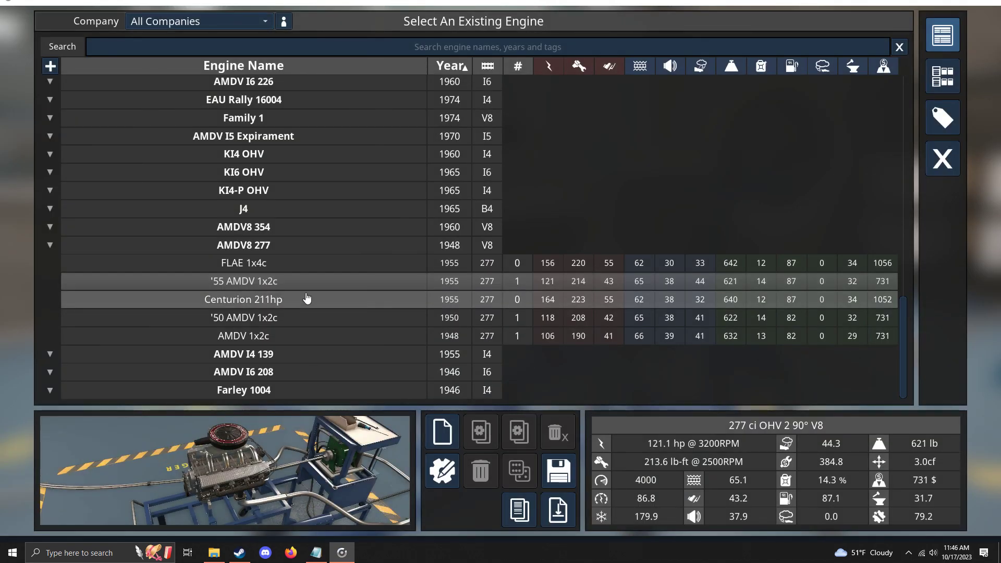
double_click(306, 308)
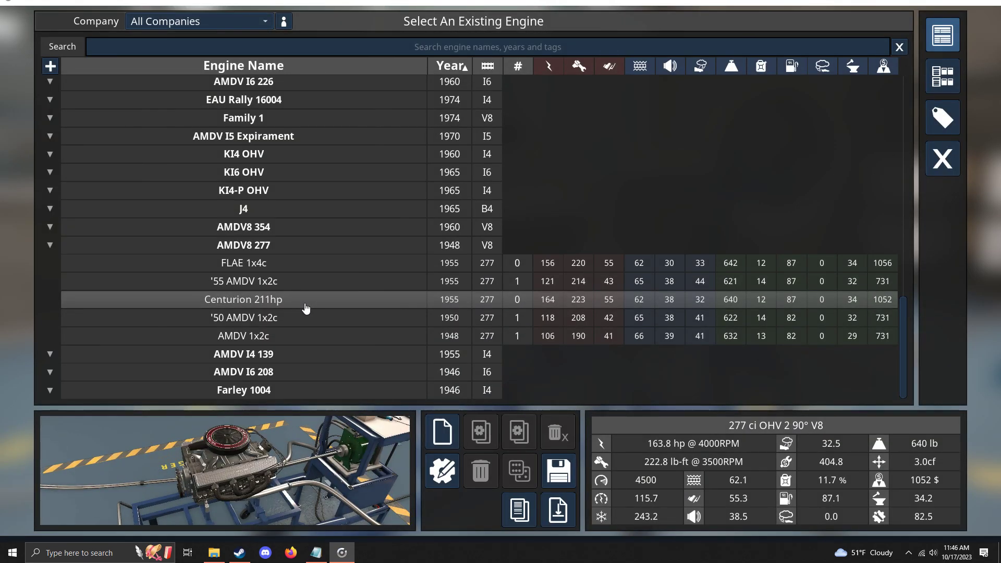
click(491, 518)
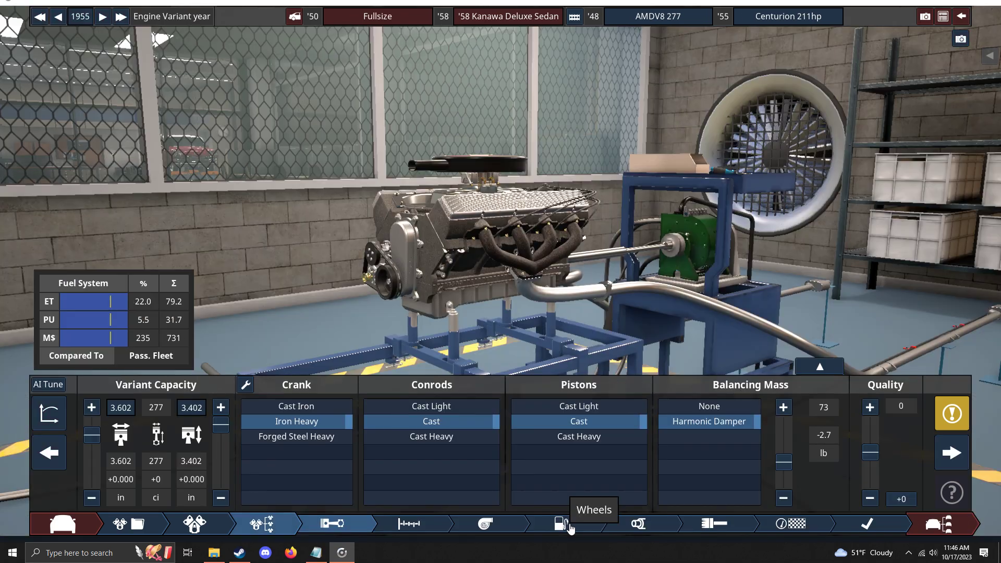
click(561, 523)
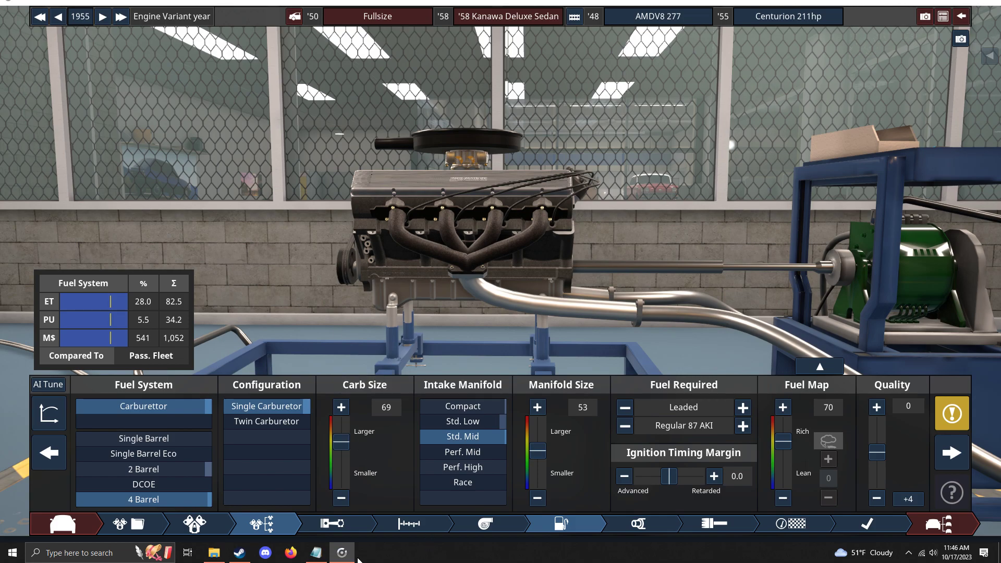
drag(293, 302, 539, 315)
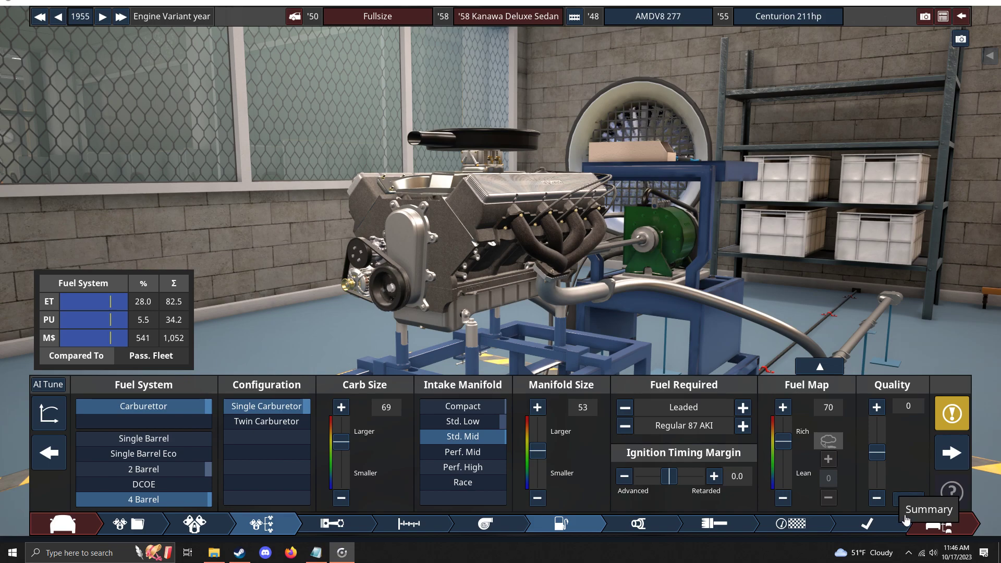
mouse_move(922, 498)
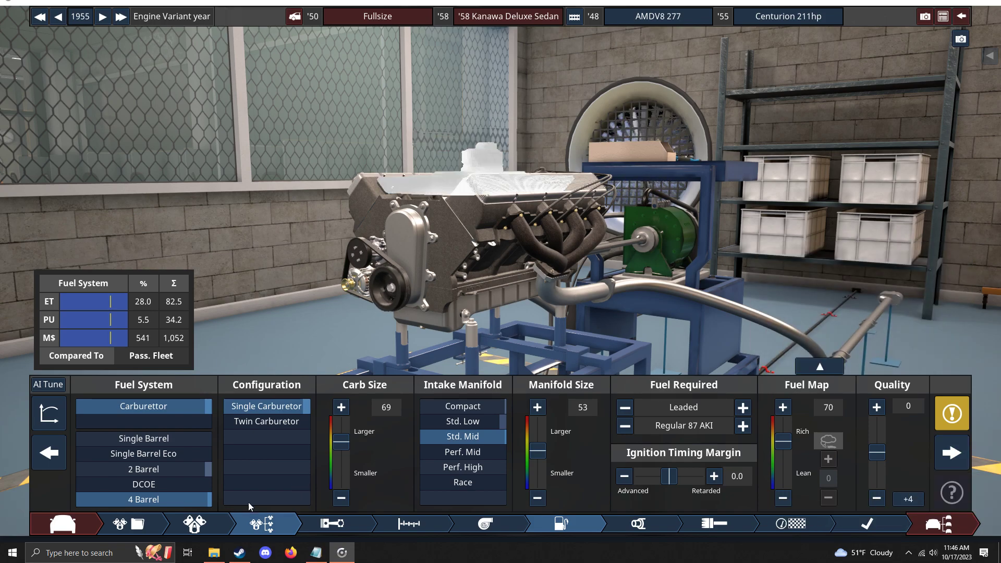
click(195, 523)
click(209, 344)
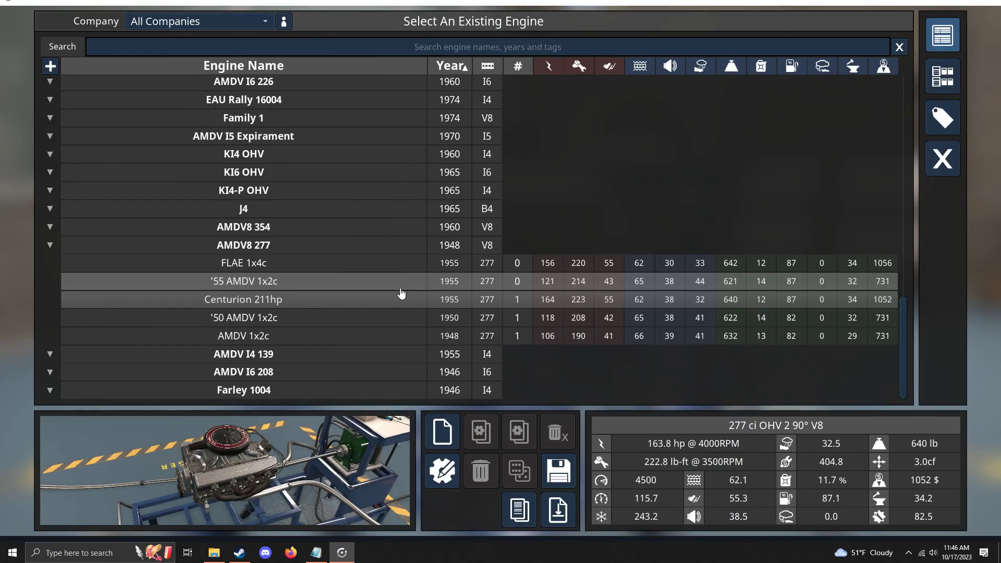
double_click(378, 286)
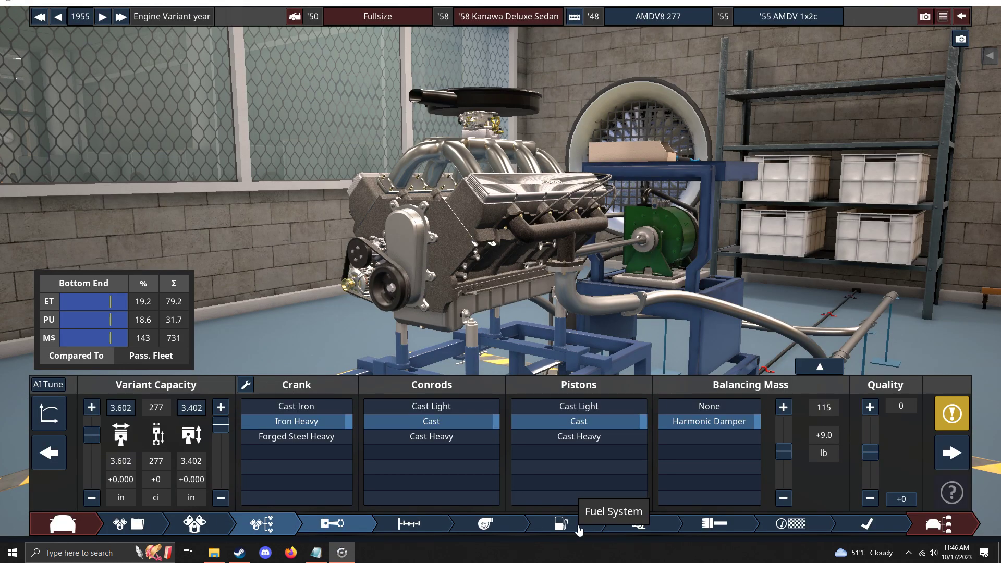
click(574, 528)
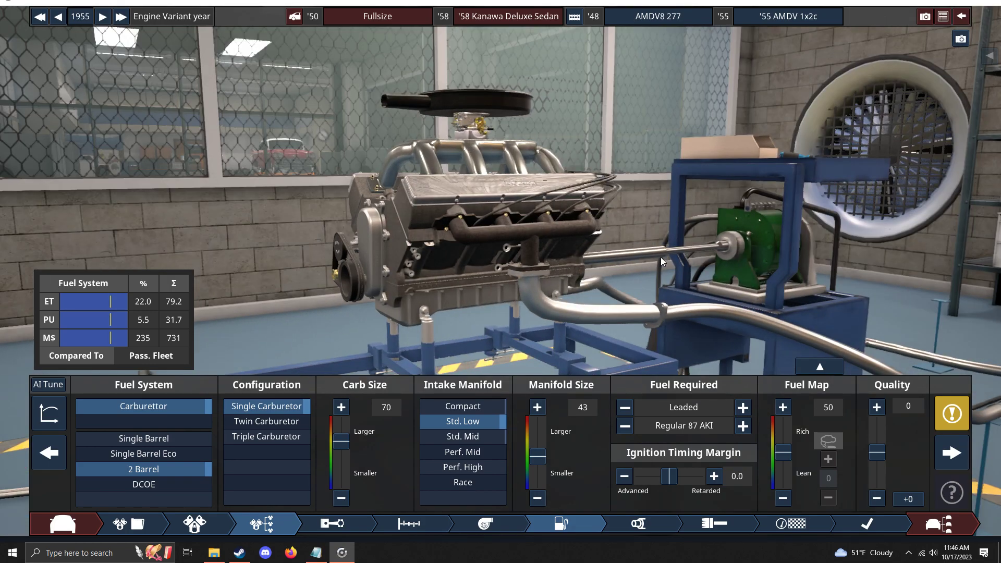
click(57, 408)
click(58, 407)
mouse_move(495, 442)
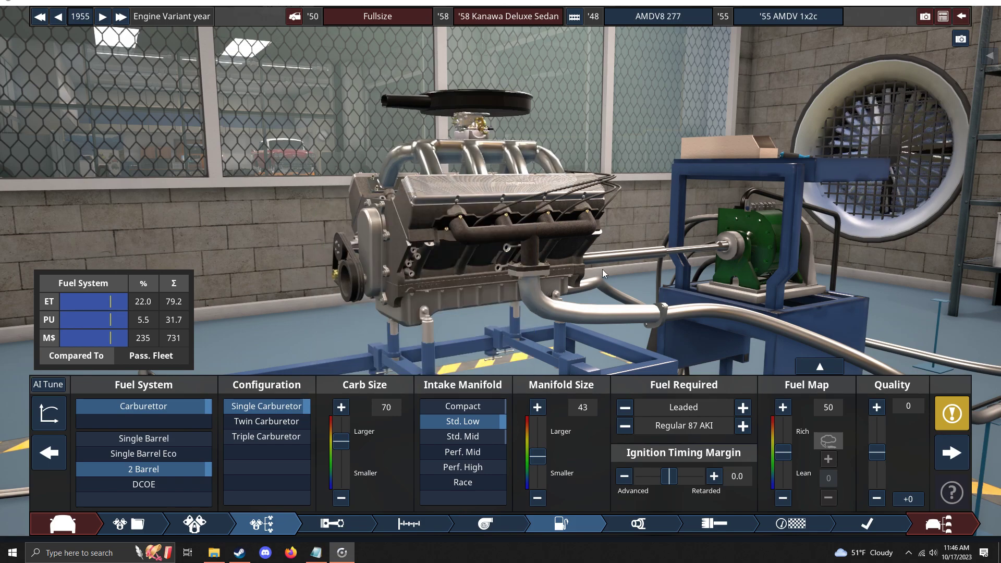
drag(667, 262, 590, 258)
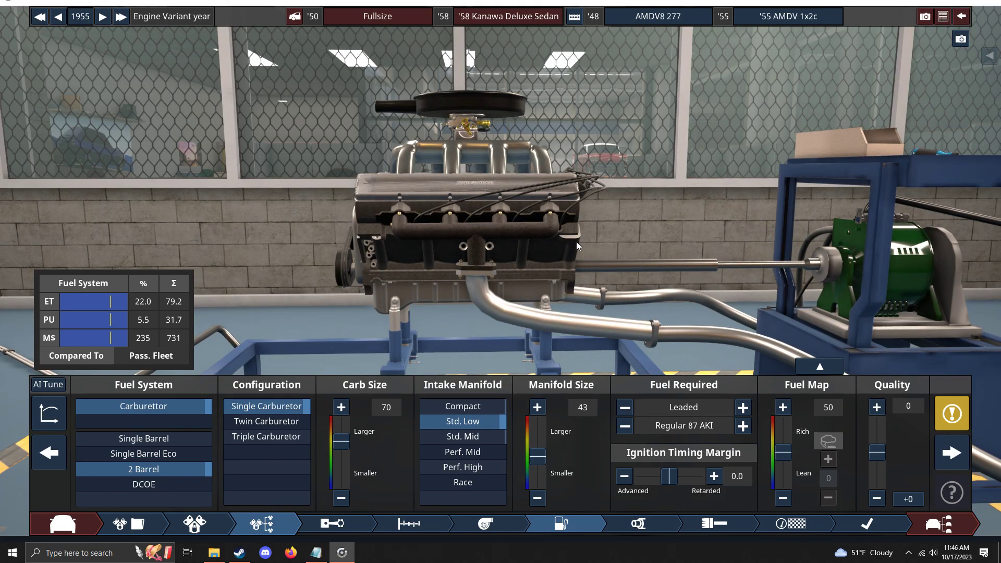
drag(428, 260, 555, 260)
mouse_move(287, 425)
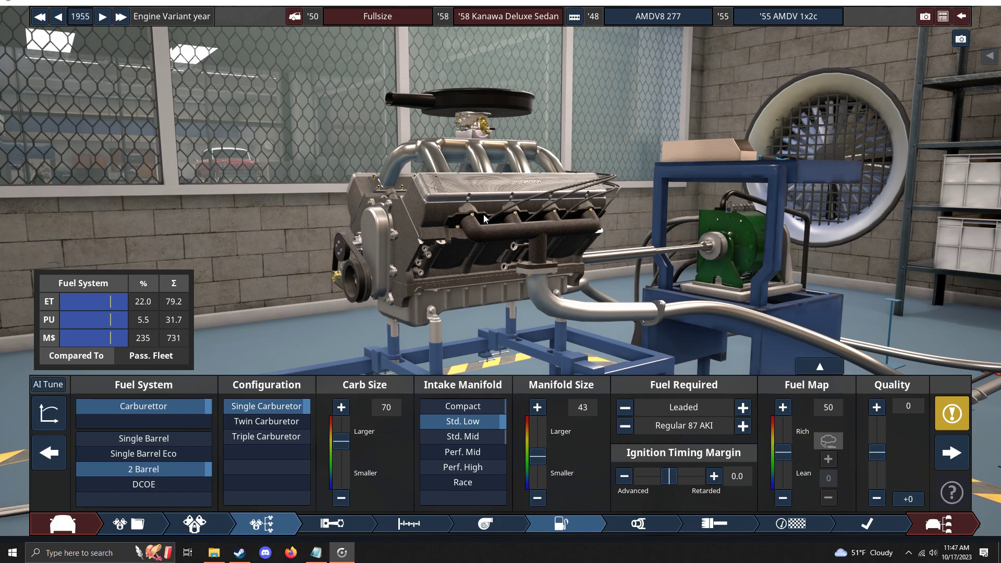
- Review the Compact Cast headers and single 1.25 in exhaust, then bring up the sedan guide
click(640, 537)
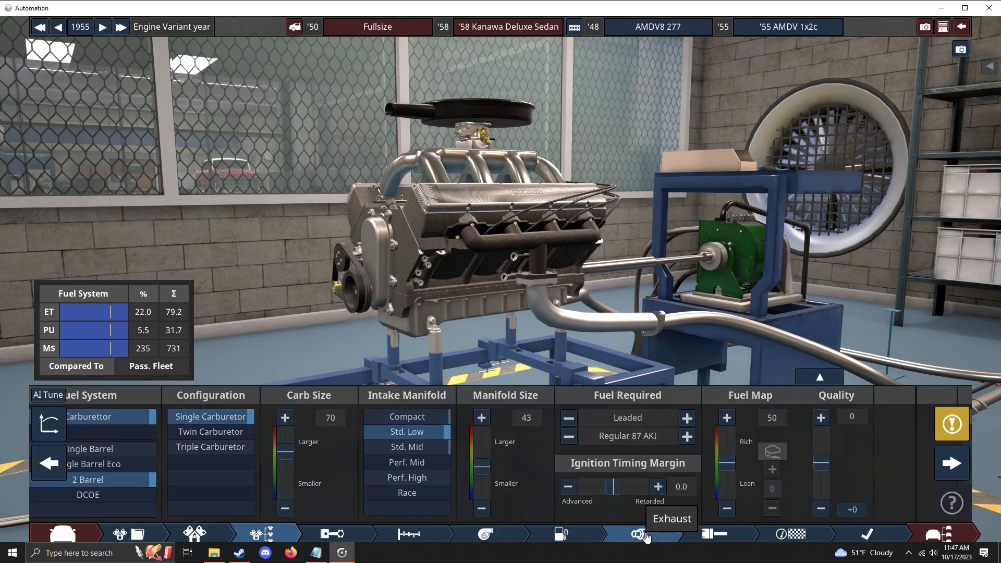
click(966, 10)
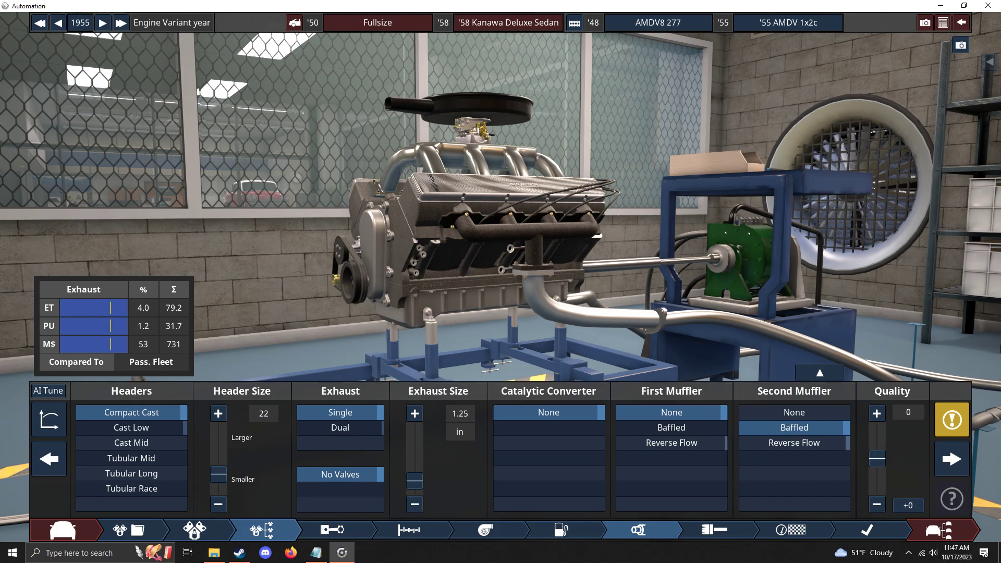
drag(547, 276, 643, 277)
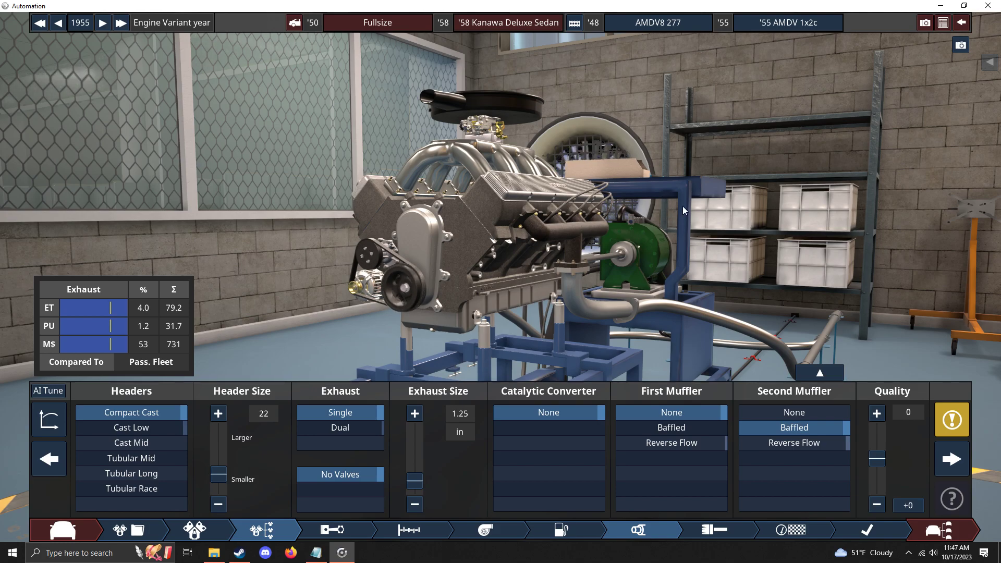
drag(695, 204, 645, 190)
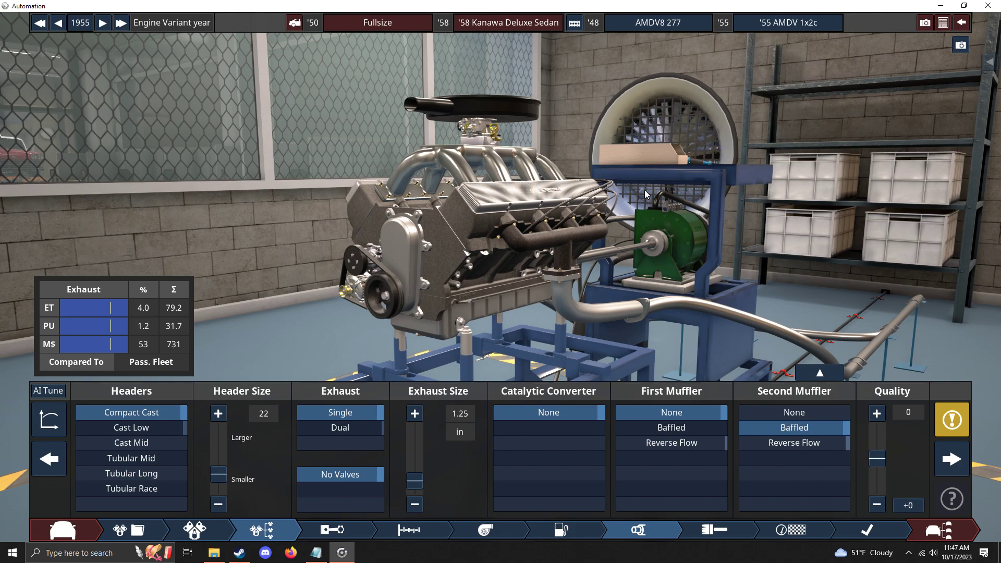
click(328, 555)
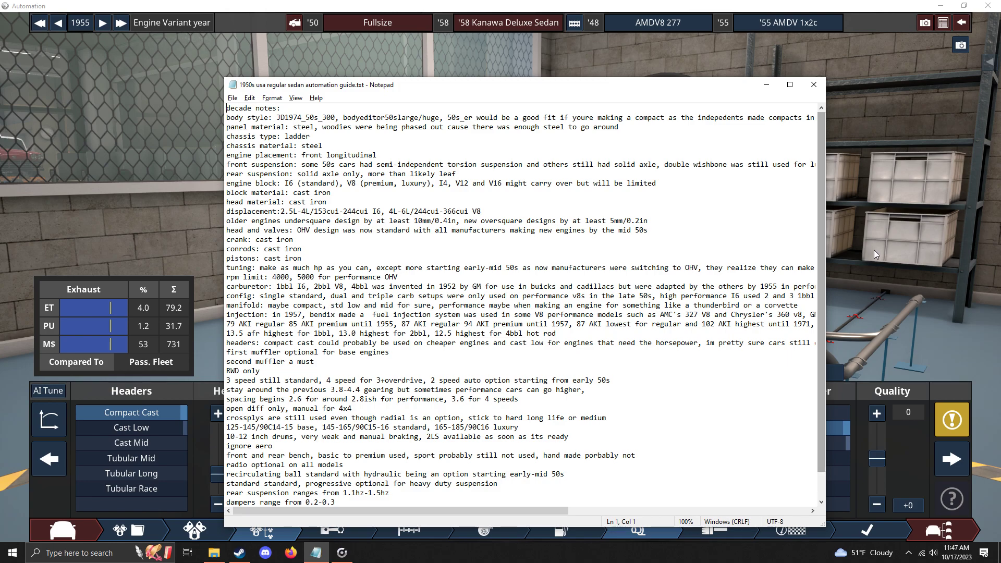
- Scroll through the 1950s sedan guide, comparing it against the engine's fuel system settings
click(342, 553)
click(562, 530)
click(322, 558)
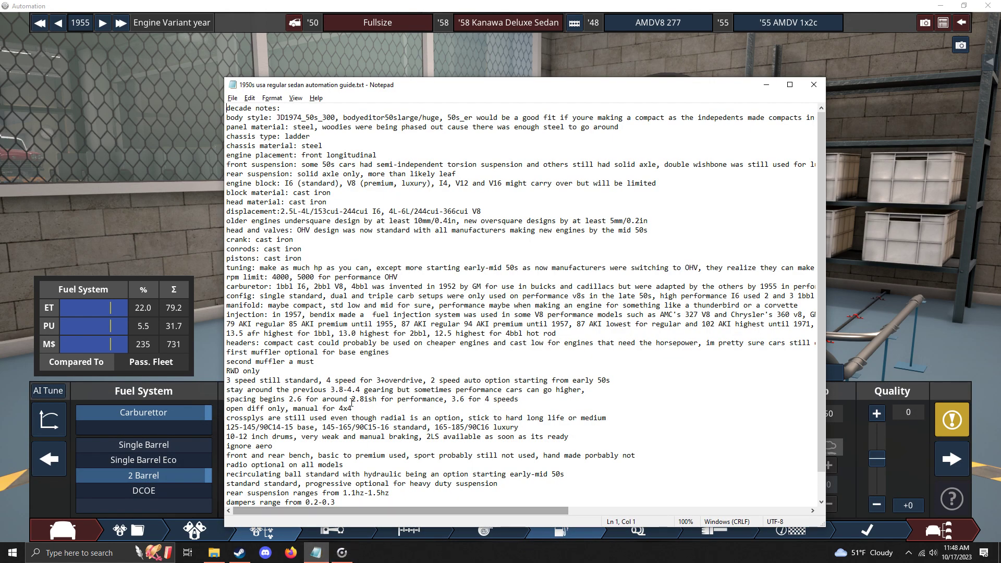
drag(383, 518, 619, 508)
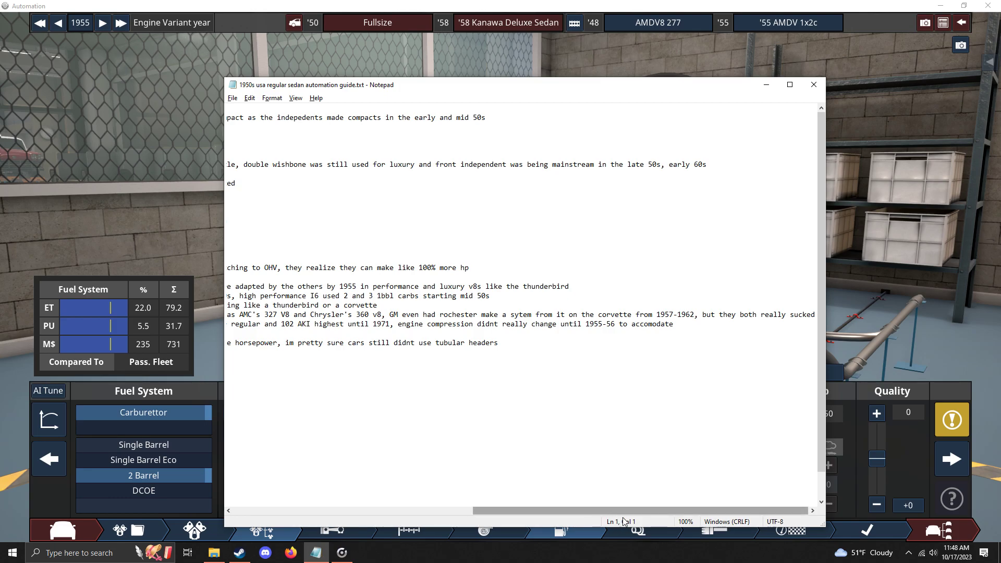
drag(626, 511, 321, 507)
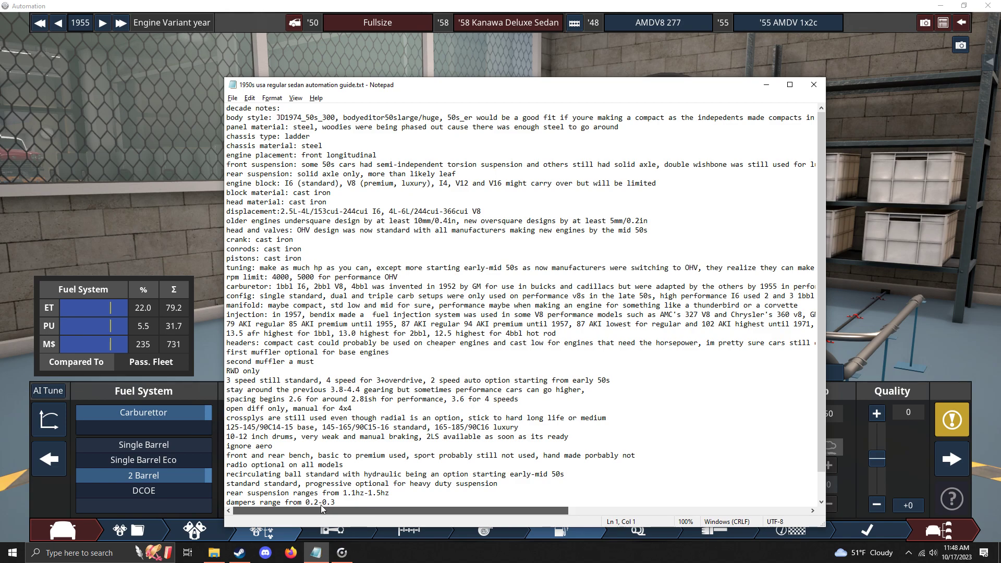
drag(380, 512, 443, 521)
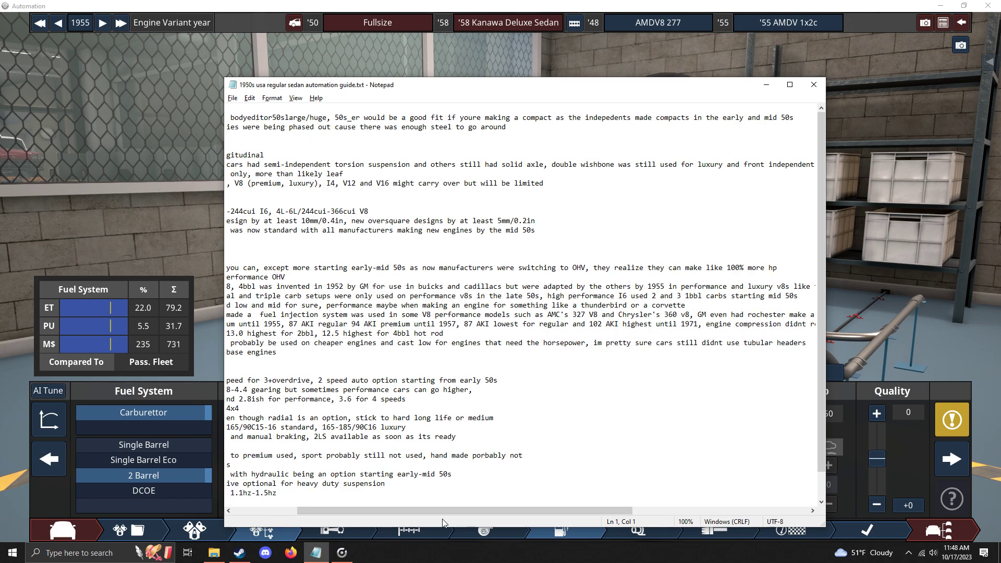
drag(452, 522, 499, 521)
click(893, 284)
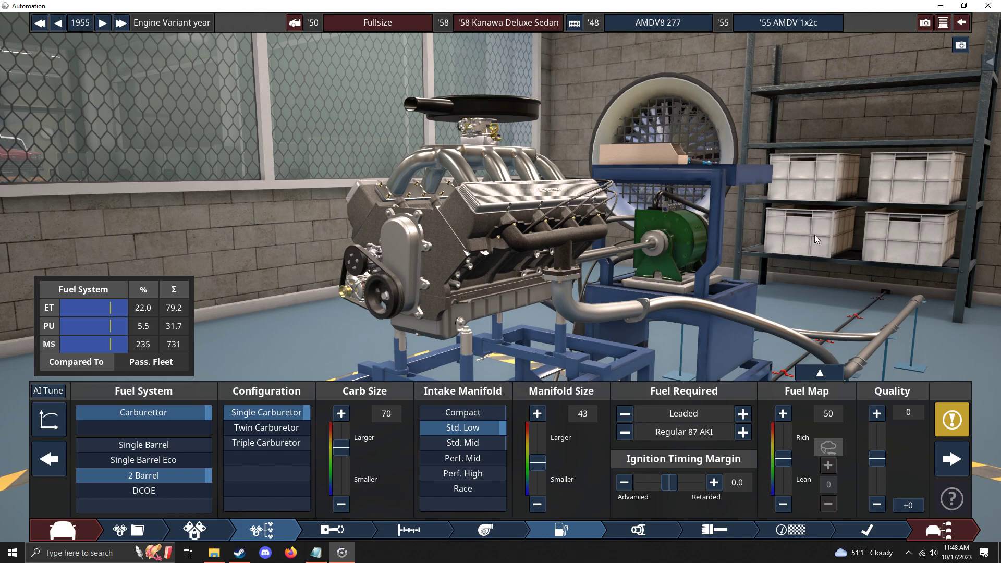
- Finish reading the guide and advance to the V8's Engine Paint page
click(316, 553)
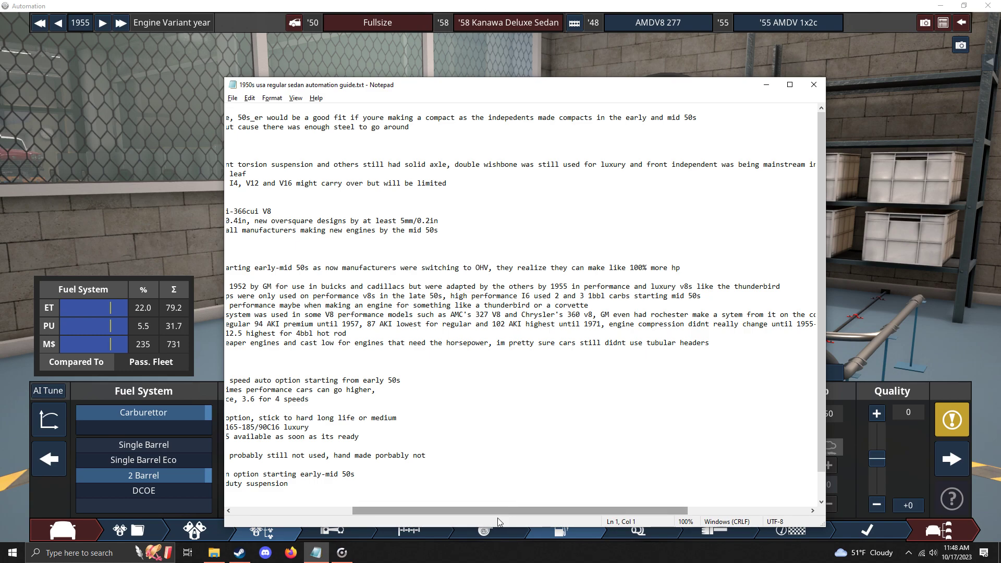
drag(486, 511, 631, 506)
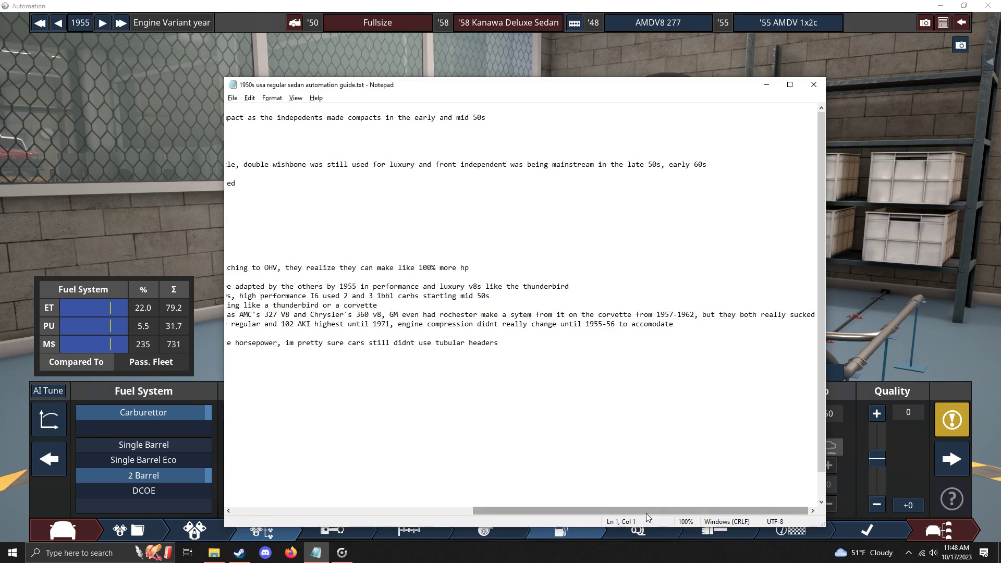
drag(642, 512, 360, 527)
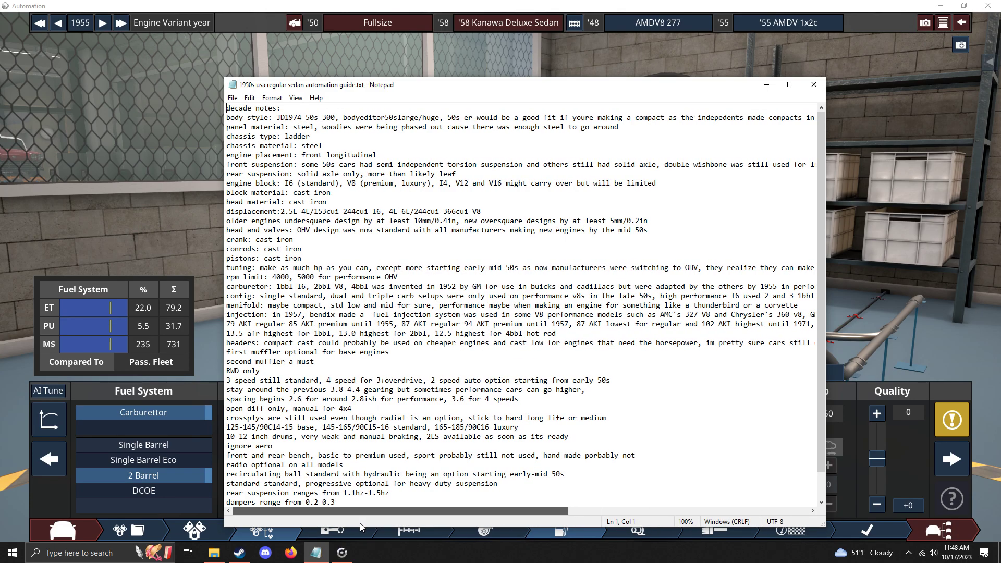
click(925, 265)
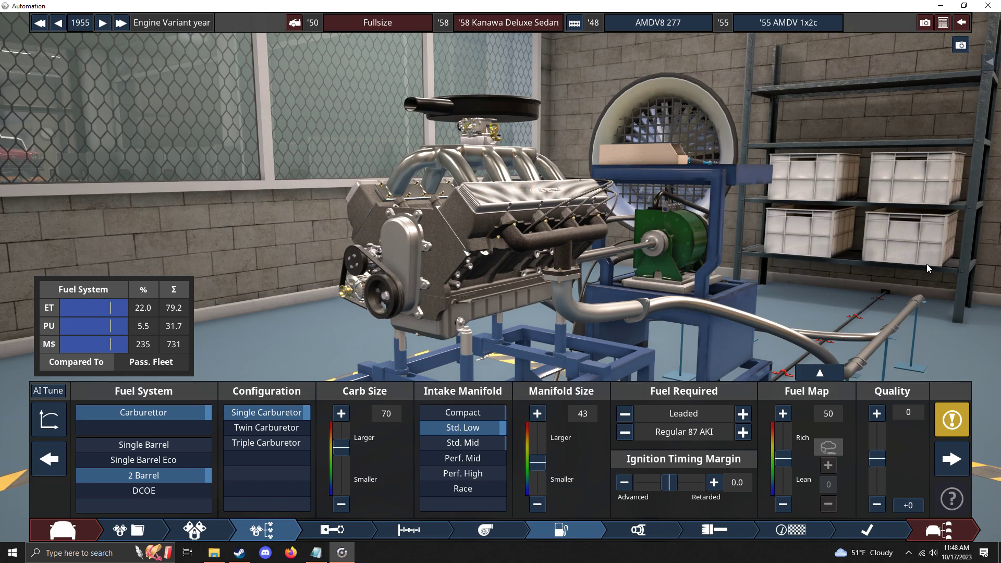
click(323, 556)
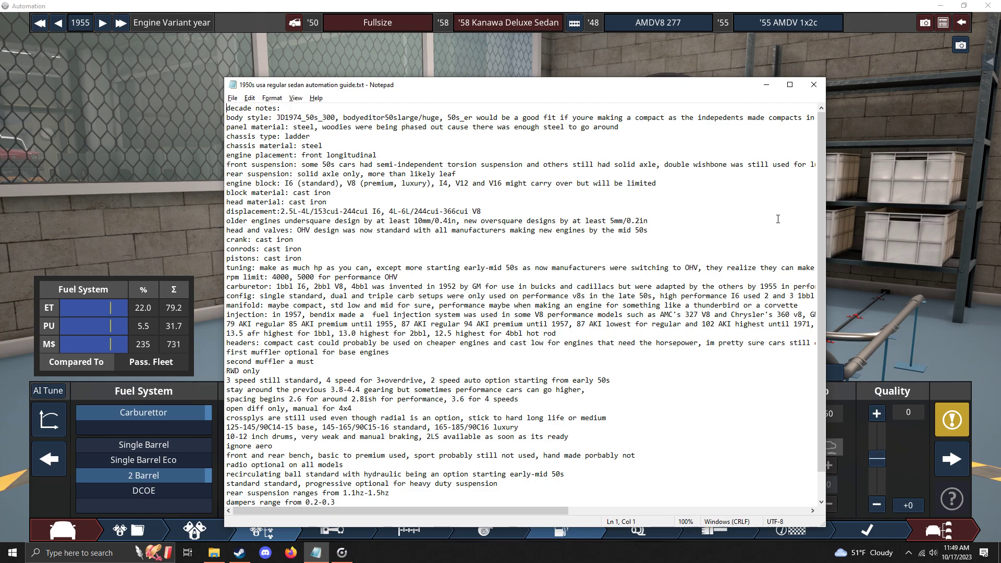
click(898, 139)
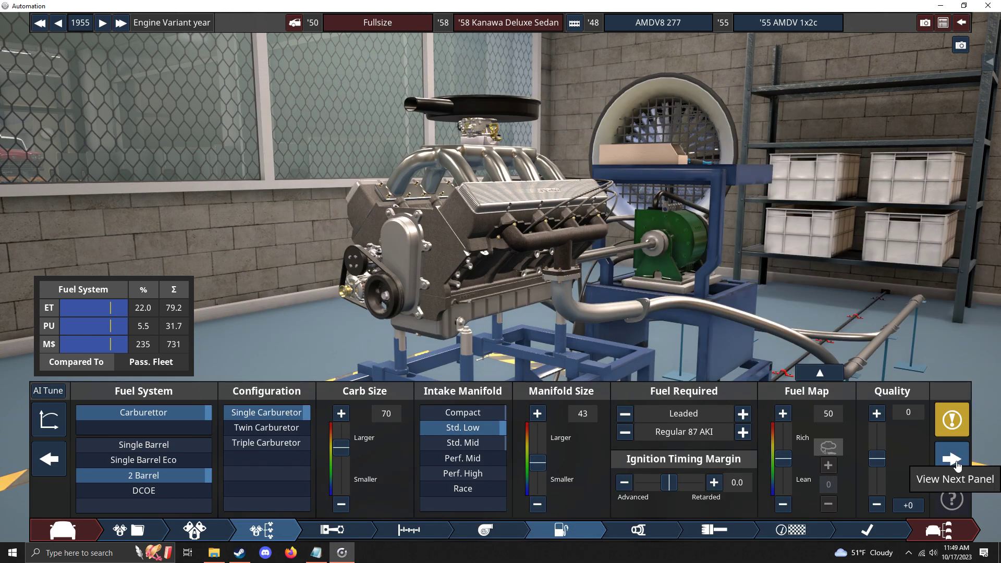
click(952, 460)
- Leave engine paint and open the '58 Kanawa Deluxe Sedan's fixtures editor via Car Trim
click(952, 460)
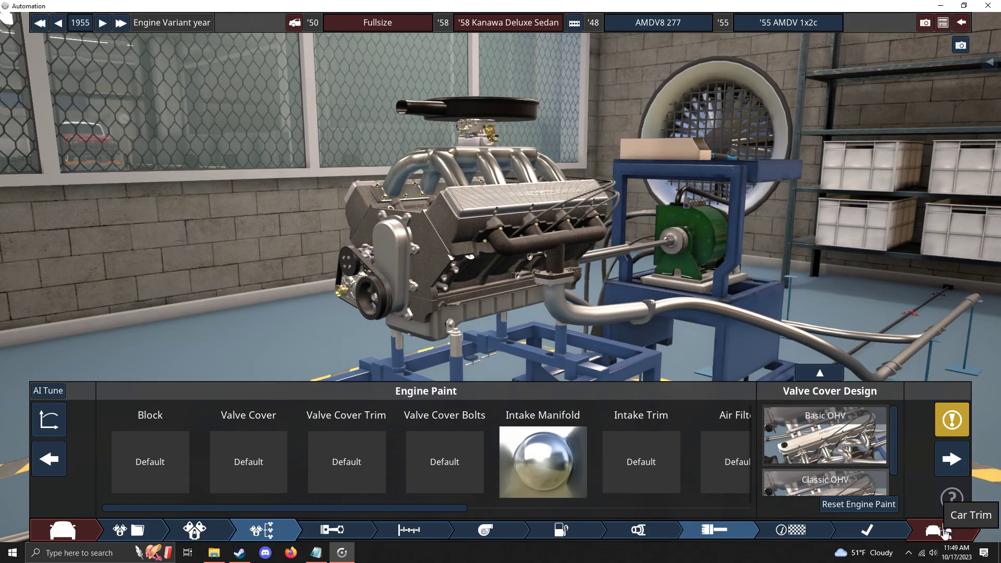
click(945, 532)
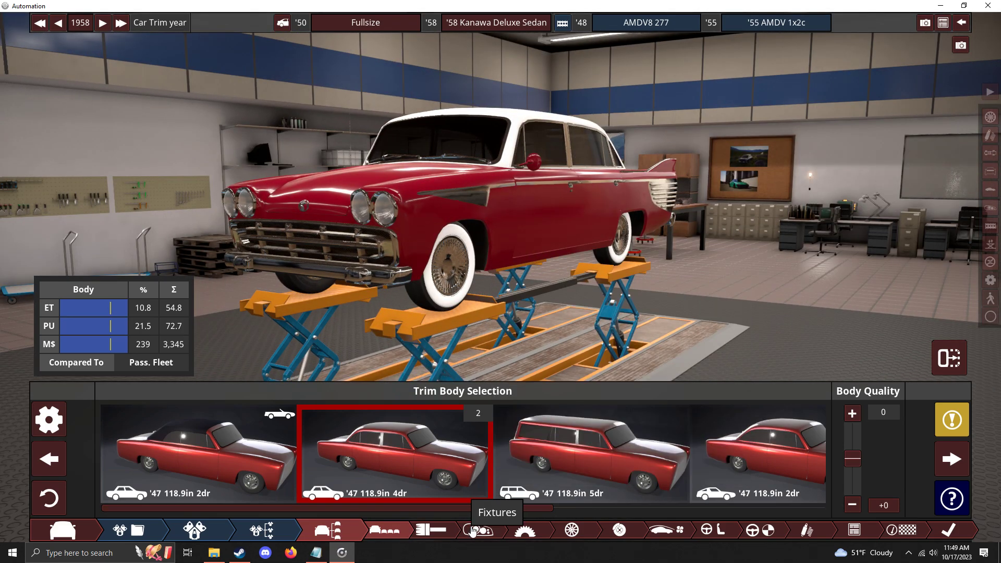
click(473, 531)
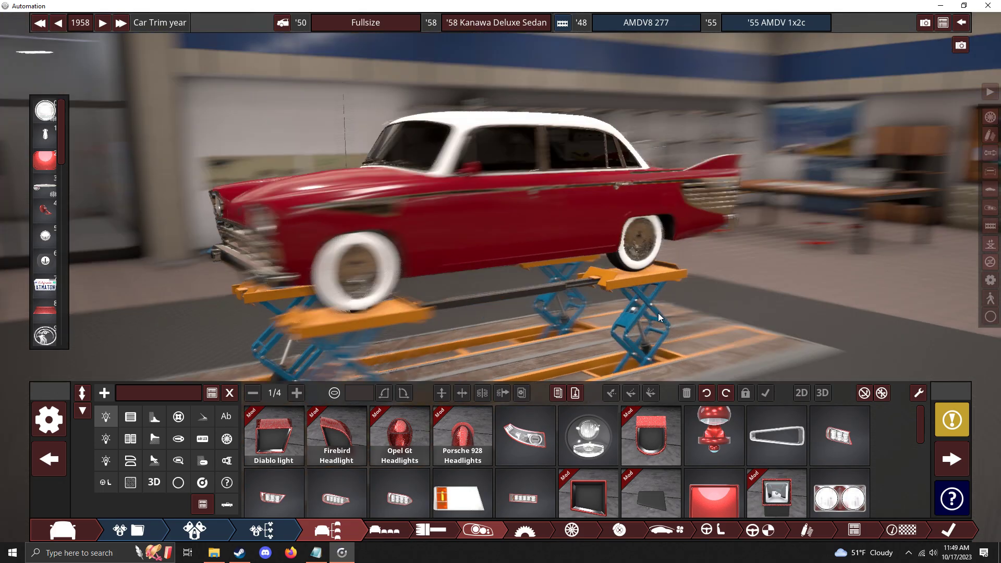
- Orbit the finished sedan to check its fins and chrome from the rear, front-left and full side
drag(564, 303, 529, 311)
scroll(574, 303, up, 5)
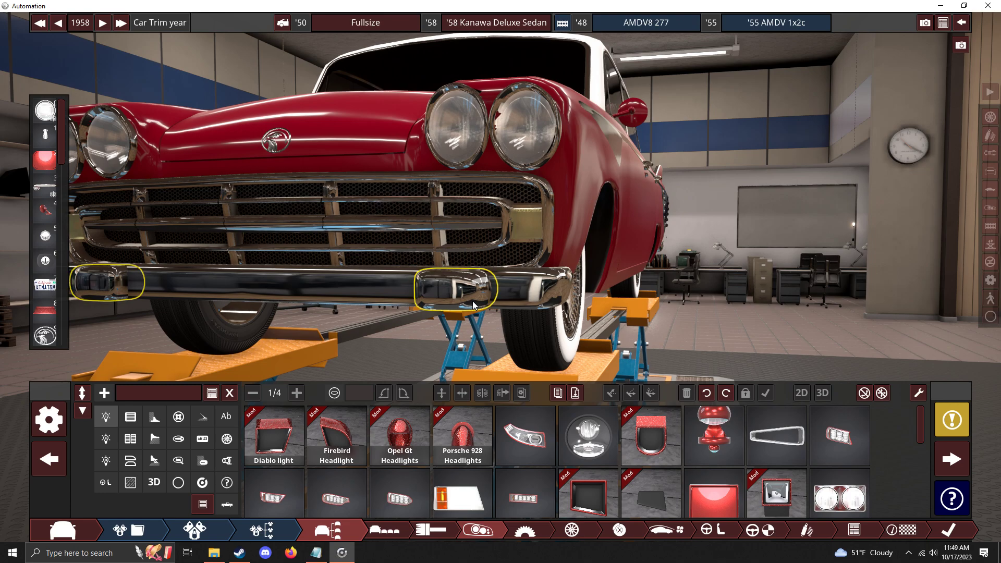
drag(473, 302, 367, 310)
drag(259, 301, 276, 255)
drag(135, 260, 415, 239)
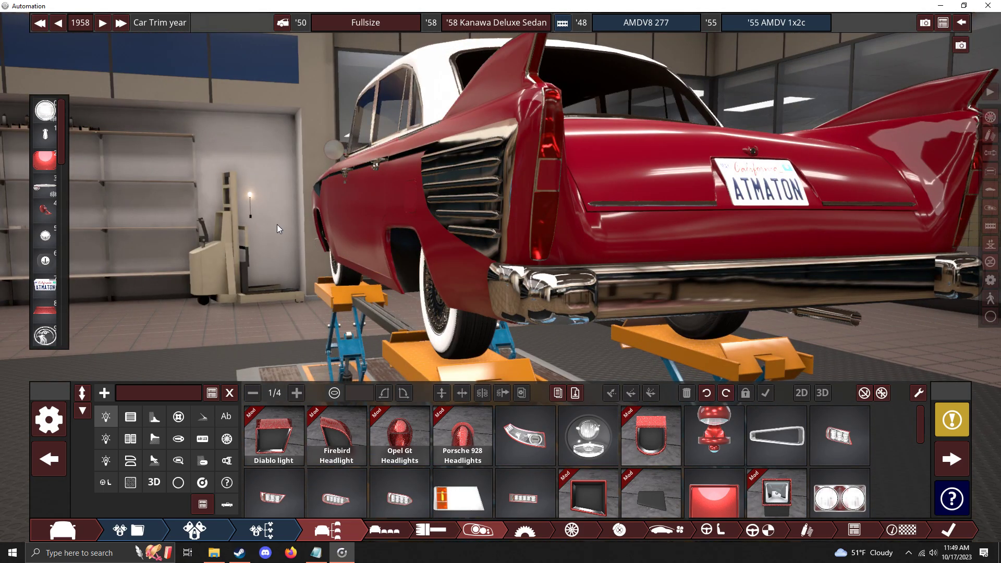
drag(277, 225, 574, 201)
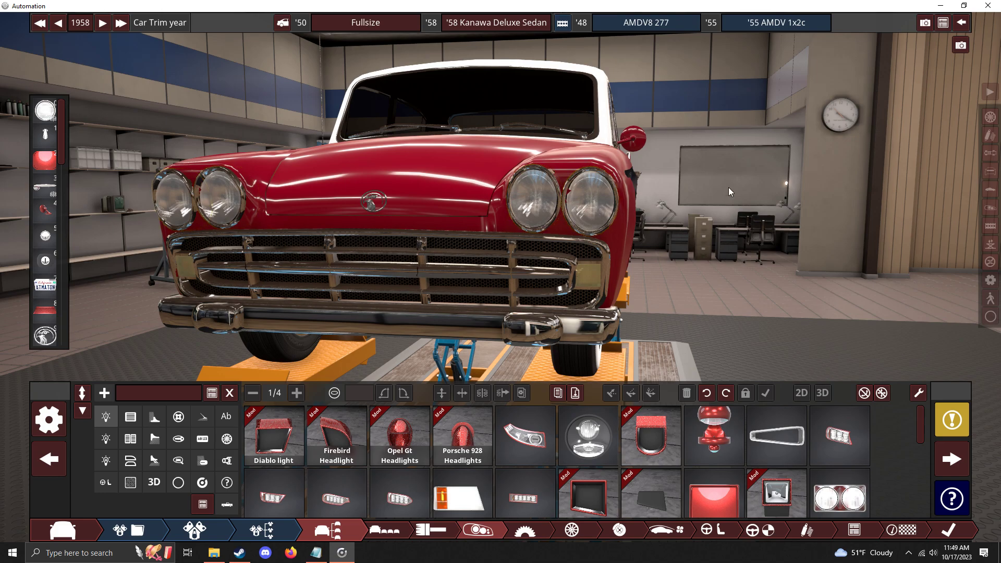
- Orbit again for high-side, left-rear three-quarter and close rear-left views of the bumpers and fins
drag(729, 188, 608, 283)
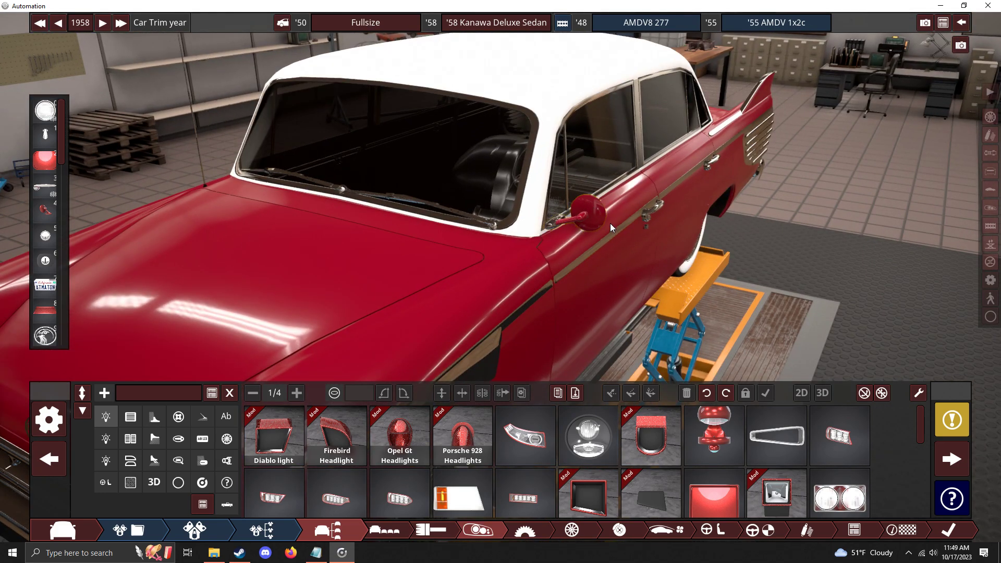
drag(608, 224, 448, 148)
drag(556, 185, 581, 218)
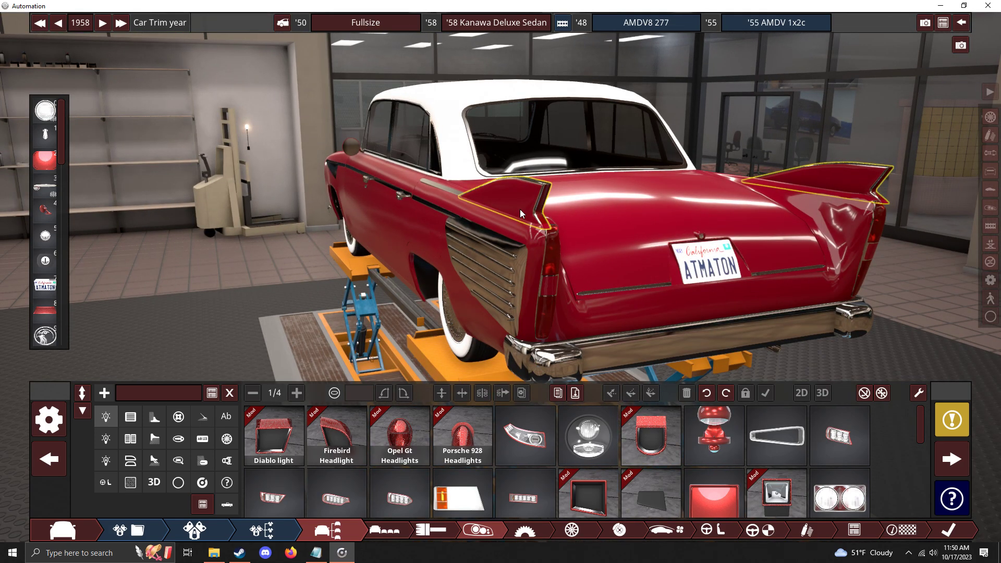
drag(308, 263, 437, 233)
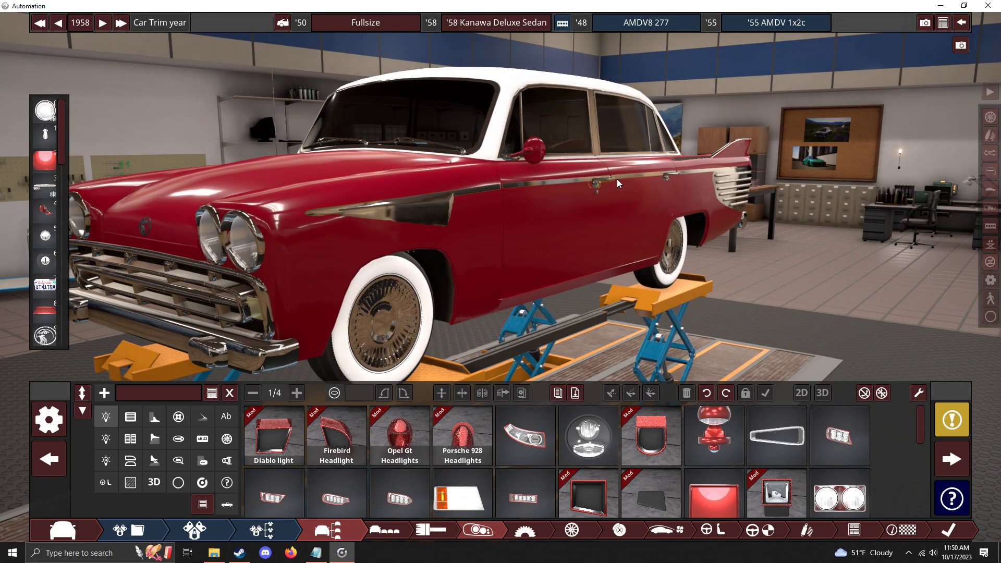
drag(748, 298, 543, 156)
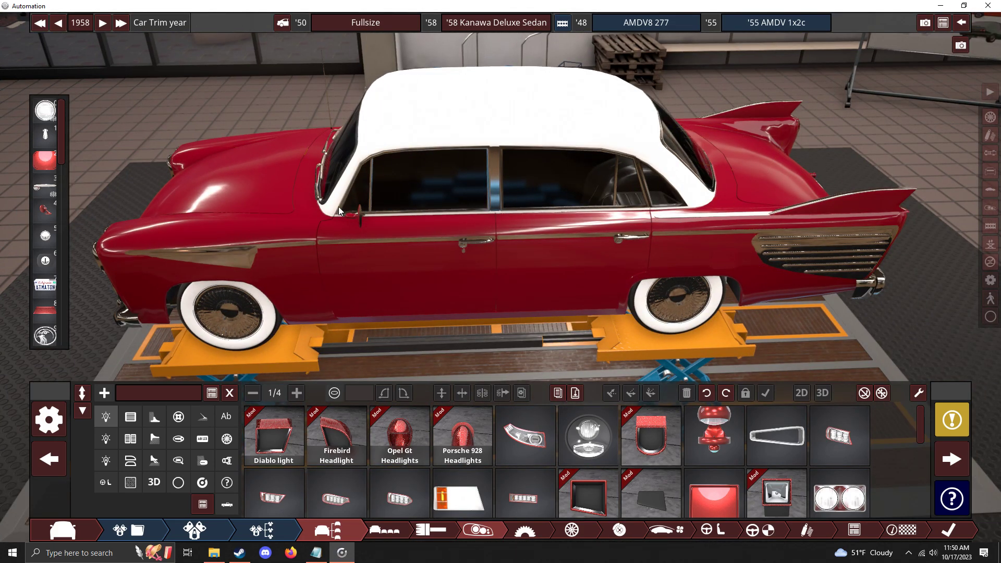
drag(746, 313, 968, 42)
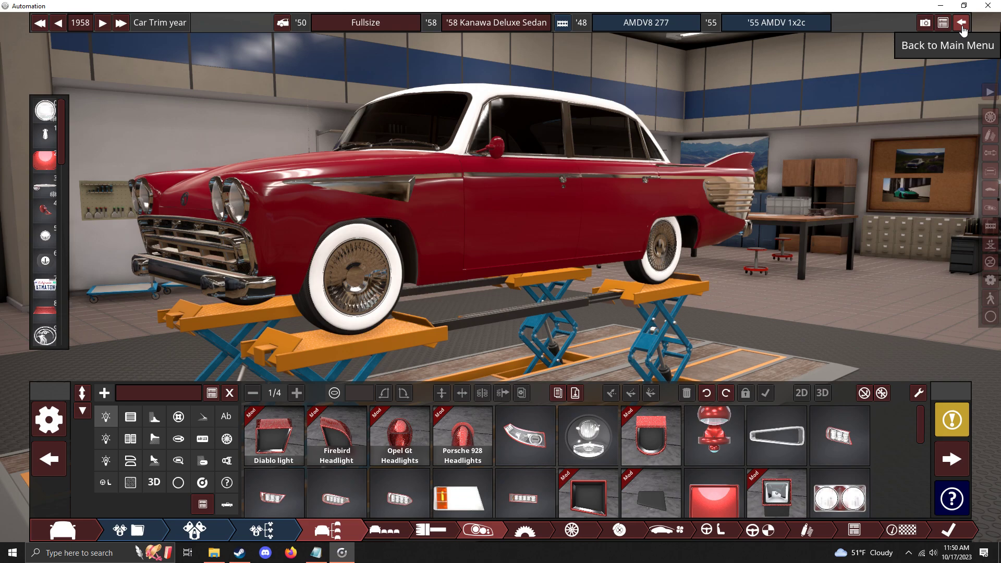
- Exit to the main menu and open the 1950 Kanawa Sedan, orbiting around its front, sides and rear
click(962, 28)
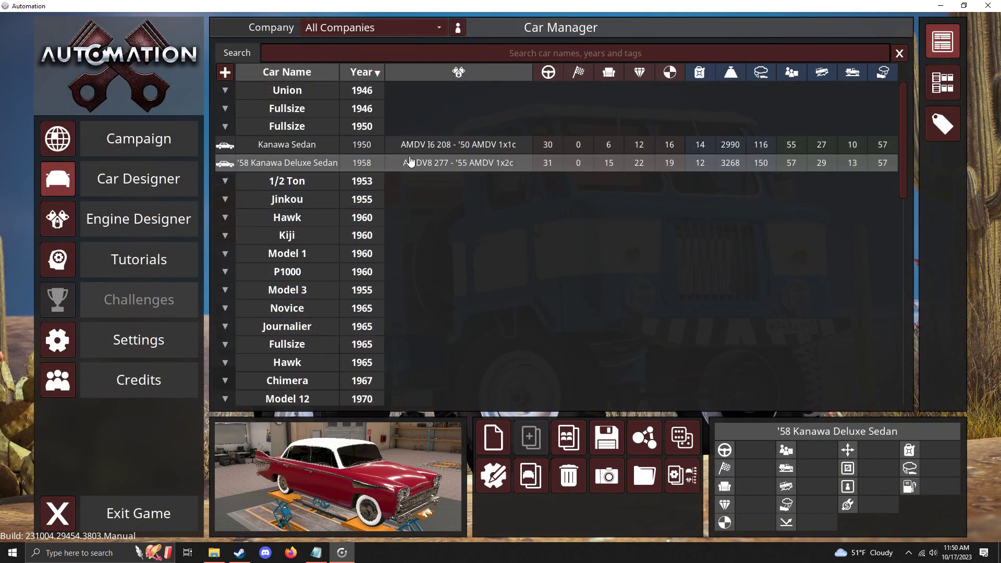
double_click(380, 143)
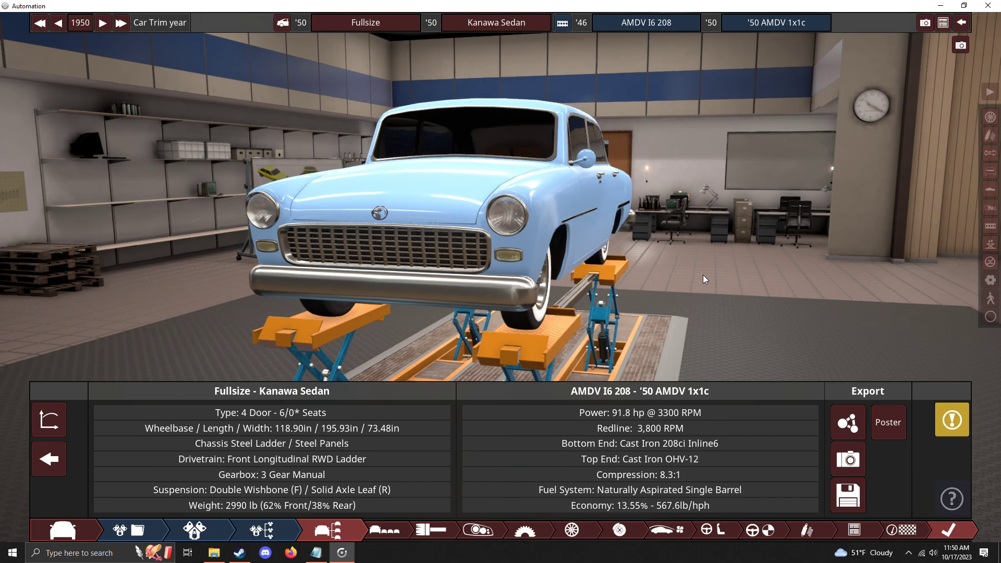
drag(703, 274, 797, 293)
drag(511, 296, 464, 220)
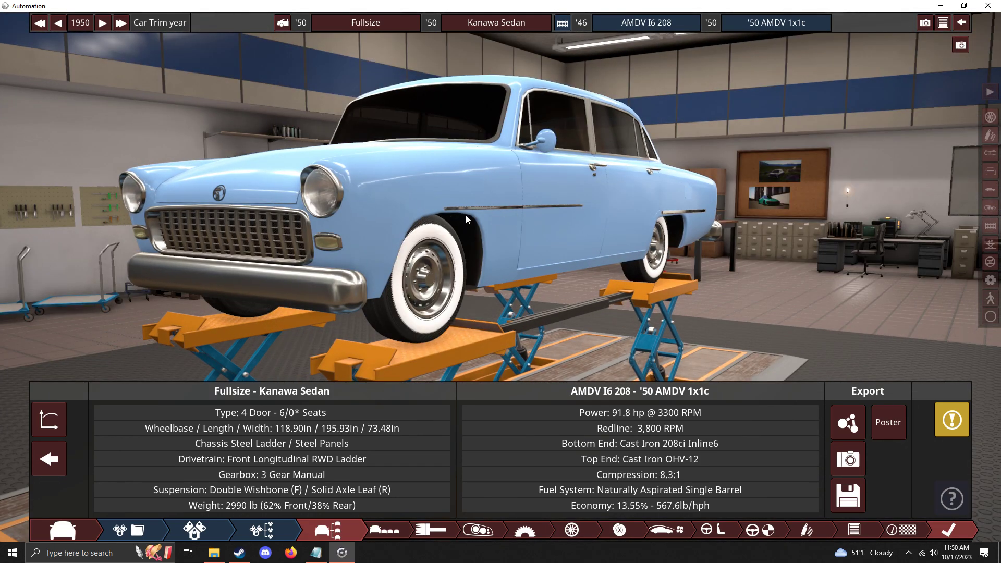
drag(782, 263, 811, 295)
scroll(811, 295, up, 3)
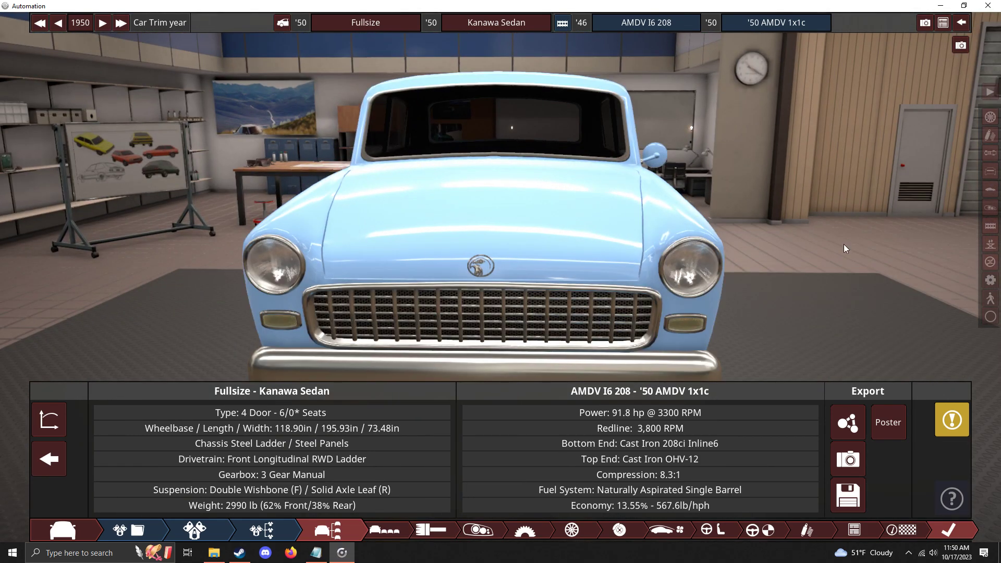
- Pop open the 1950 sedan's bonnet, then return to the car list and select the '58 Kanawa Deluxe Sedan
click(990, 244)
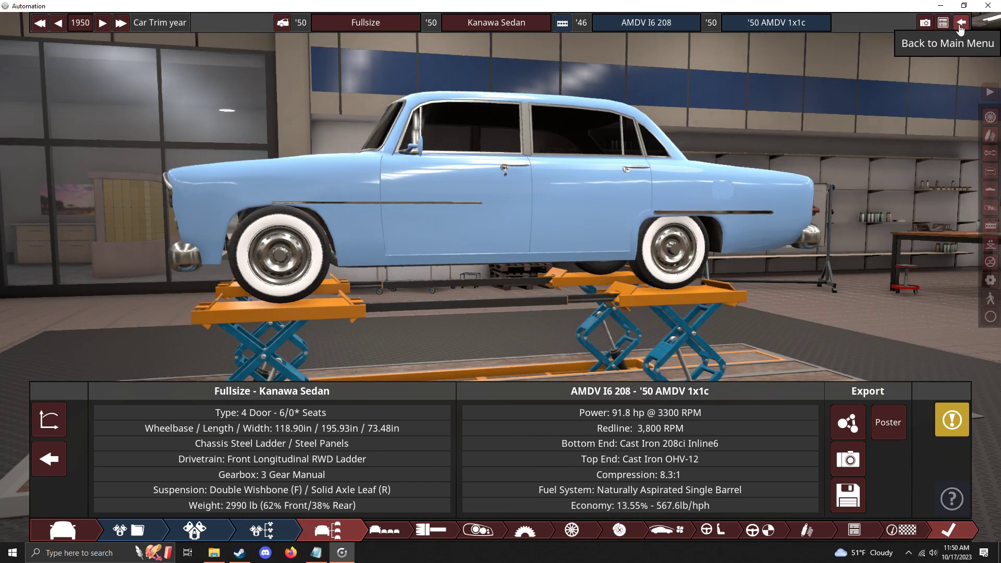
click(961, 24)
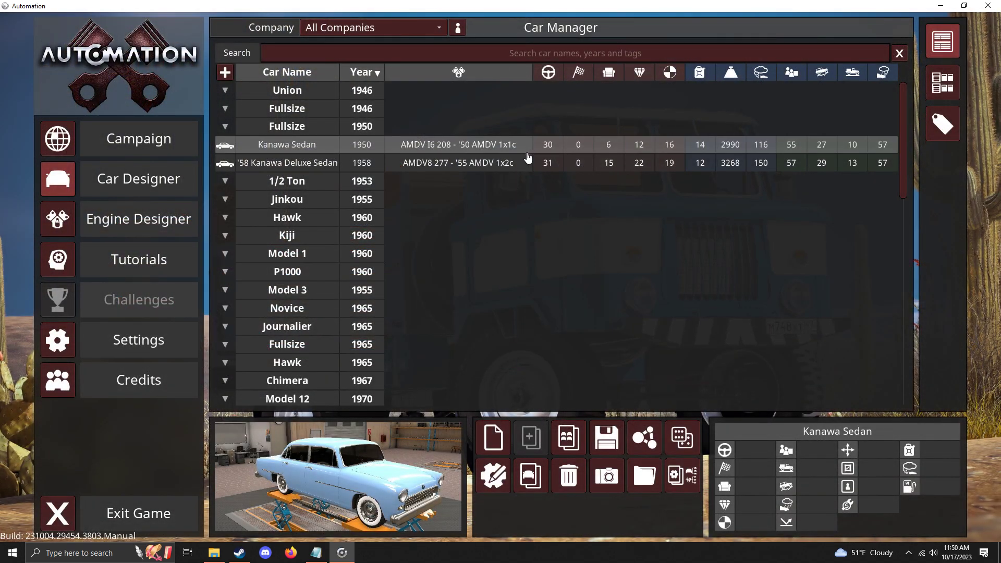
click(510, 166)
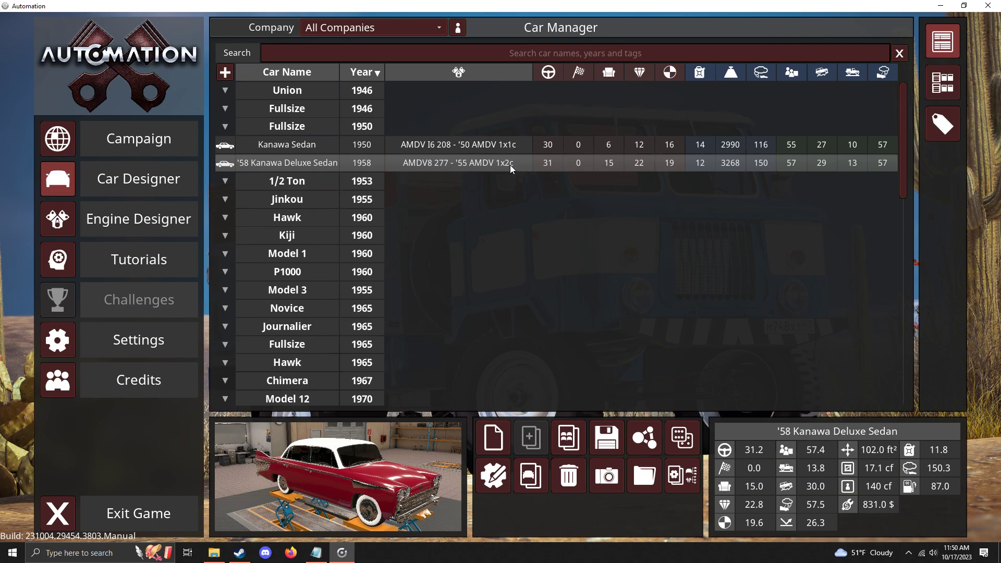
- Open the '58 Kanawa Deluxe Sedan's Drivetrain tab and read the 1950s sedan guide in Notepad
double_click(510, 165)
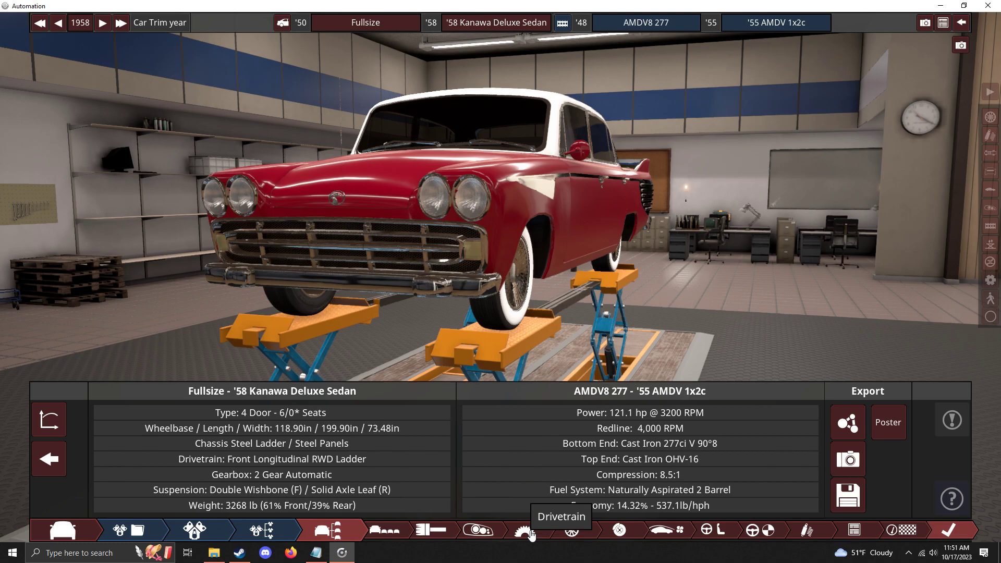
click(530, 533)
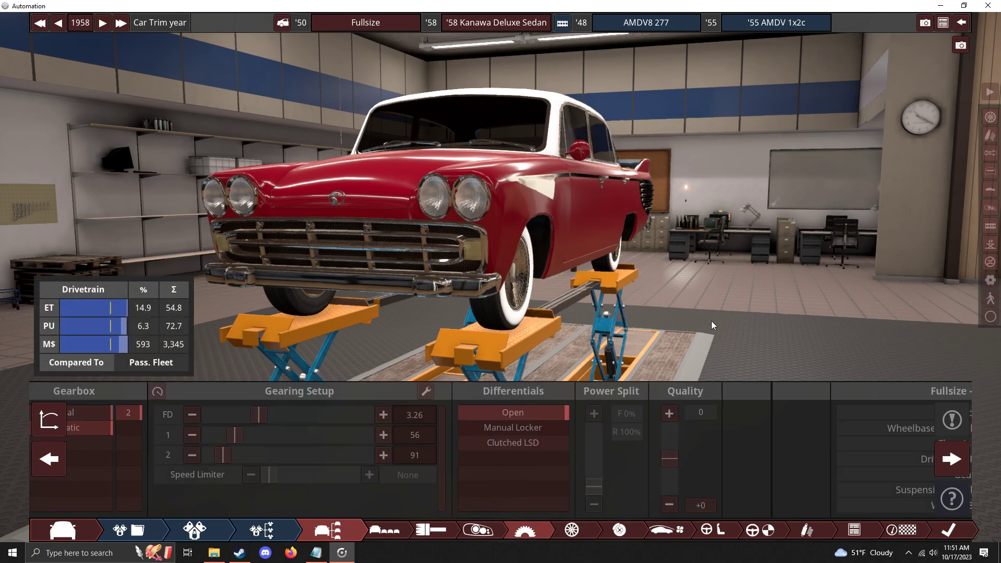
click(316, 552)
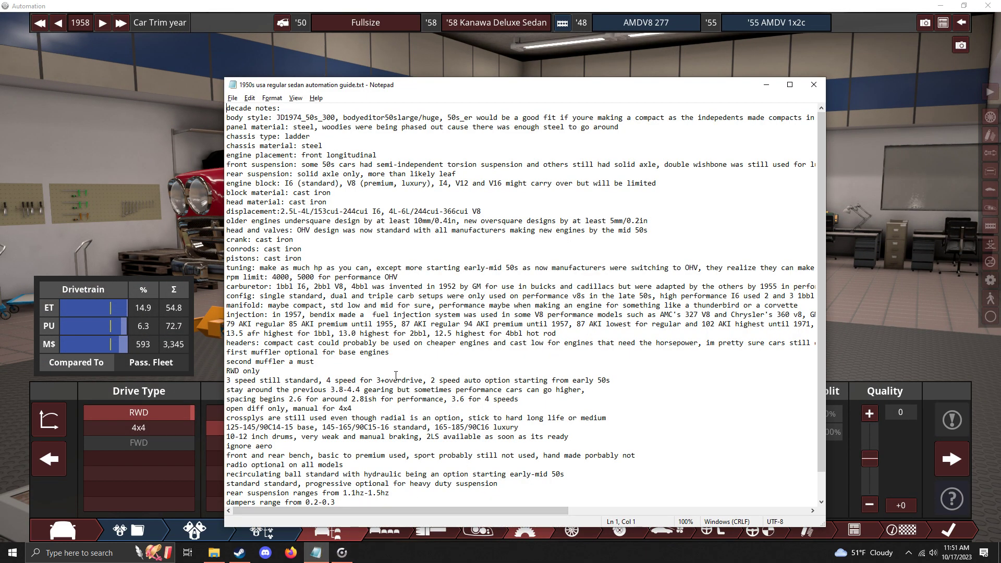
scroll(394, 374, down, 1)
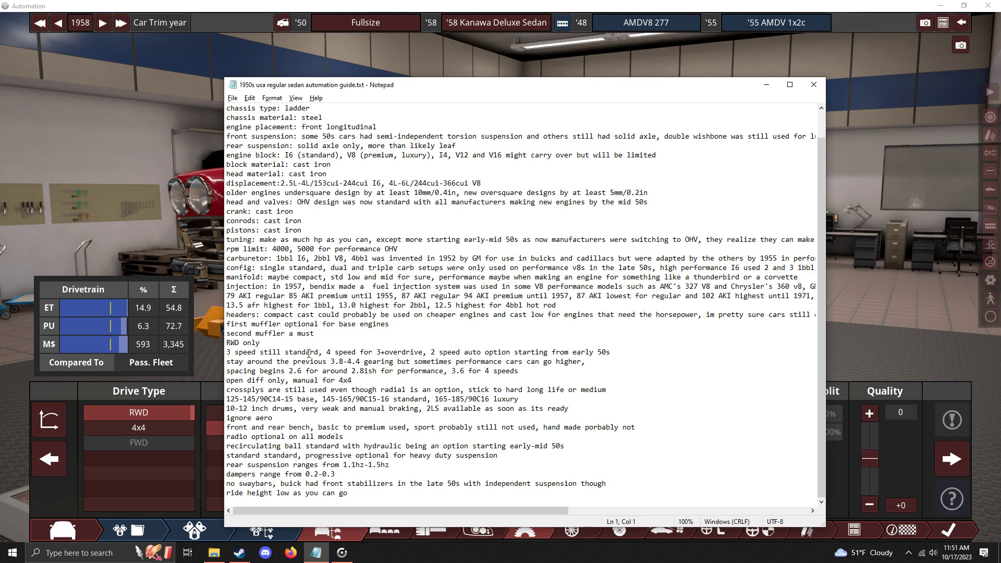
click(889, 272)
- Compare the RWD, 2-speed automatic, 3.26 final drive, open differential setup against the guide
drag(887, 271, 721, 337)
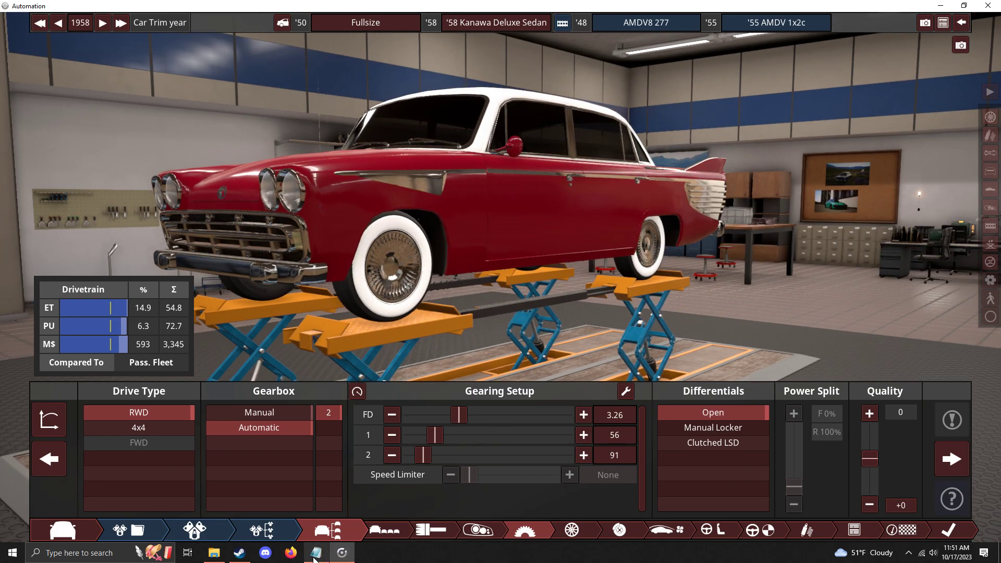
click(315, 554)
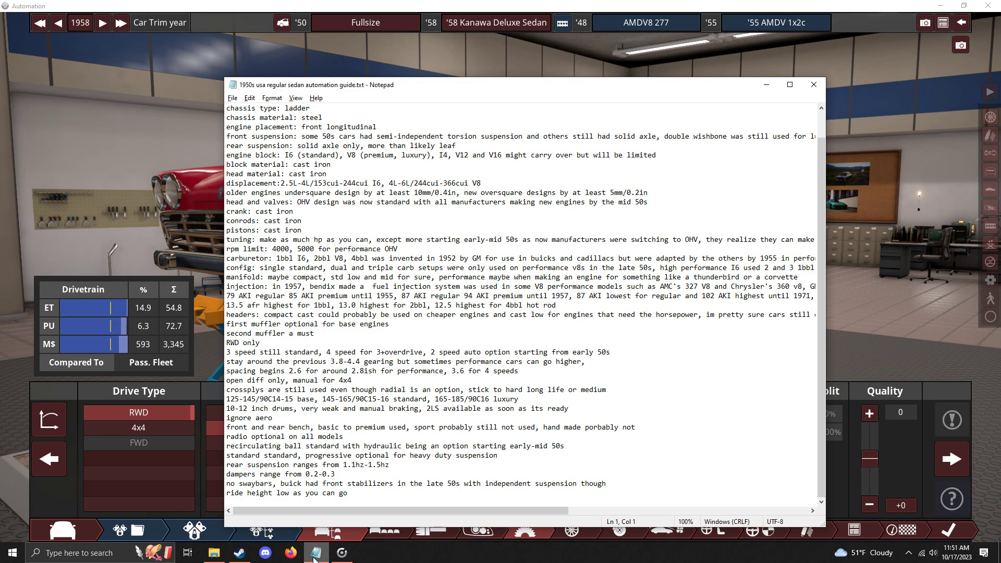
click(315, 554)
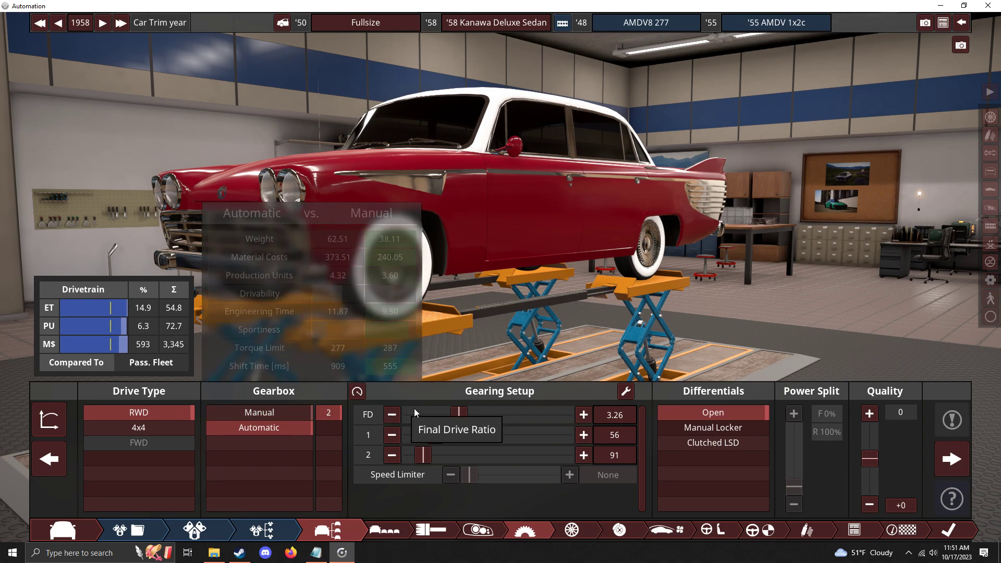
click(316, 553)
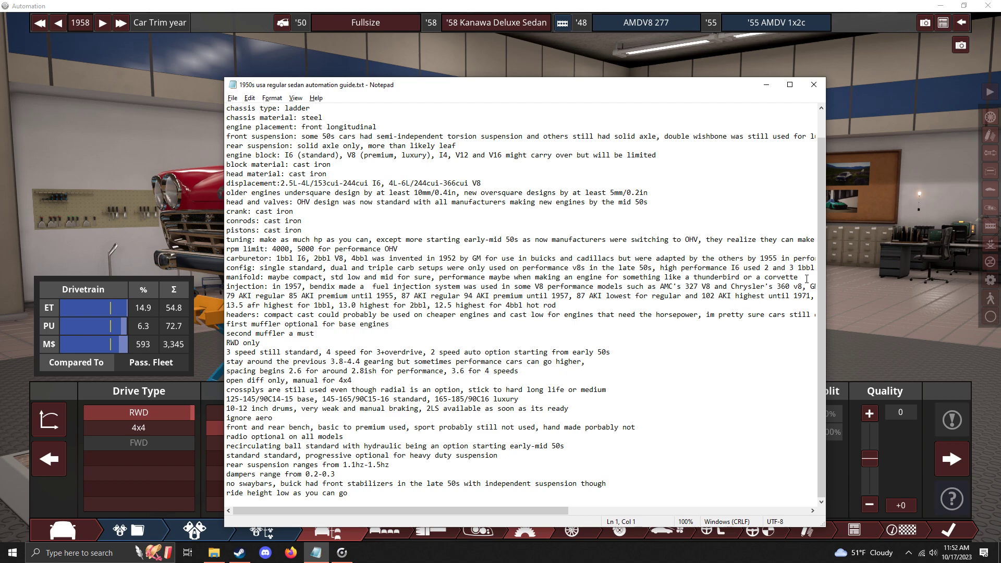
click(864, 265)
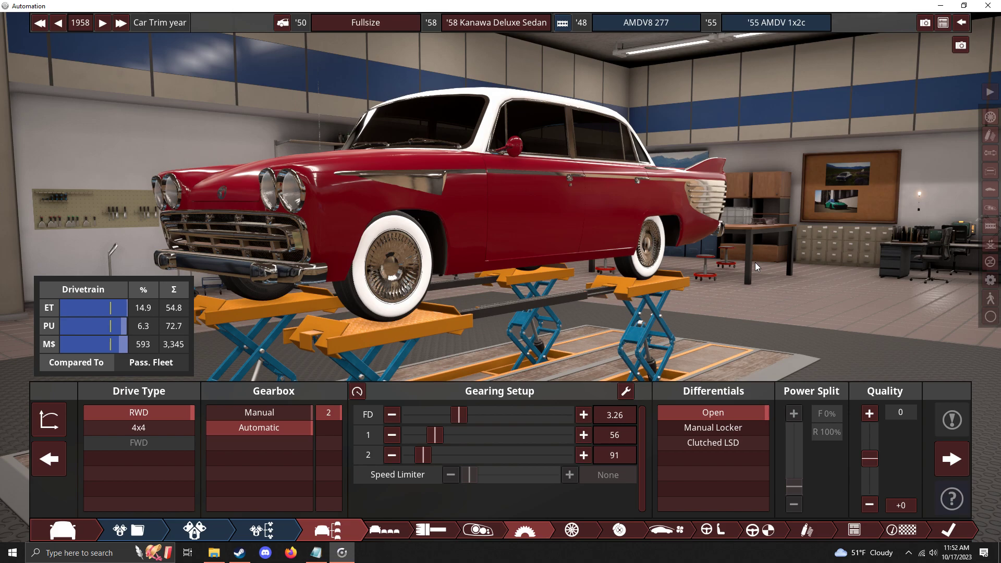
- Toggle gearing between simplified and per-gear modes and display gear values as ratios
click(627, 393)
click(629, 394)
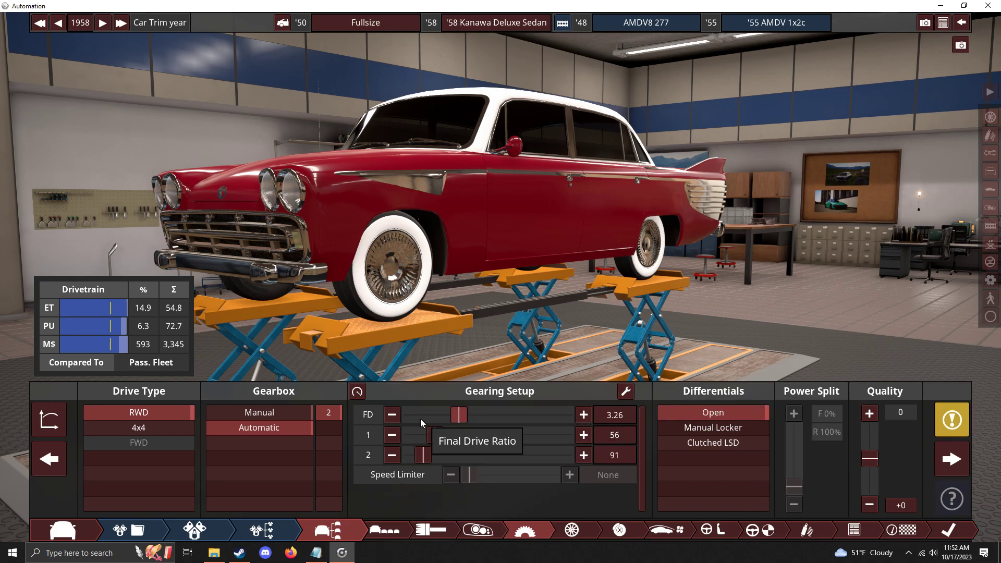
click(357, 392)
drag(816, 304, 530, 300)
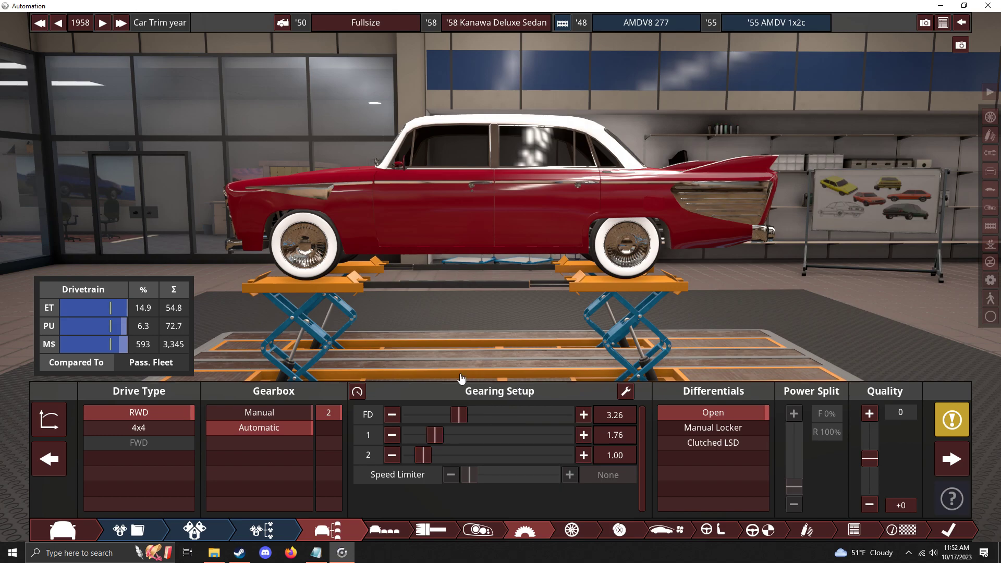
- Show the statistics and gearing graphs with gear values as speeds, then open the Wheels page
click(48, 418)
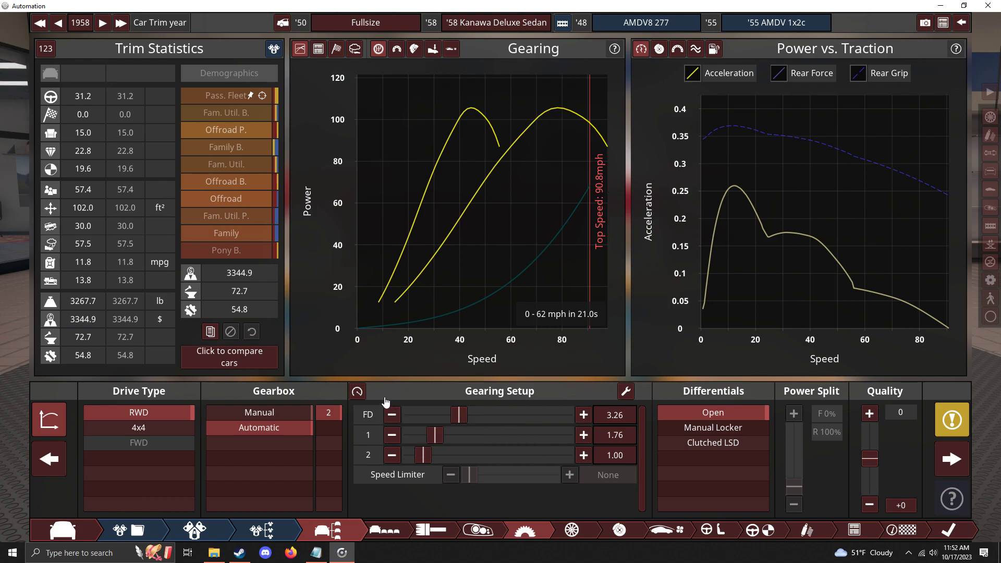
click(357, 391)
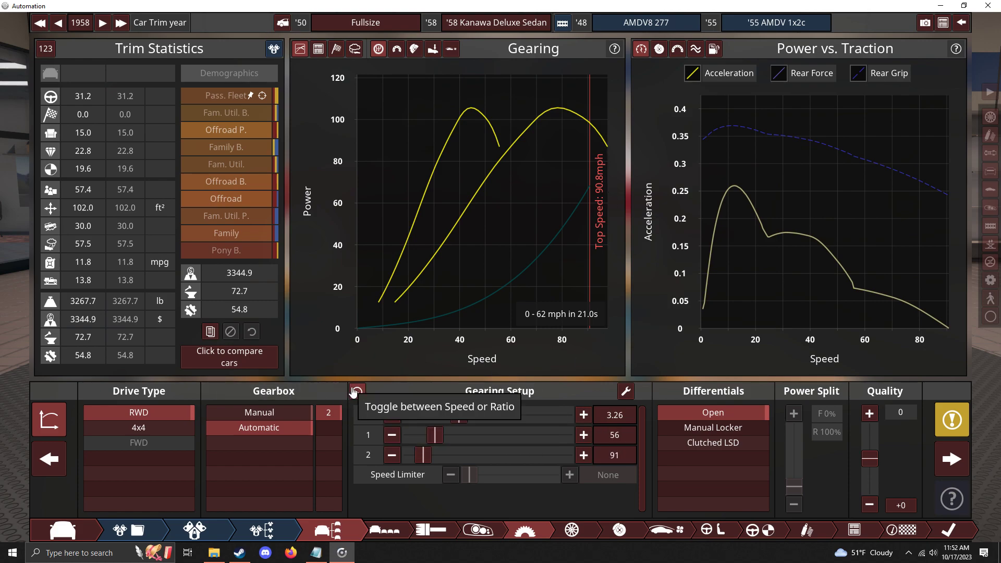
click(47, 420)
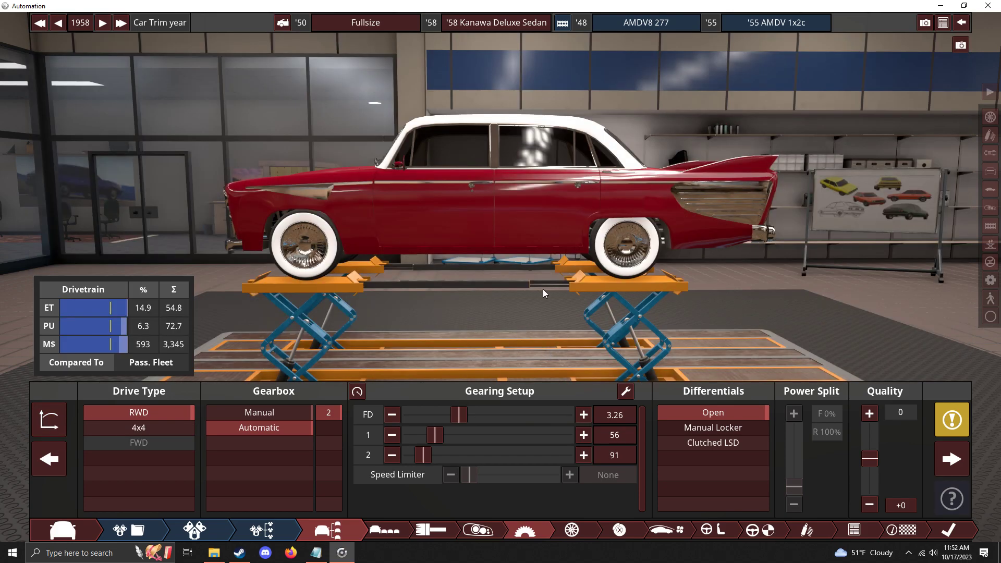
click(56, 425)
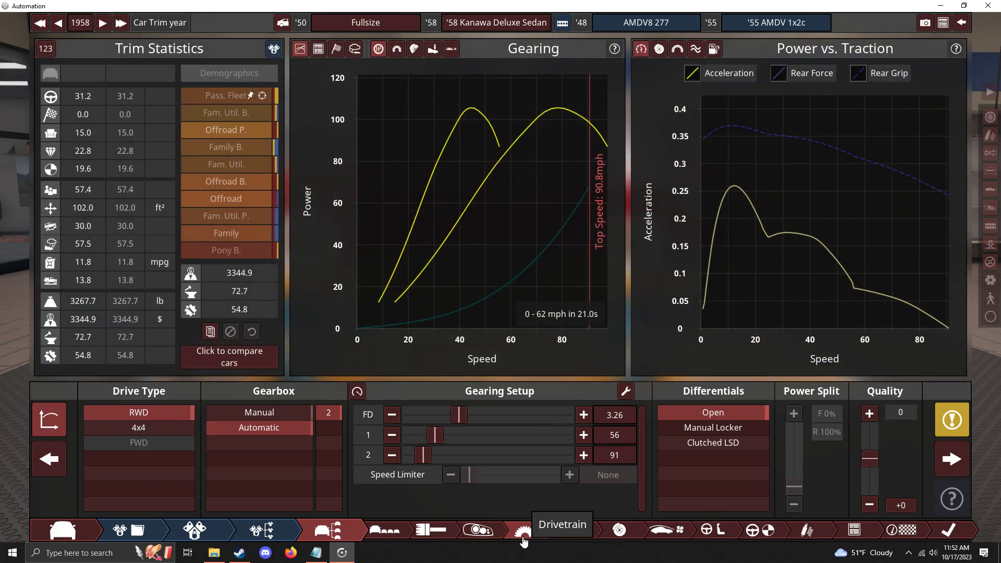
click(572, 531)
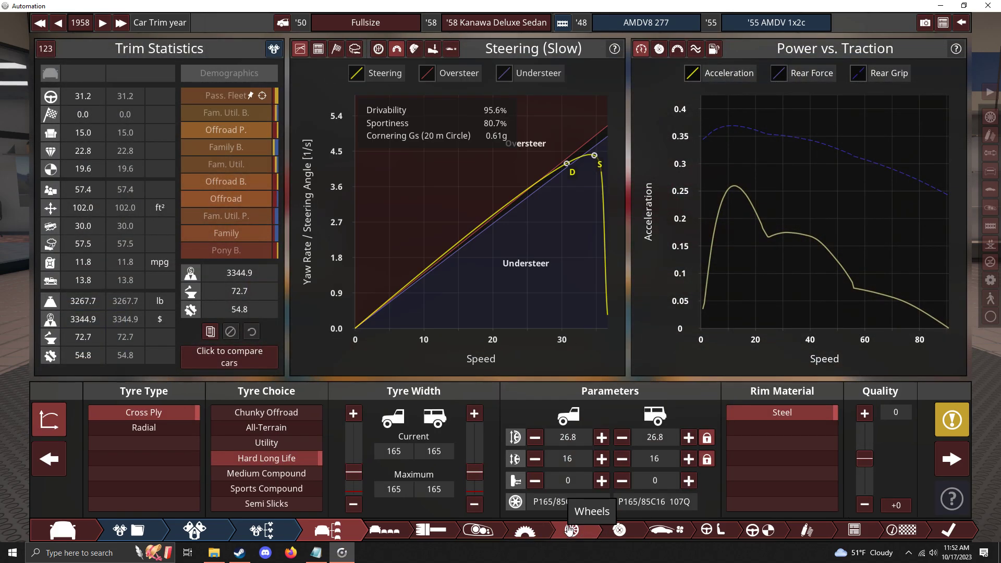
- Compare the Cross Ply, Hard Long Life tyres and 165 width against the Notepad guide
click(316, 553)
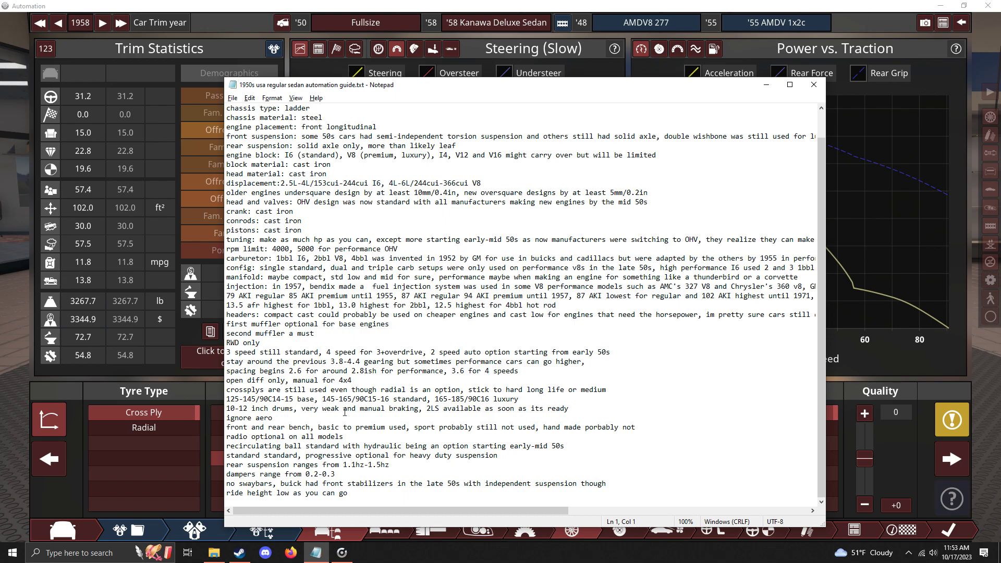
click(3, 399)
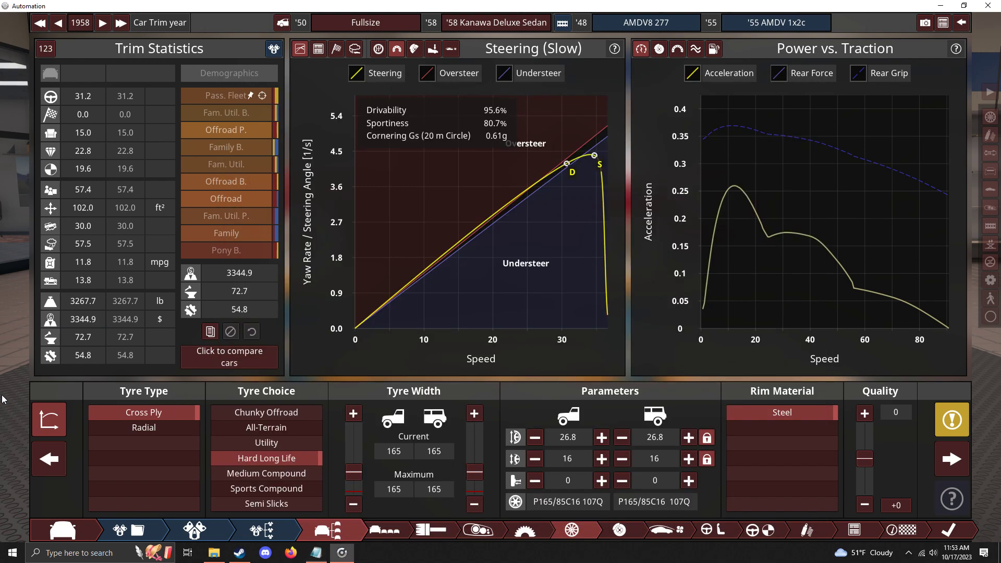
click(317, 554)
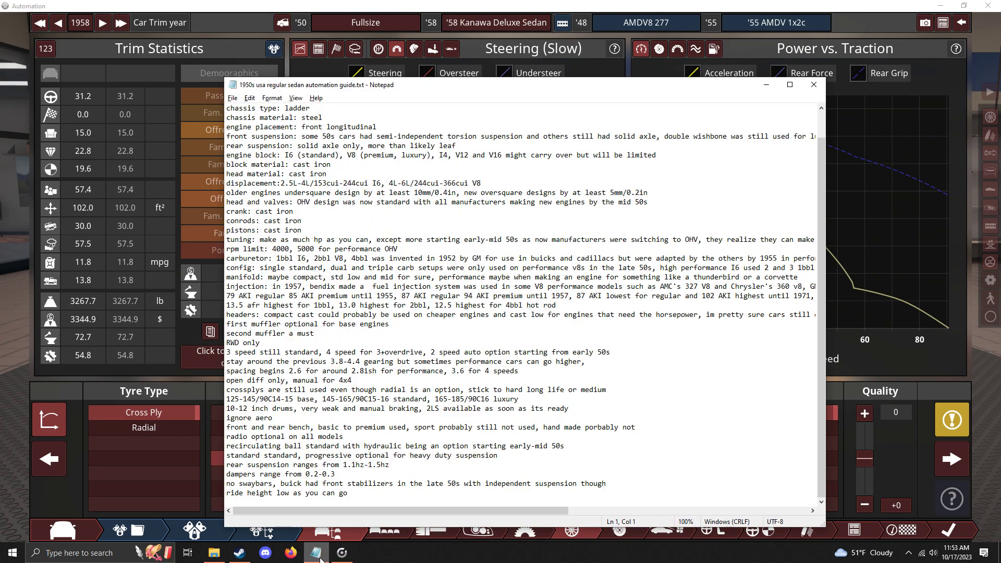
click(897, 340)
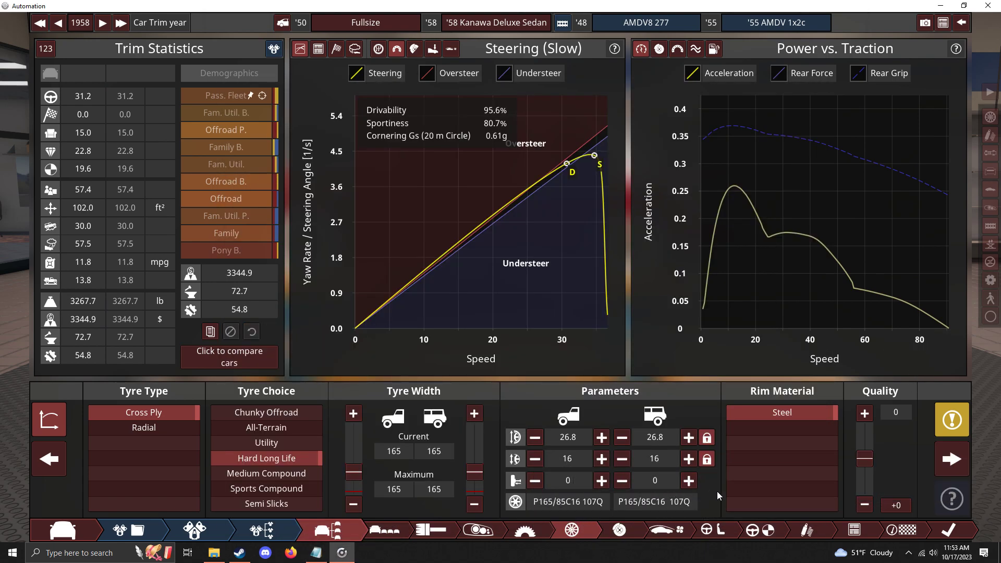
- Hide the graphs, orbit around the red sedan, and open the brake settings
click(49, 420)
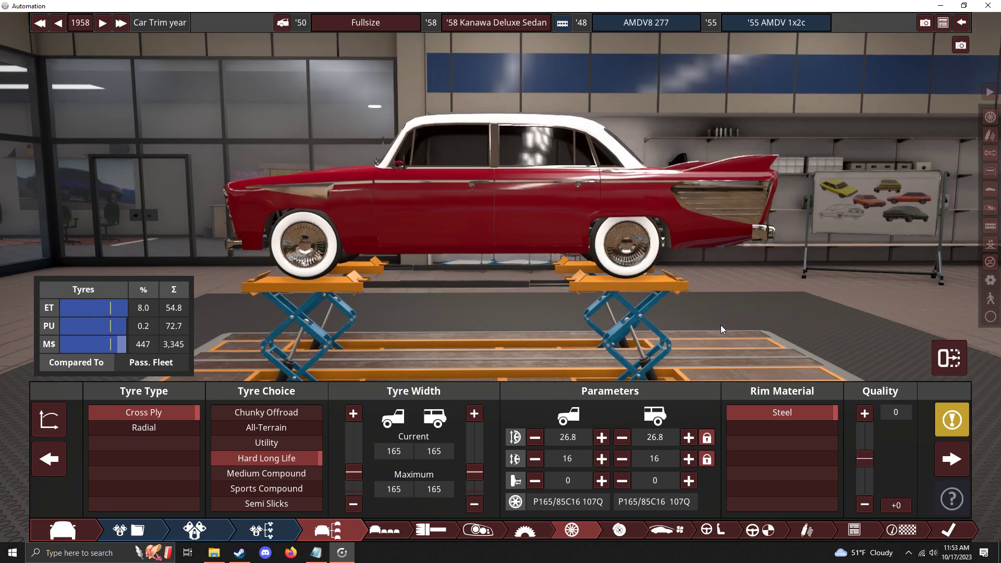
drag(430, 302, 614, 328)
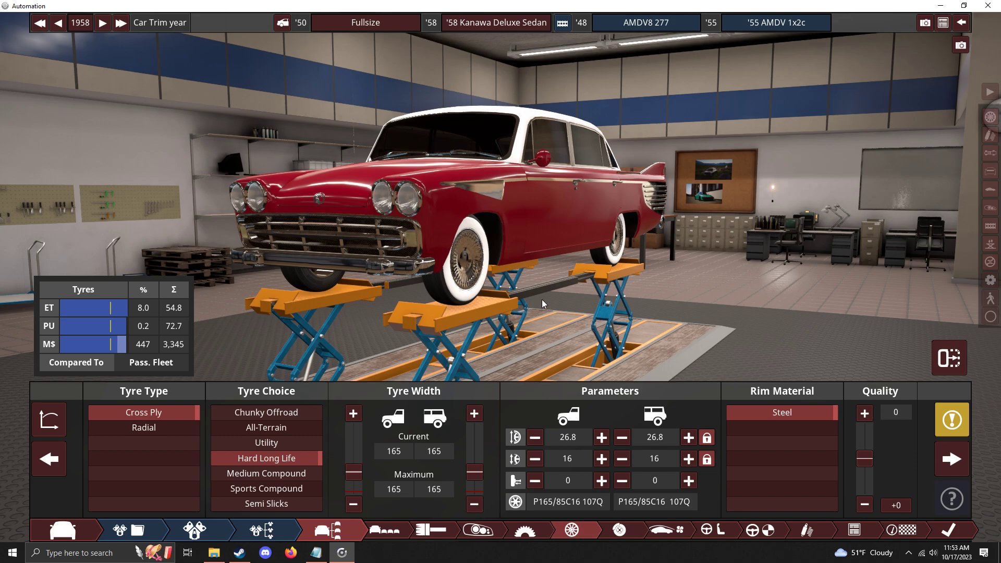
drag(542, 299, 527, 365)
click(619, 530)
- Check the 12 in Drum (SLS) brakes against the guide, then show braking graphs and pad type details
click(316, 553)
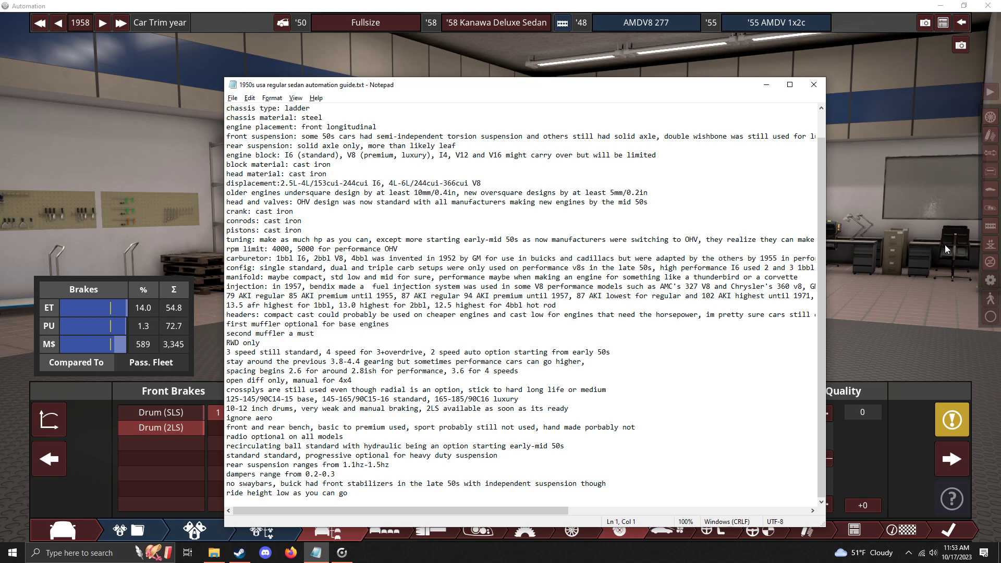
click(902, 265)
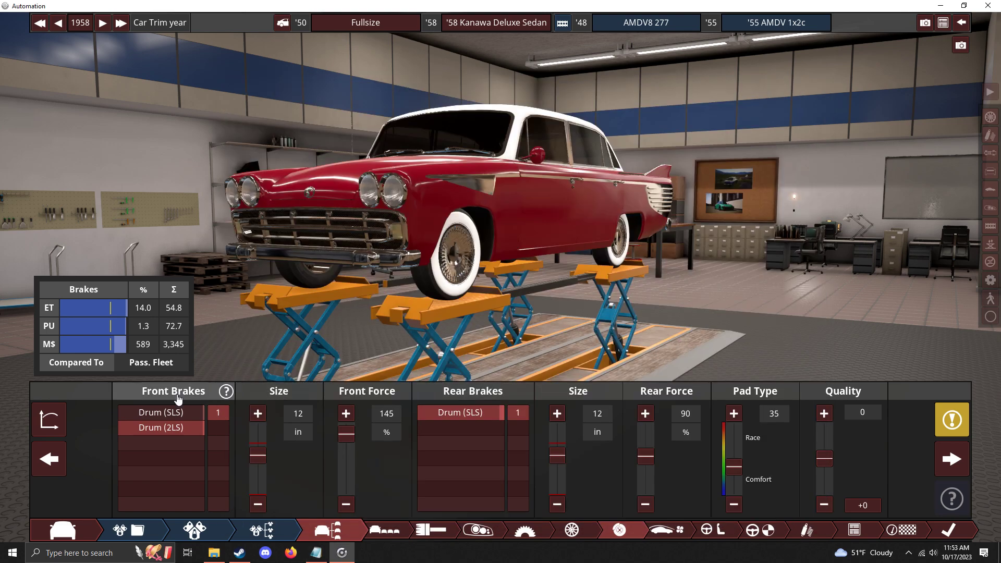
drag(748, 285, 539, 267)
click(49, 420)
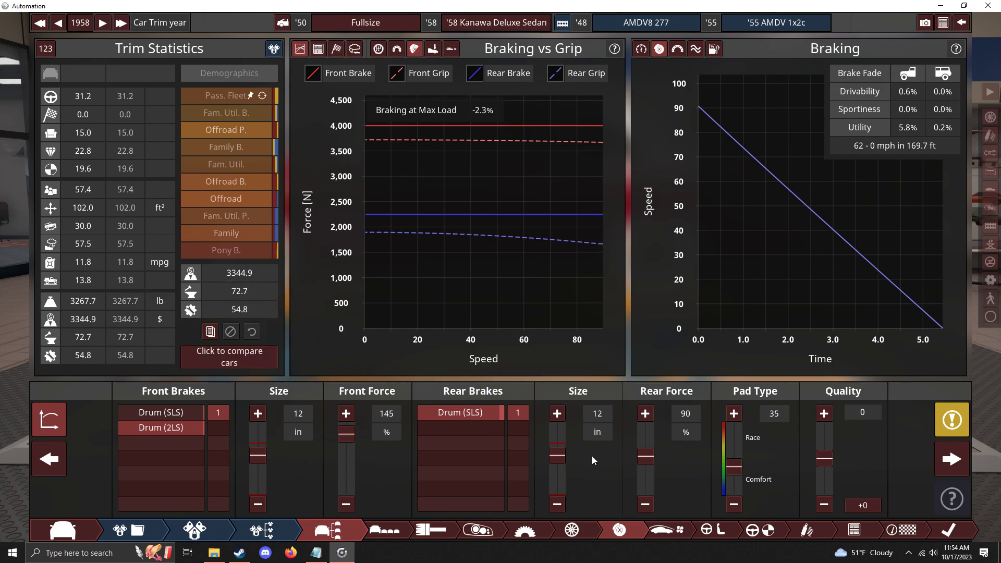
mouse_move(740, 459)
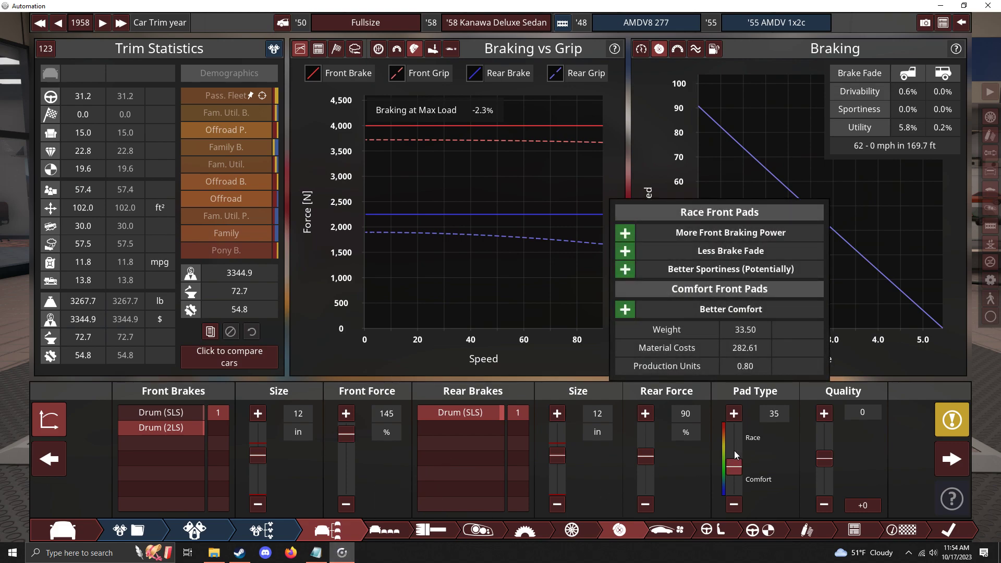
- Check the guide, then advance past Aero to the Interior page and hide the graphs
click(316, 553)
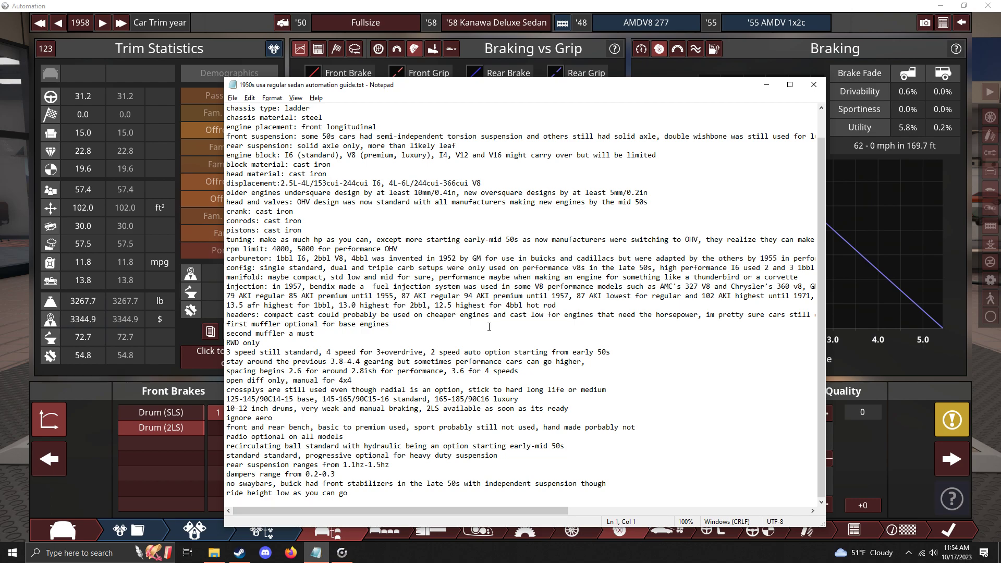
click(955, 459)
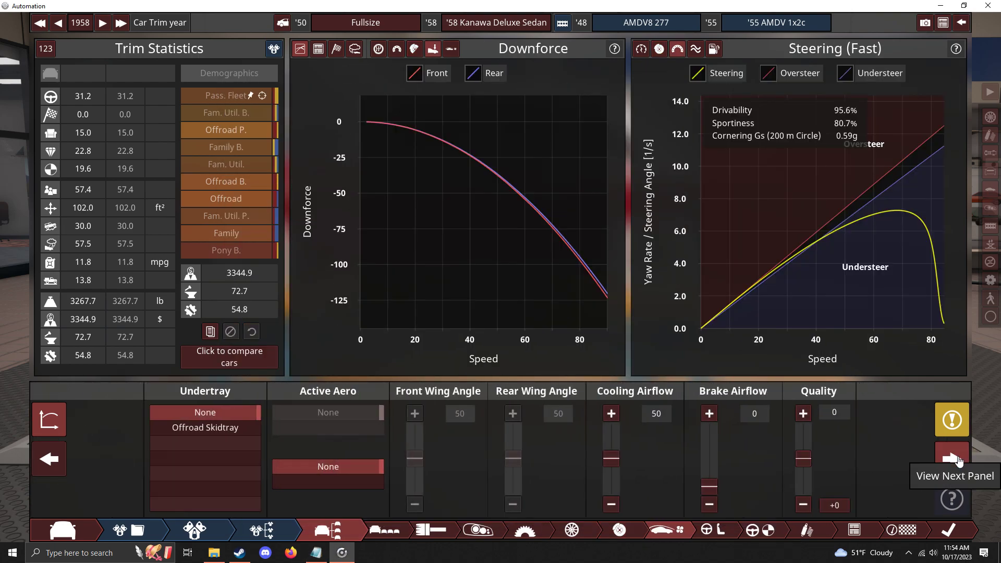
click(324, 556)
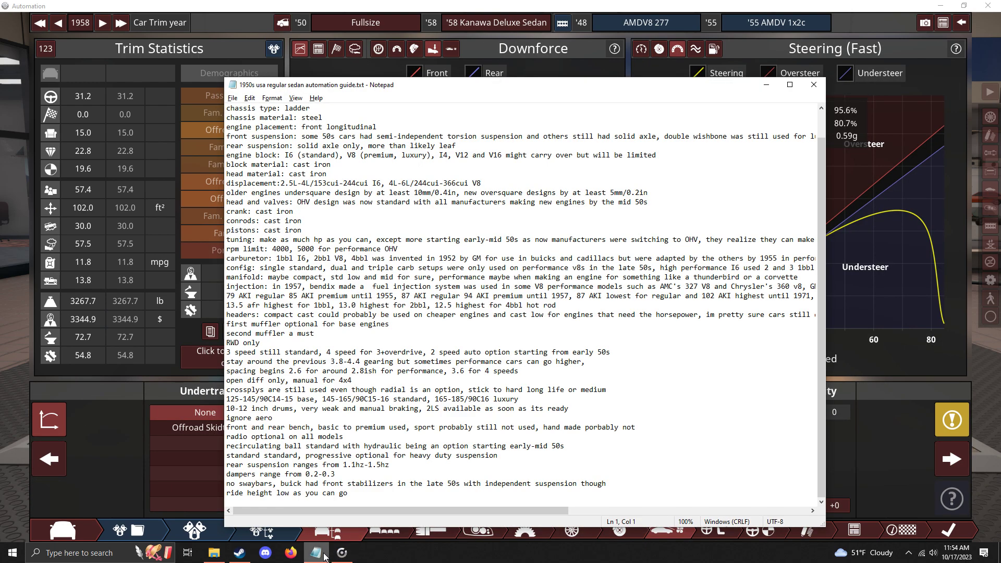
click(324, 556)
click(952, 459)
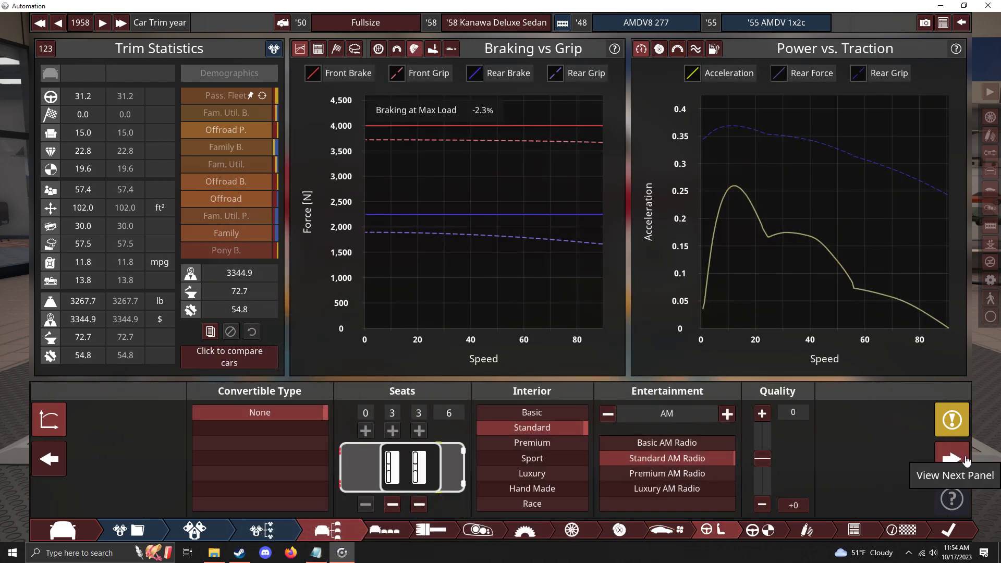
click(49, 420)
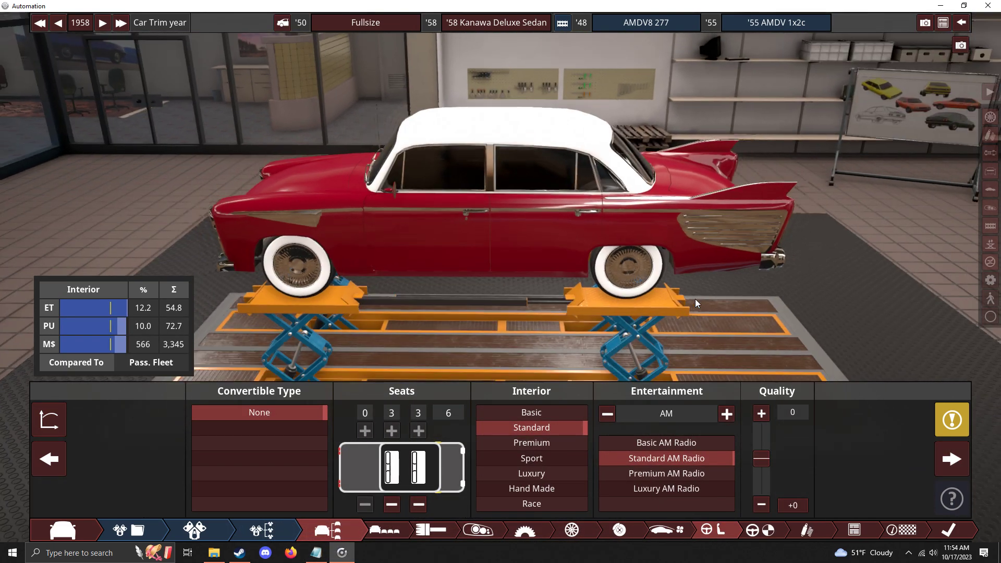
- Try a Phonograph for entertainment, then revert to Standard AM Radio with the six-seat interior
mouse_move(418, 437)
drag(501, 277, 722, 234)
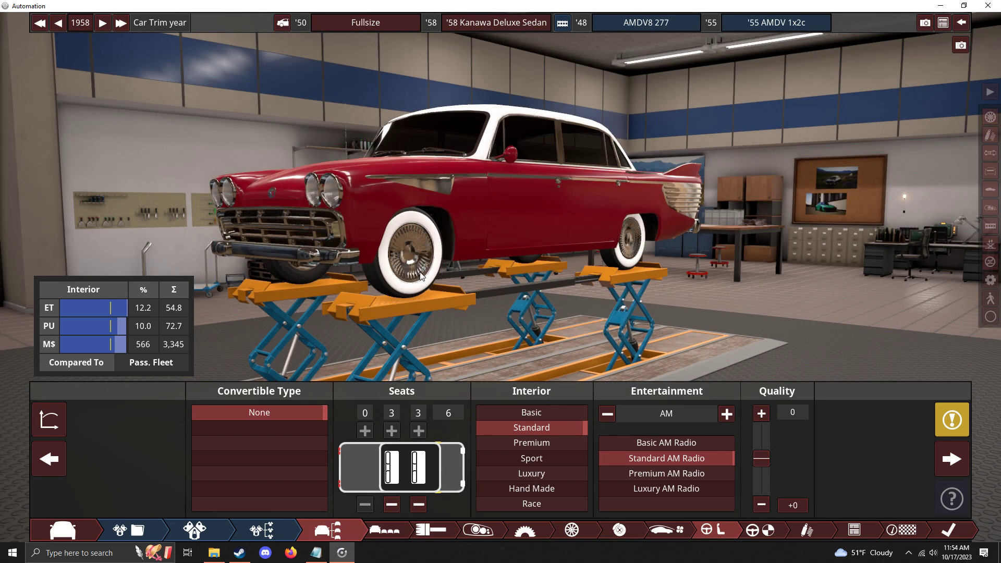
drag(685, 261, 633, 255)
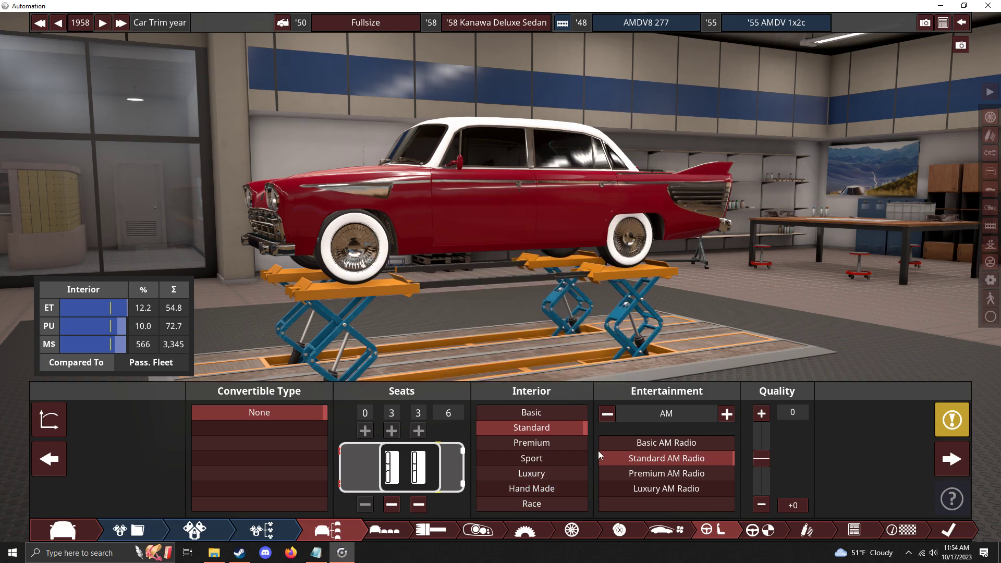
drag(865, 406, 743, 333)
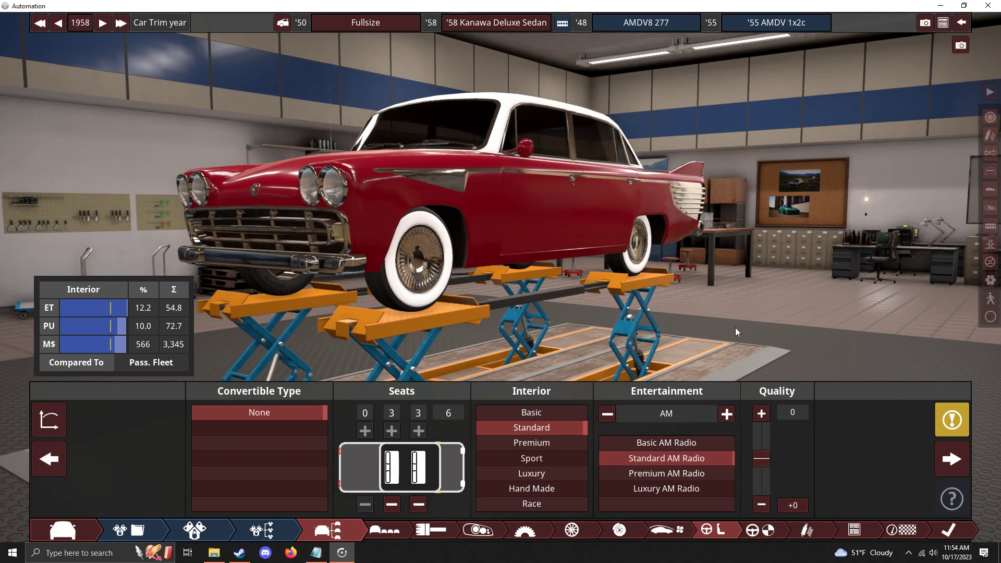
click(727, 415)
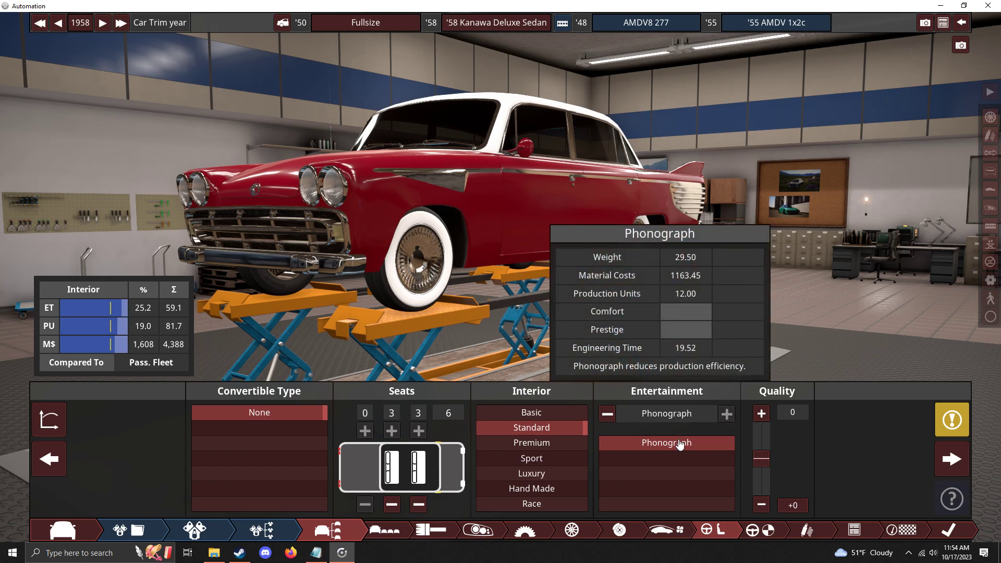
mouse_move(672, 455)
click(607, 413)
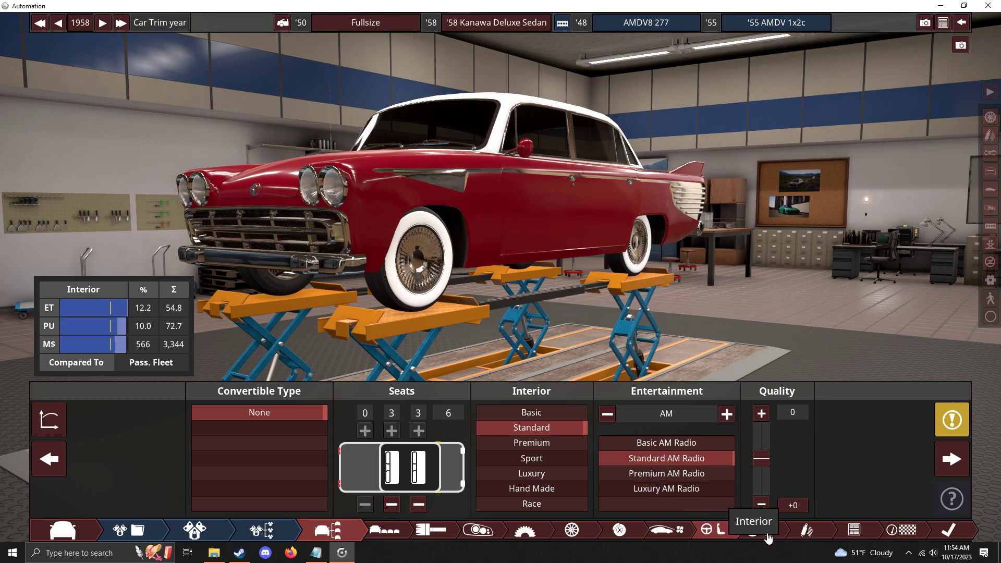
drag(855, 224, 655, 271)
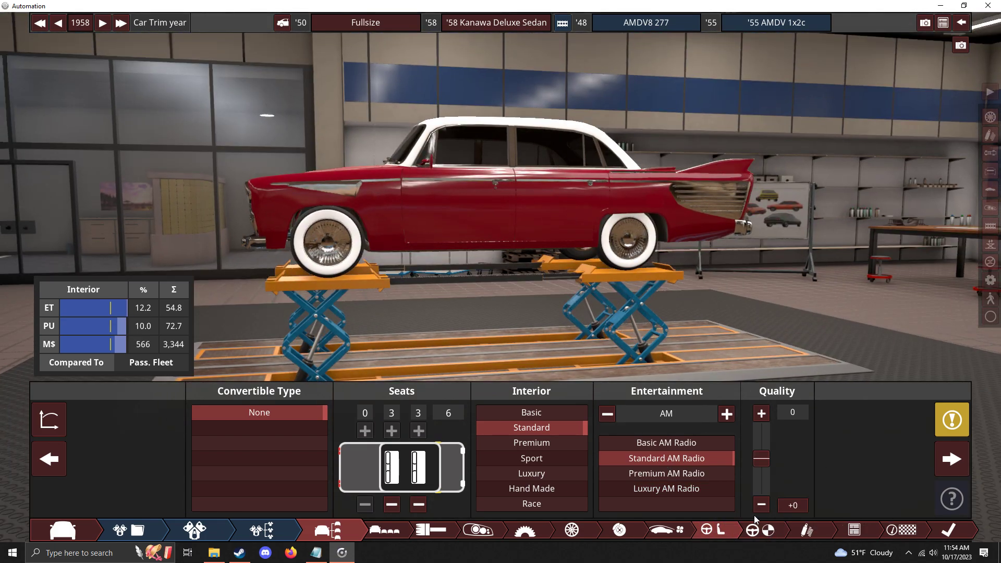
- Open Driver Aids & Safety and compare Hydraulic Ball steering and Standard 50s safety with the guide
click(760, 529)
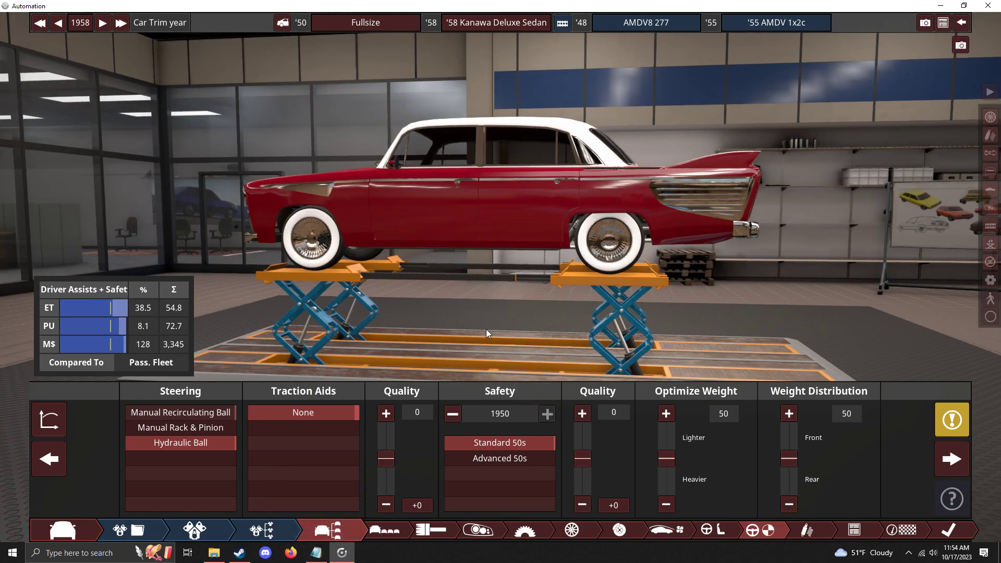
drag(349, 309, 409, 307)
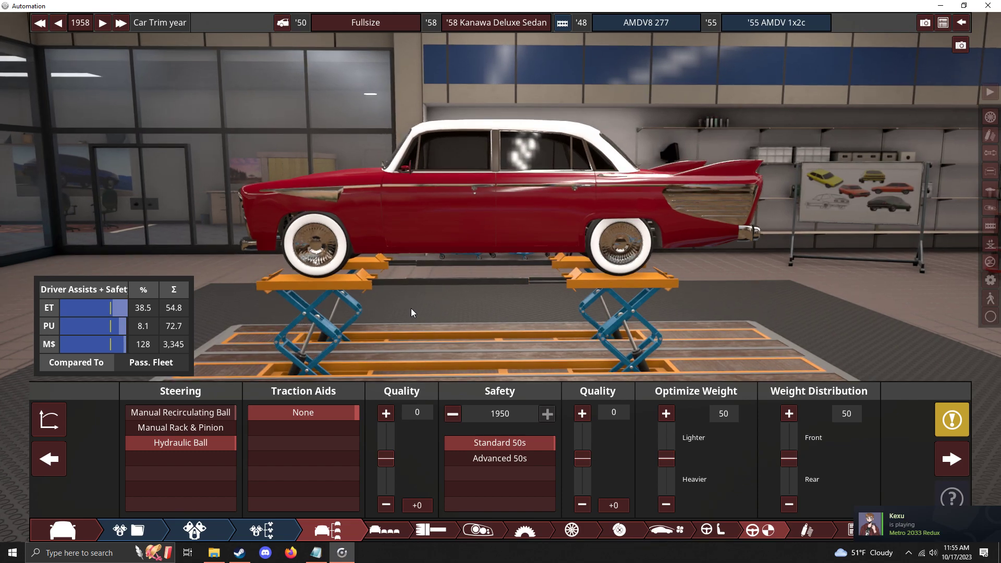
click(316, 553)
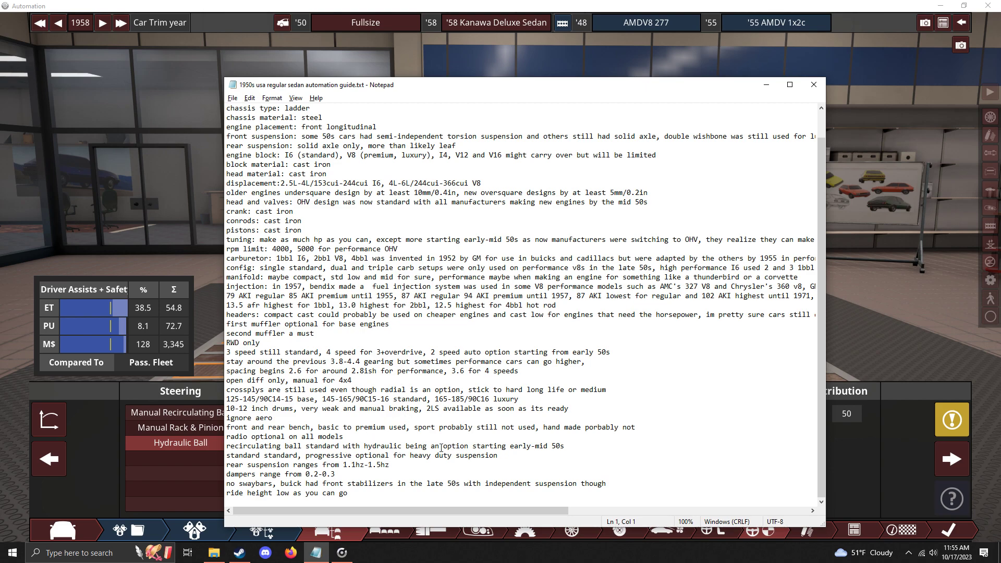
click(874, 317)
drag(874, 317, 623, 316)
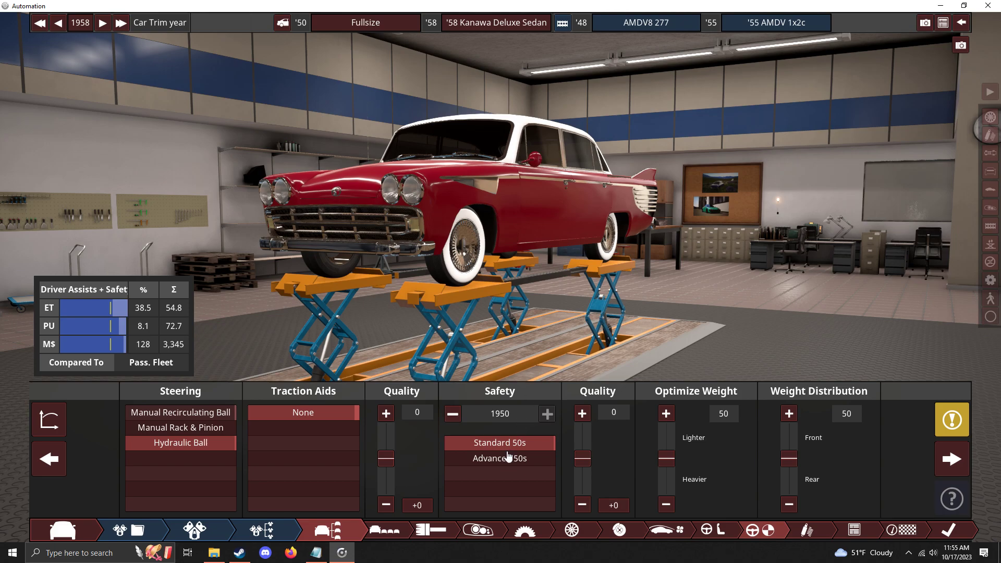
- Review the assist options, keeping no traction aids, then move on to the suspension settings
mouse_move(511, 447)
mouse_move(520, 401)
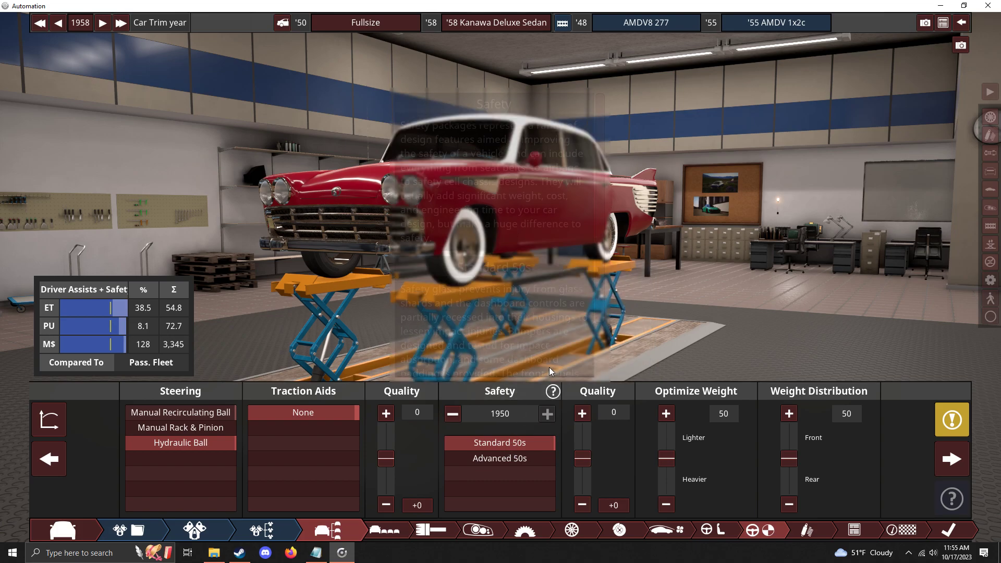
scroll(547, 349, down, 3)
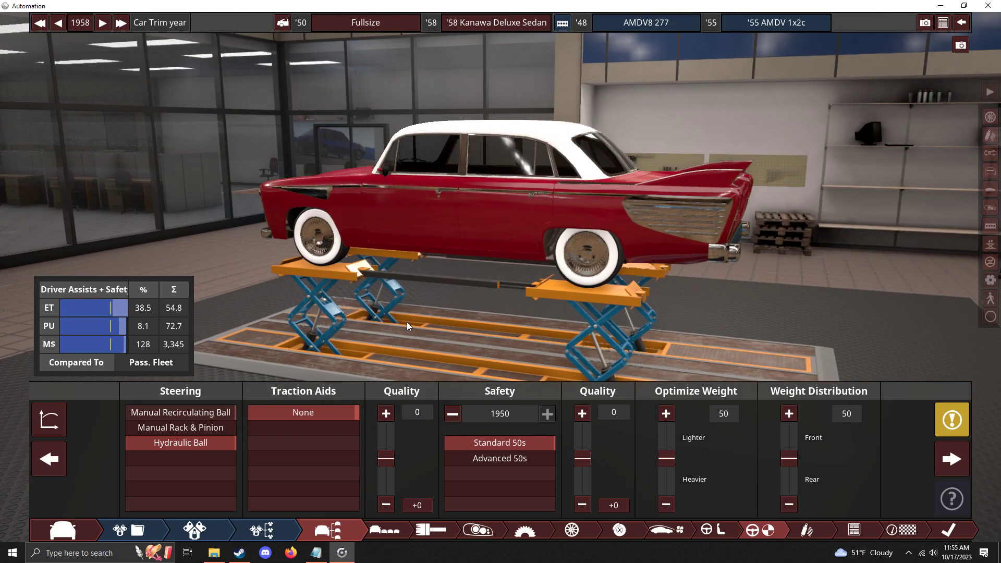
drag(406, 322, 595, 280)
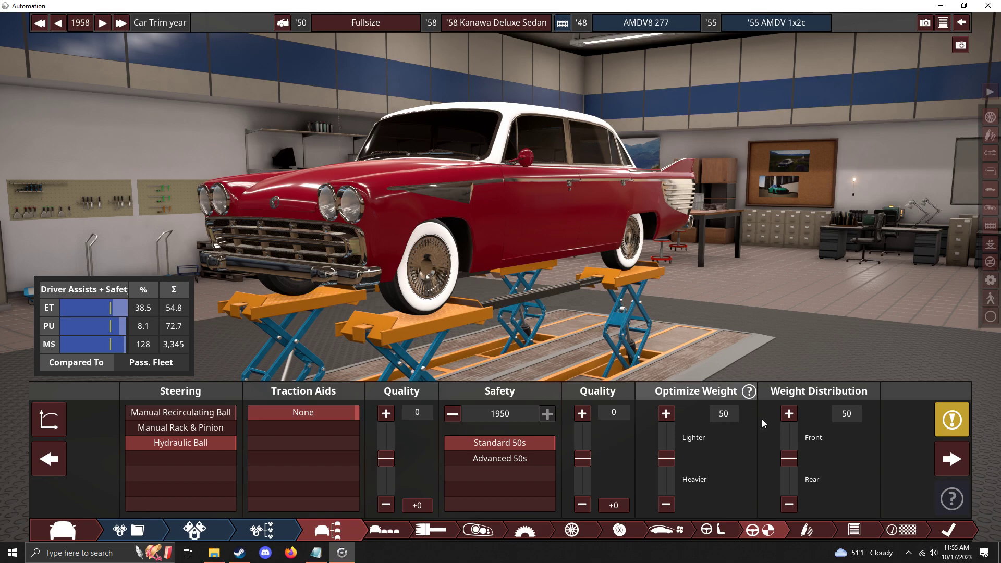
click(824, 530)
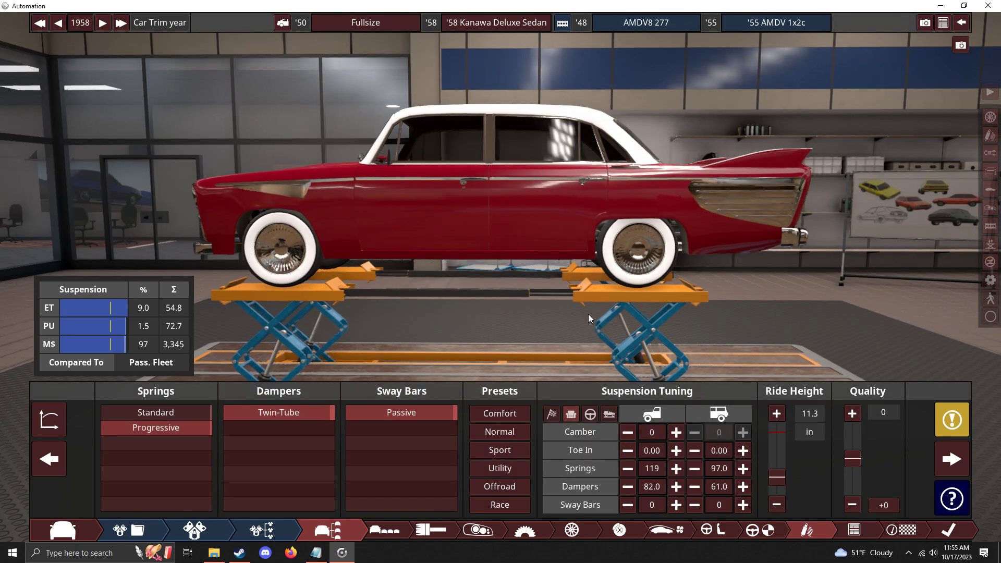
- Compare the suspension with the guide and read the Springs help on spring types
drag(588, 314, 760, 295)
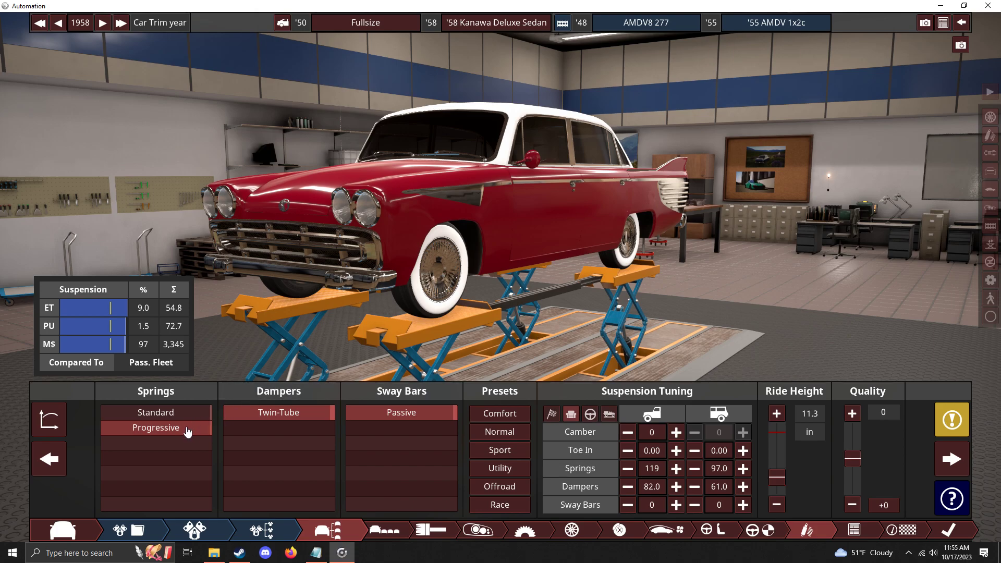
mouse_move(188, 432)
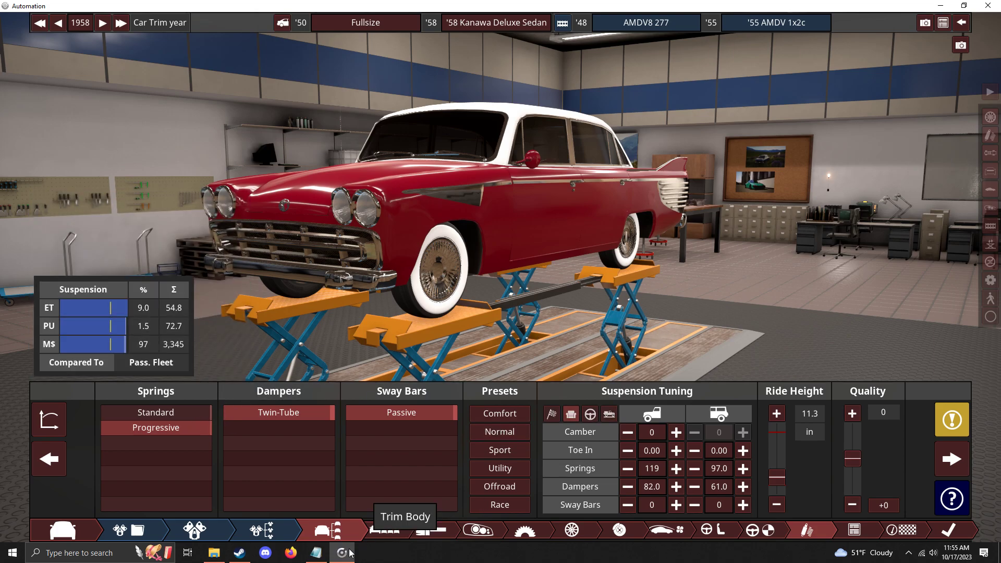
click(315, 553)
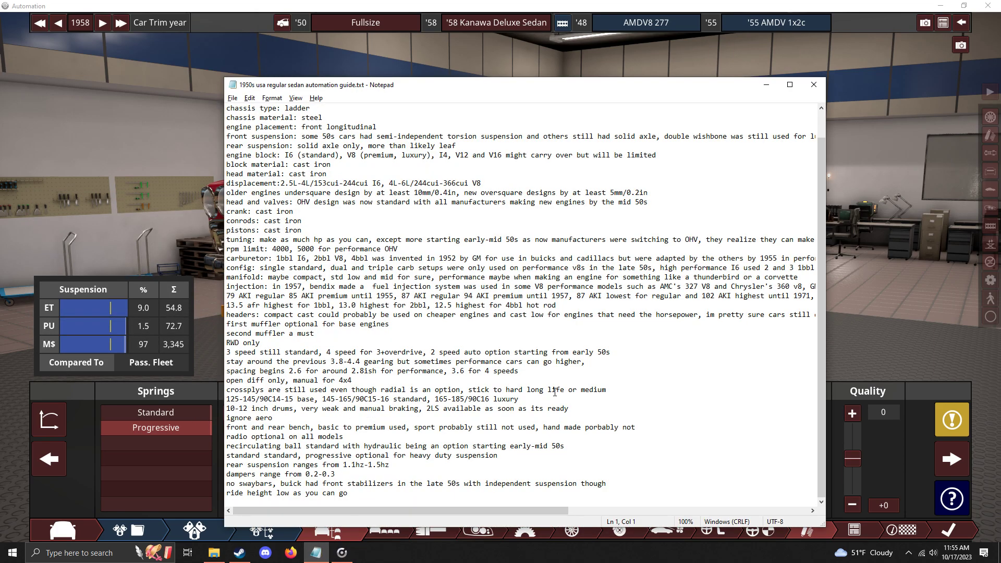
click(863, 264)
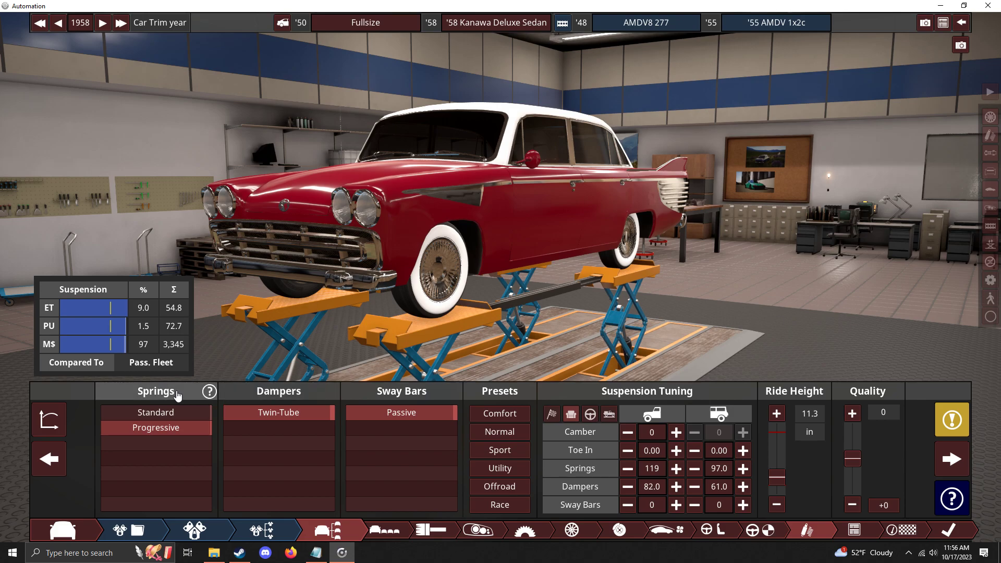
click(209, 391)
scroll(184, 327, down, 5)
scroll(184, 327, down, 2)
scroll(194, 323, up, 3)
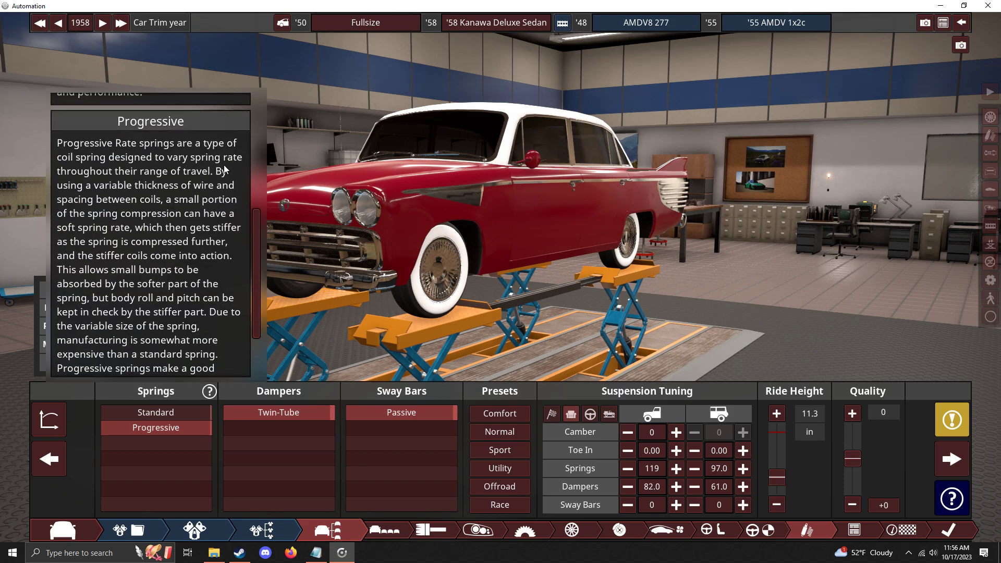
click(633, 258)
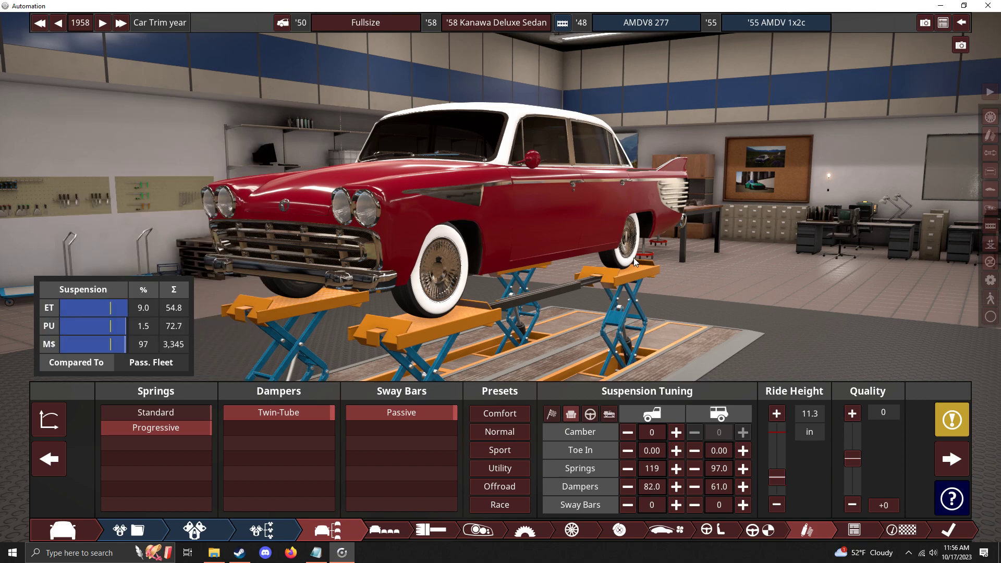
- Recheck the guide and inspect the underbody, keeping Progressive springs, Twin-Tube dampers and 11.3 in ride height
drag(924, 292, 530, 315)
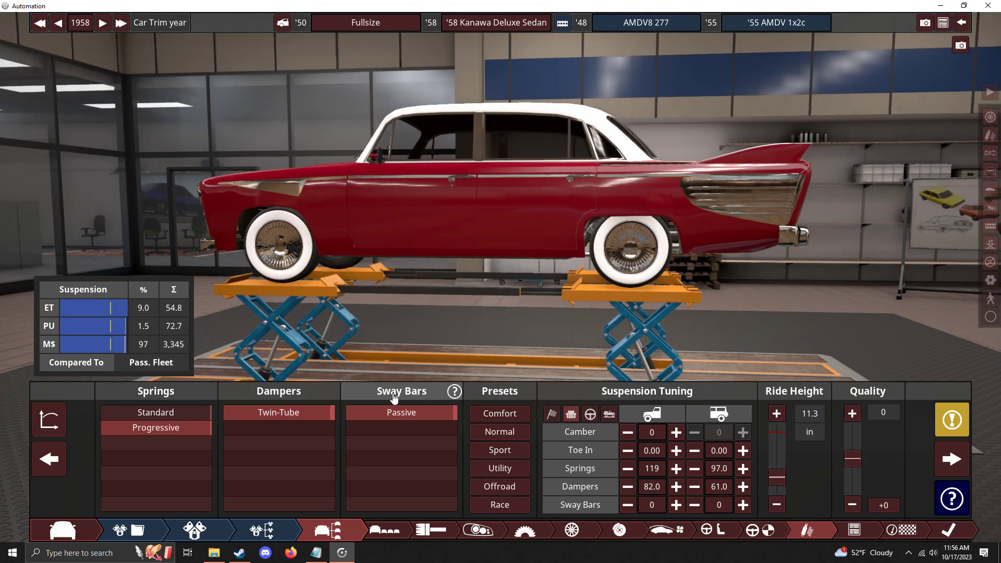
drag(724, 321, 235, 323)
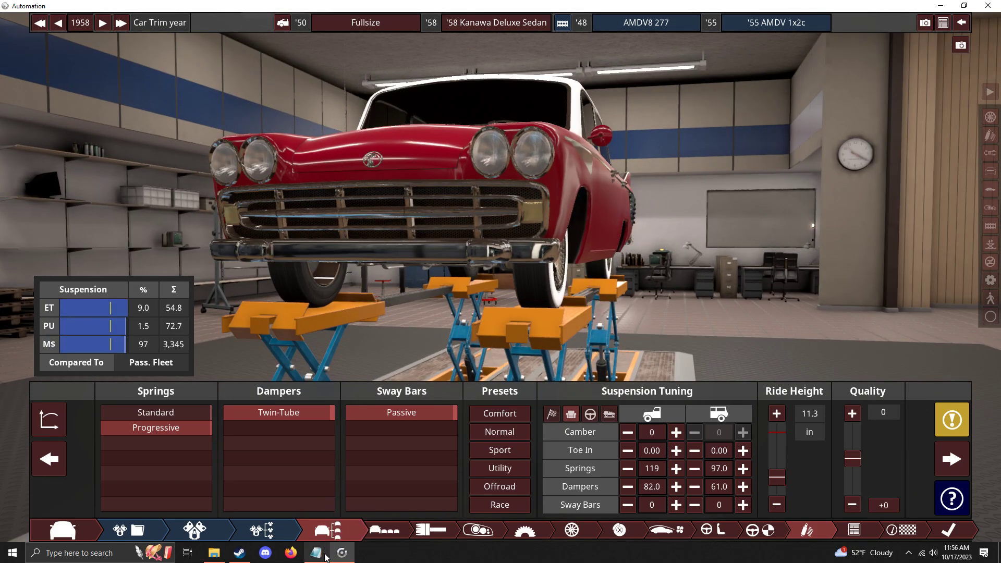
click(316, 552)
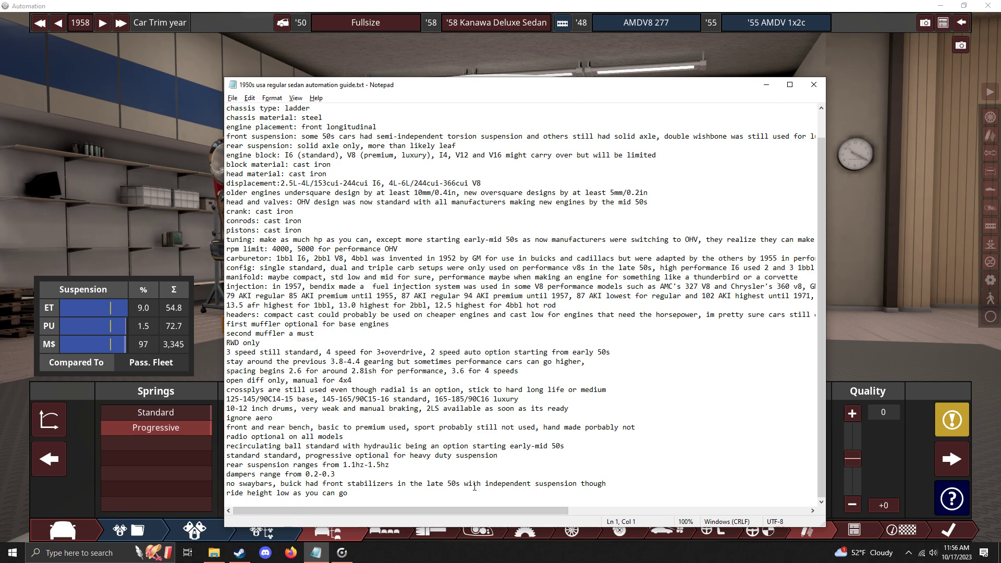
click(870, 278)
drag(369, 339, 469, 266)
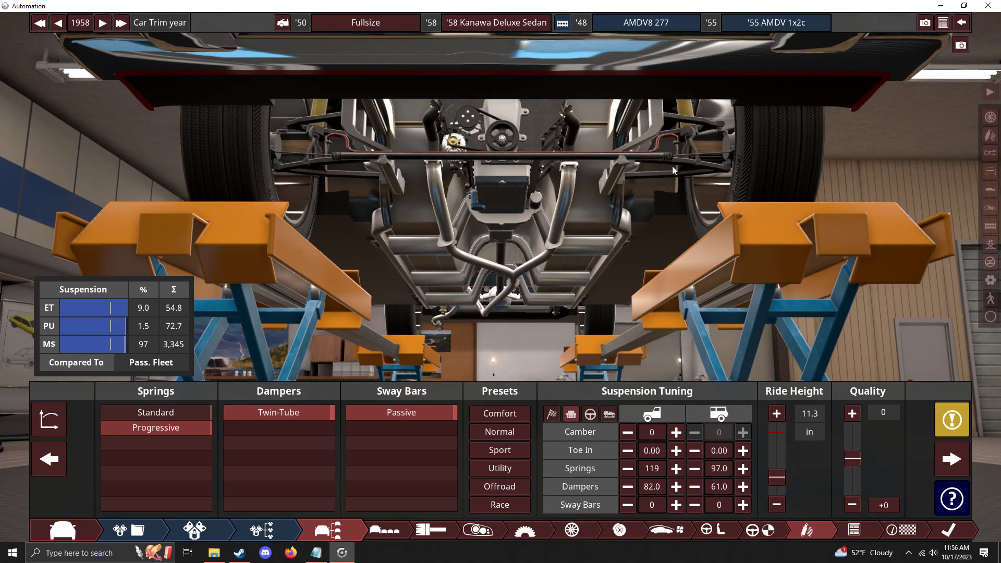
drag(634, 226, 719, 217)
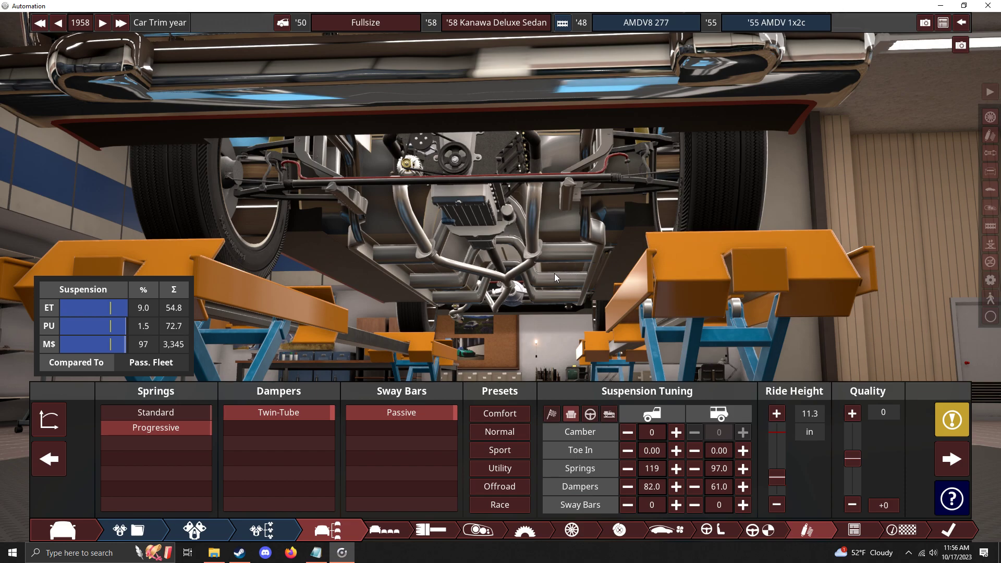
mouse_move(555, 273)
mouse_down()
mouse_move(636, 246)
mouse_move(541, 300)
mouse_move(496, 368)
mouse_move(557, 293)
mouse_up()
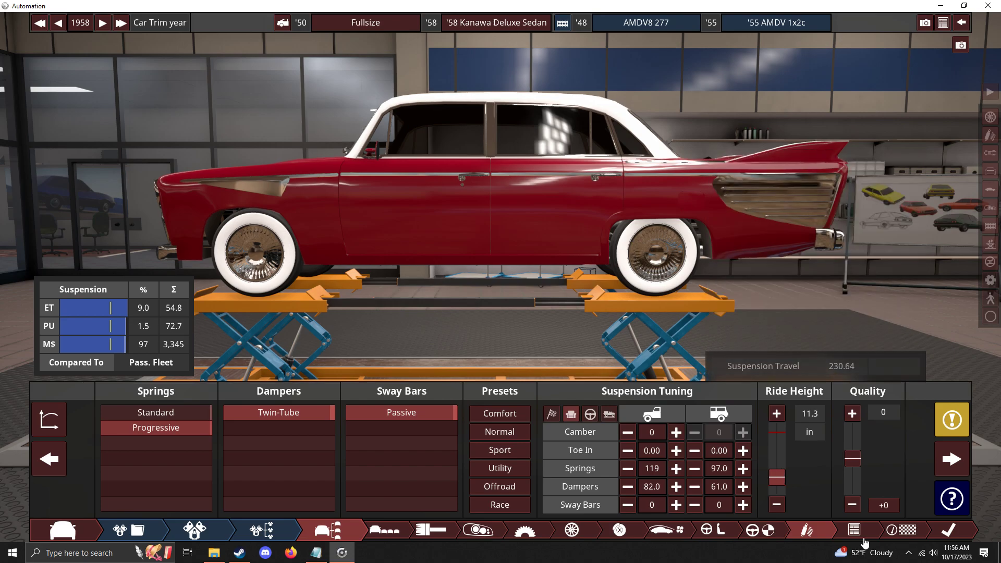
- Review the '58 Kanawa Deluxe Sedan's statistics, testing and summary: 3268 lb, 121.1 hp, 14.32% economy
click(860, 533)
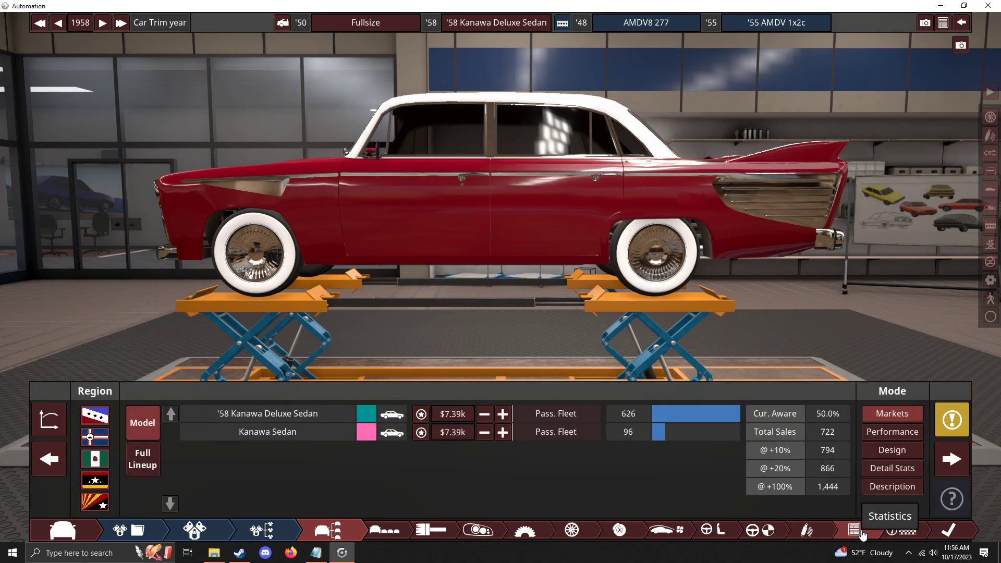
click(909, 537)
click(947, 532)
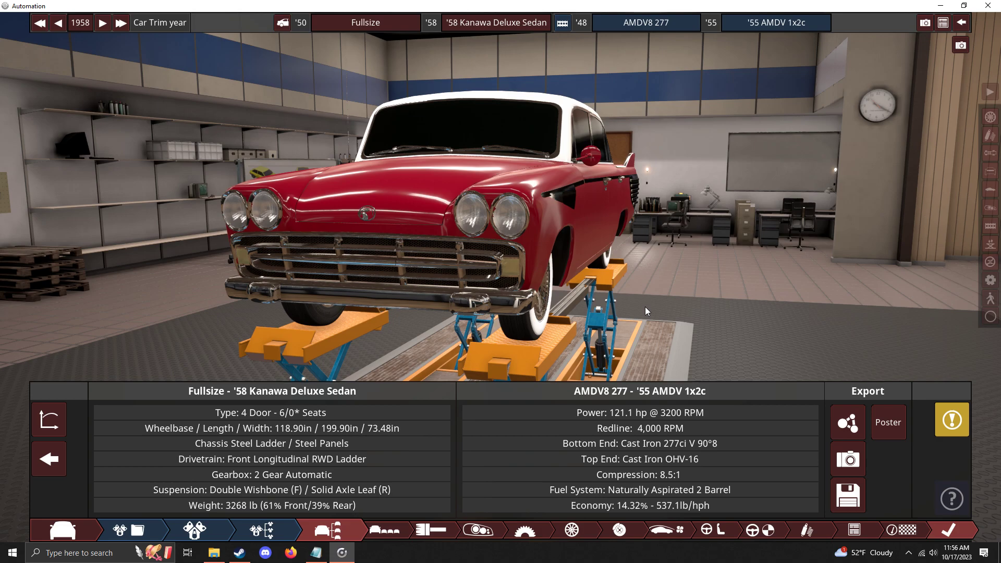
drag(645, 306, 721, 283)
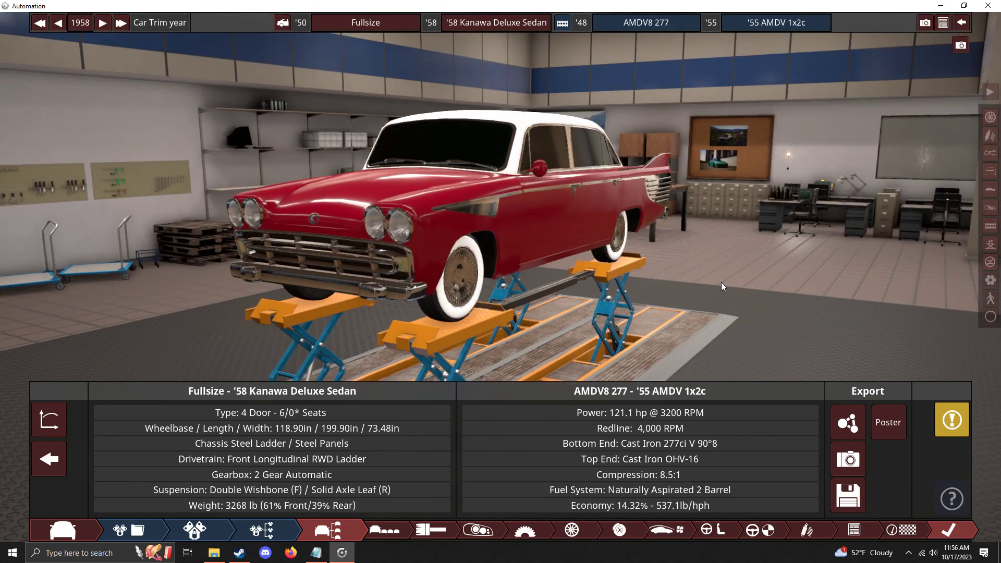
- Leave the designer and open the 1950 Kanawa Sedan from the Car Manager
click(962, 23)
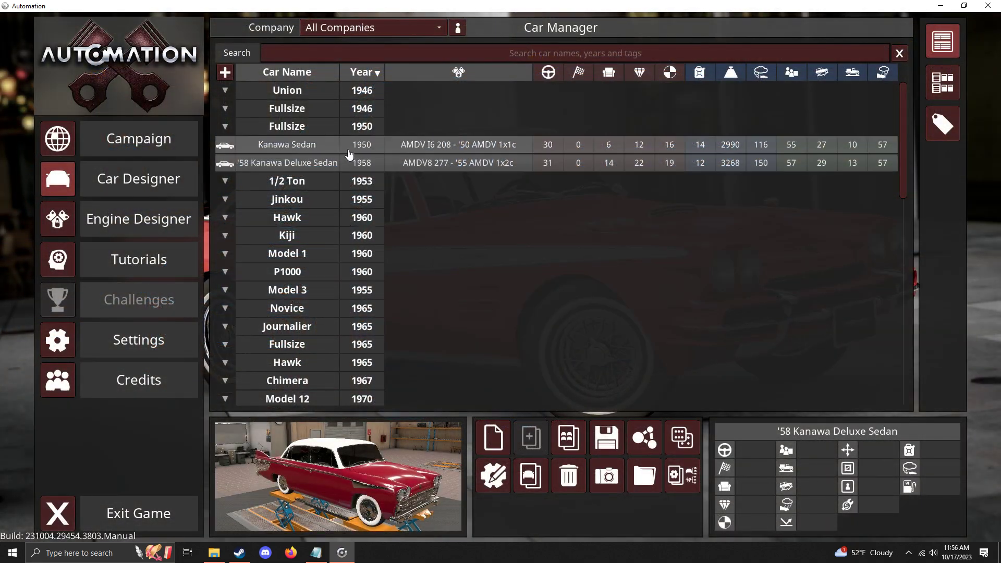
click(345, 148)
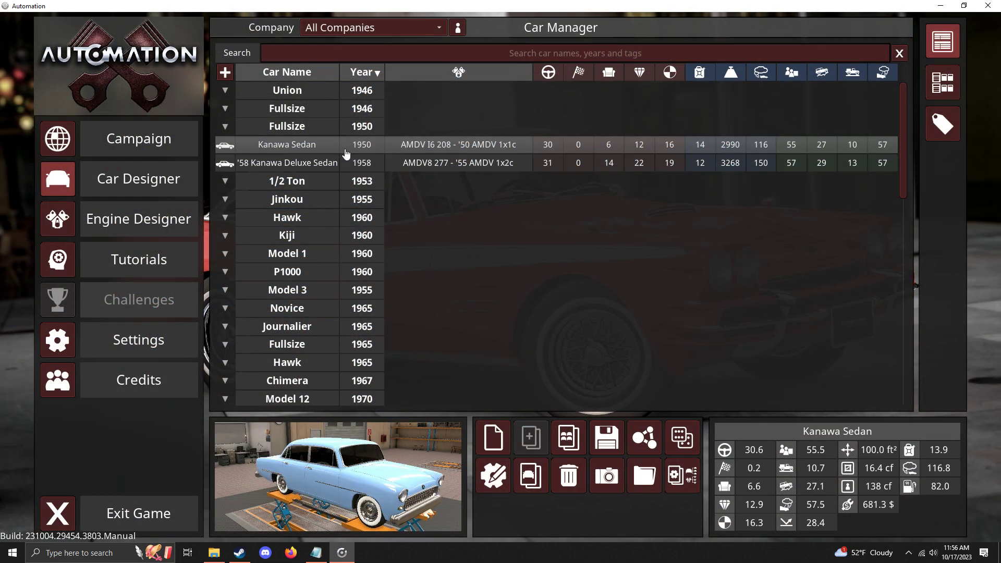
double_click(345, 149)
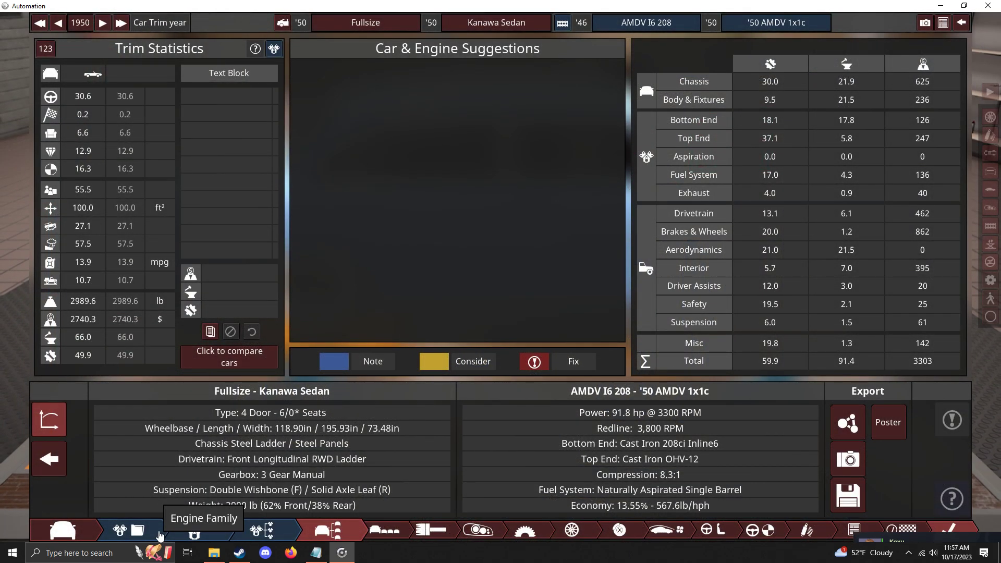
- Review the inline-six's engine pages through fuel to exhaust: Compact Cast headers, single 1.25 in exhaust
click(130, 530)
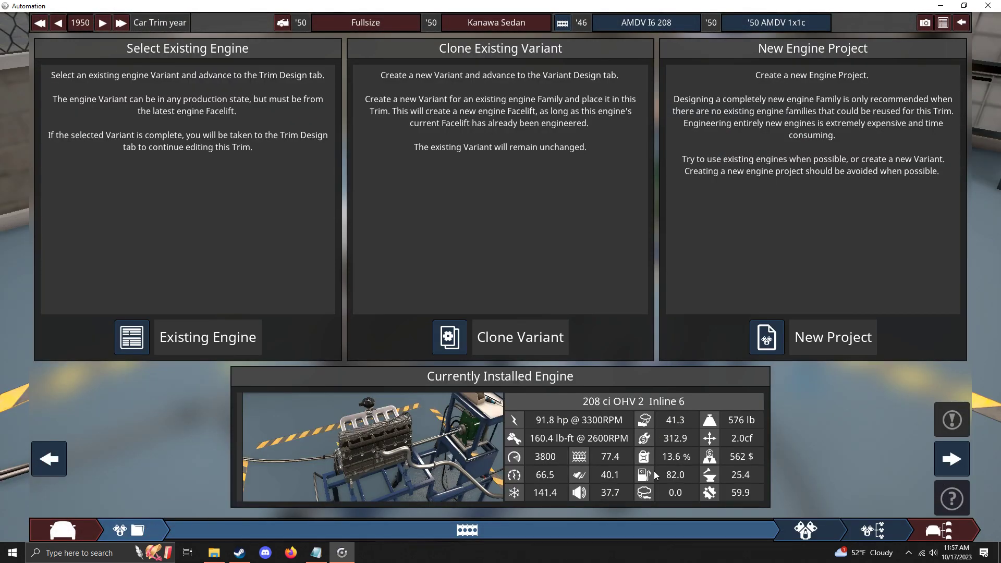
click(952, 459)
click(952, 458)
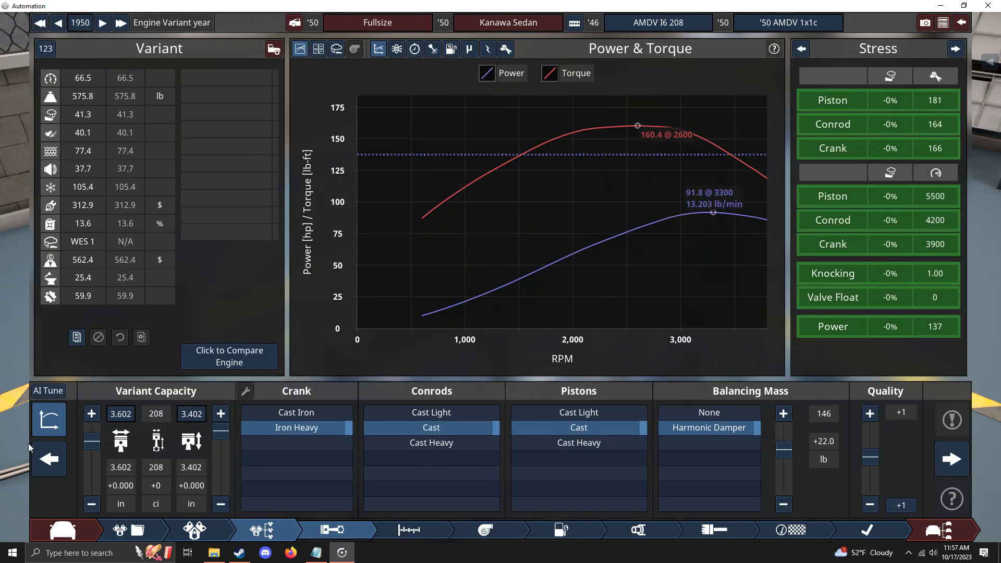
click(49, 420)
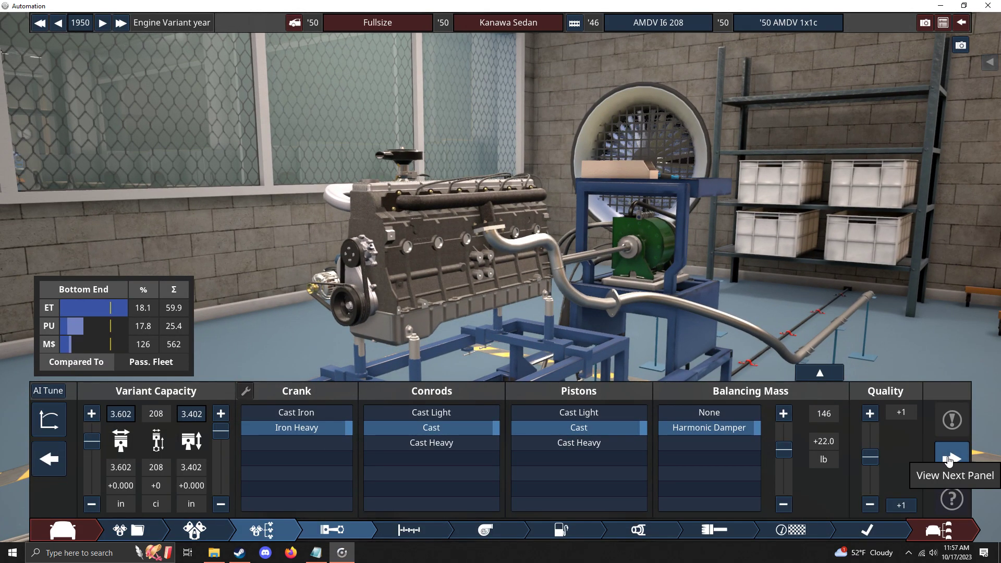
click(949, 461)
click(558, 530)
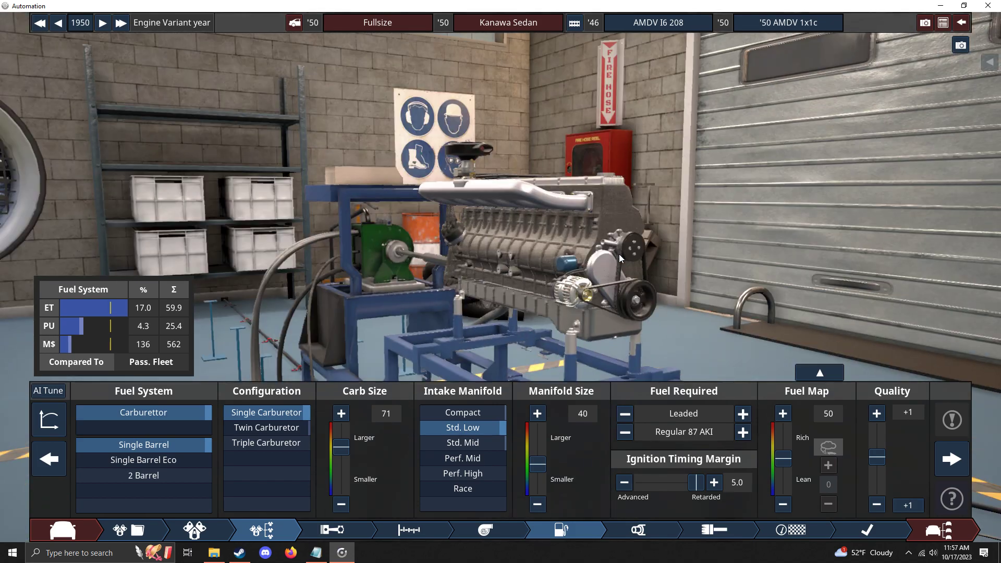
drag(542, 357, 650, 308)
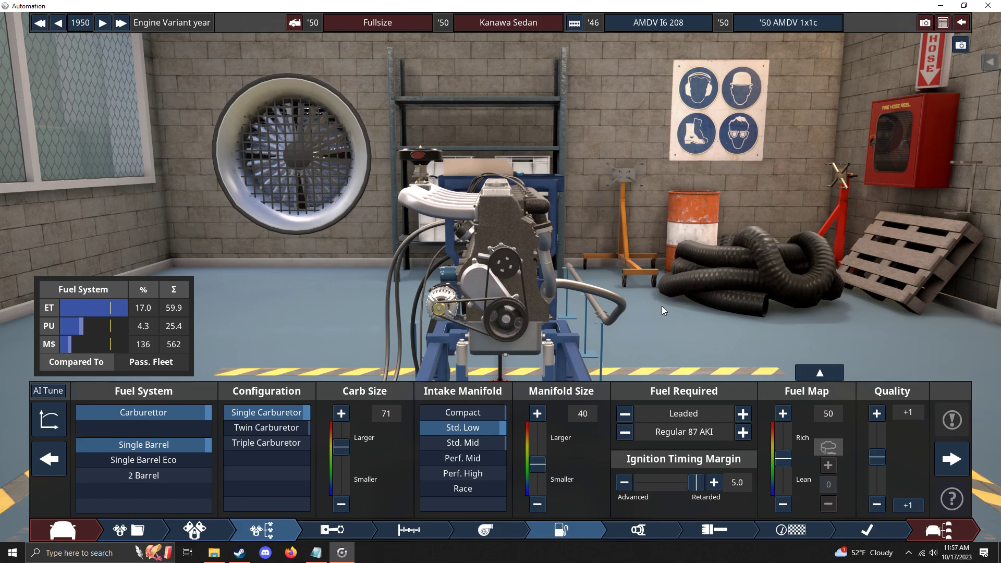
click(633, 539)
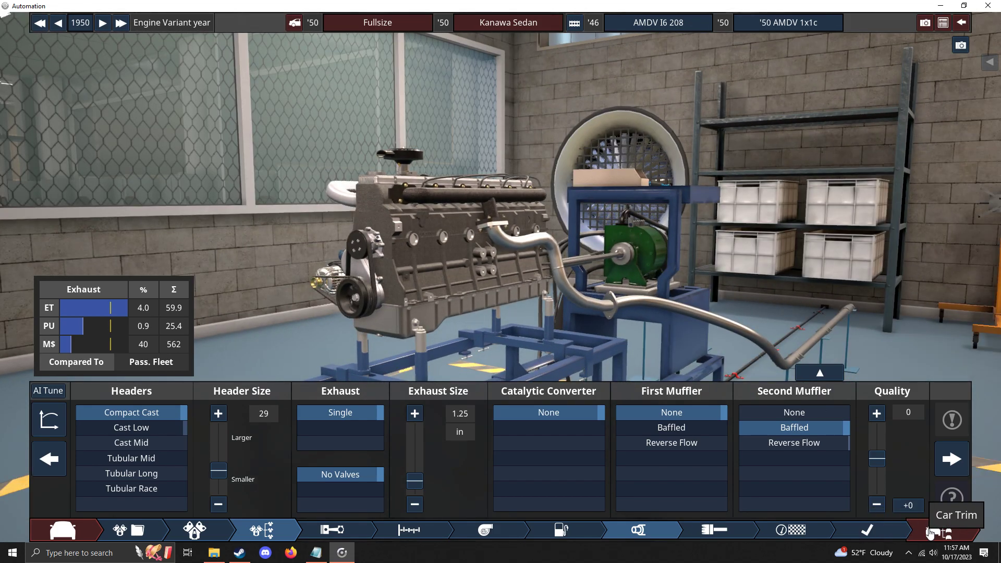
- Inspect the 1950 sedan's drivetrain gearing, showing gears as ratios instead of speeds
click(942, 530)
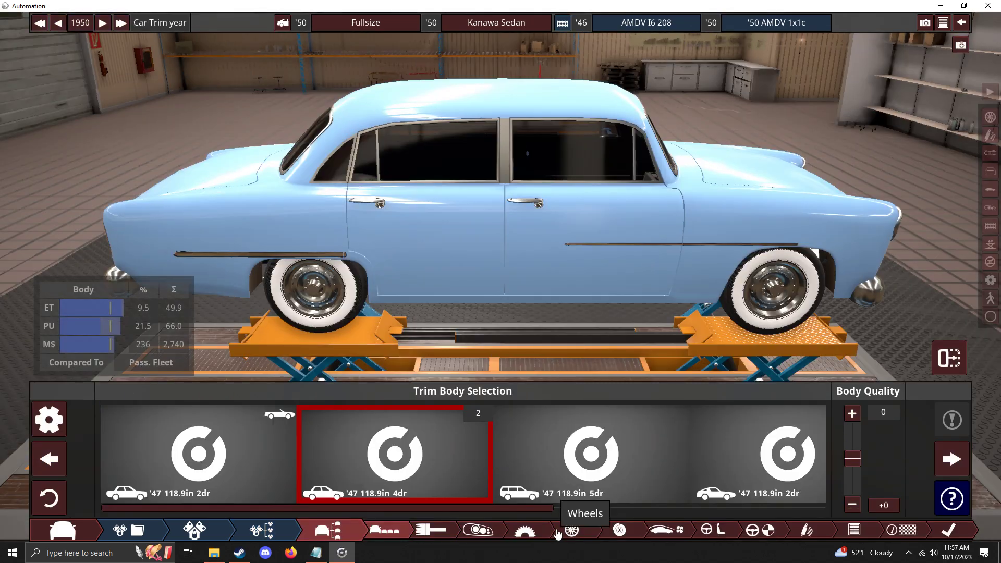
click(526, 531)
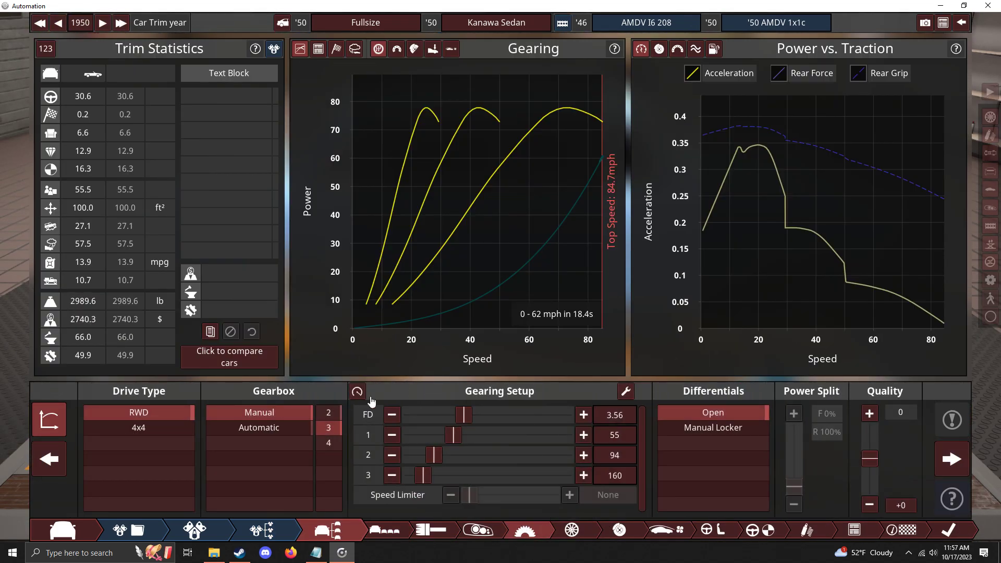
click(626, 392)
click(629, 394)
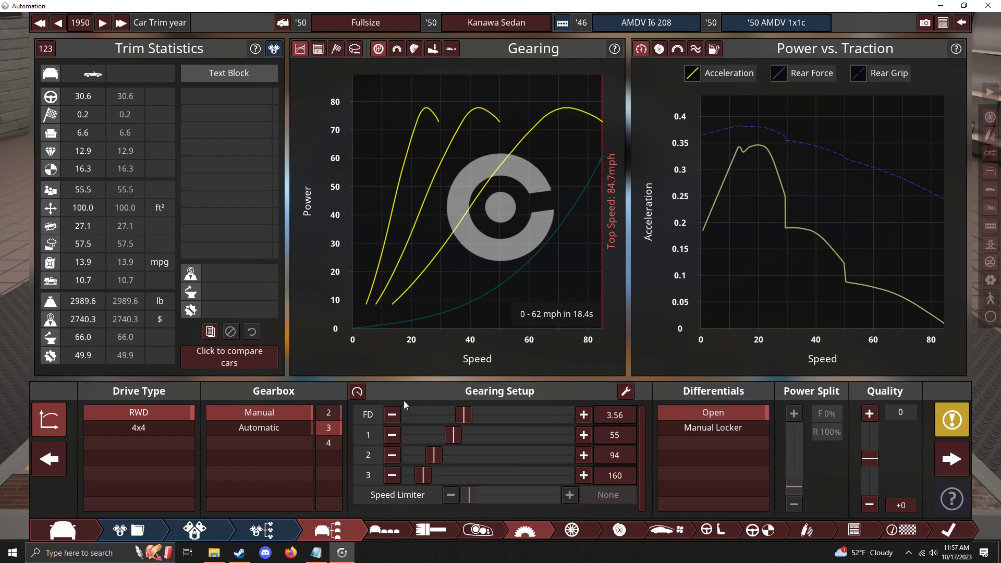
click(358, 392)
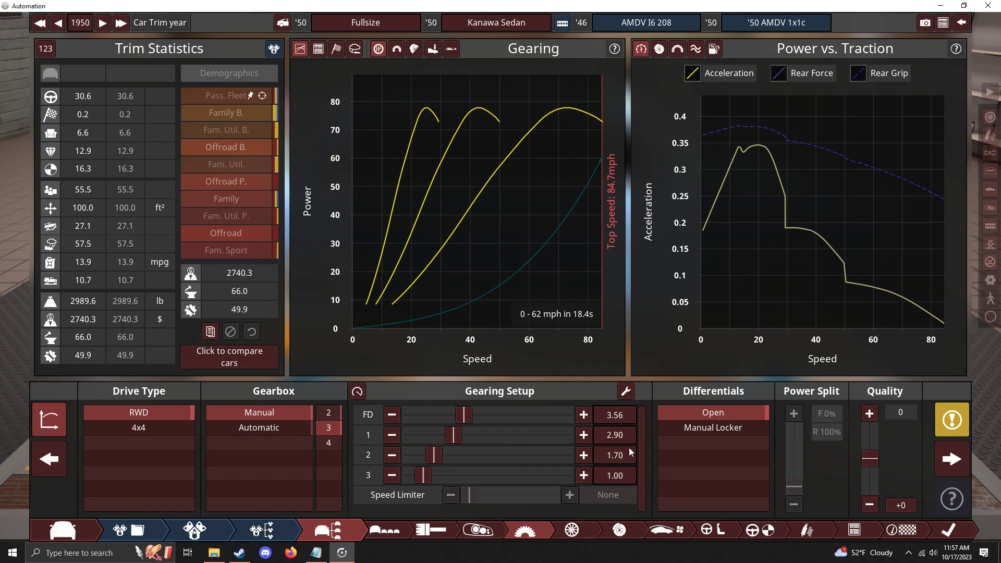
- Look over the wheels, brakes, aerodynamics and interior settings
click(561, 525)
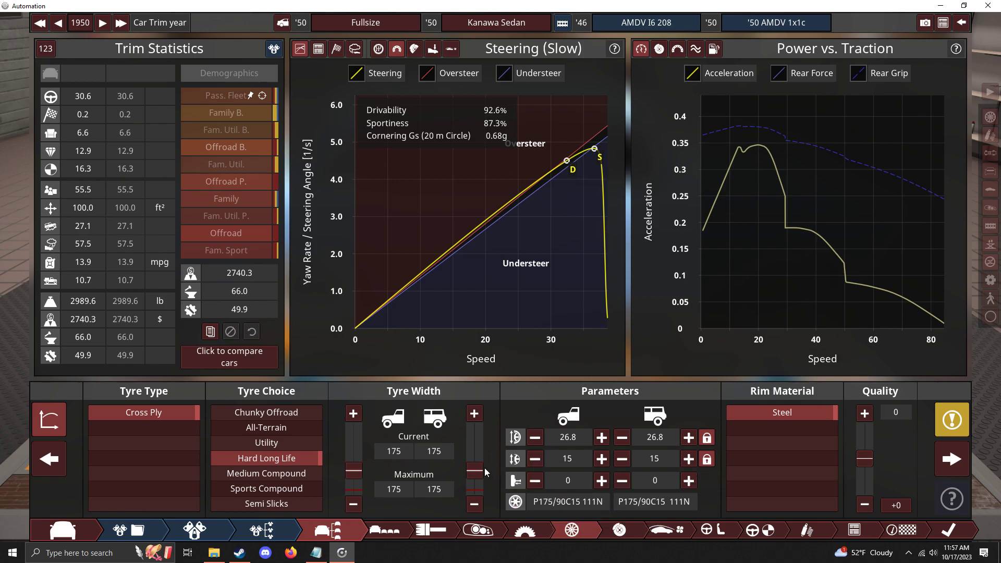
click(49, 420)
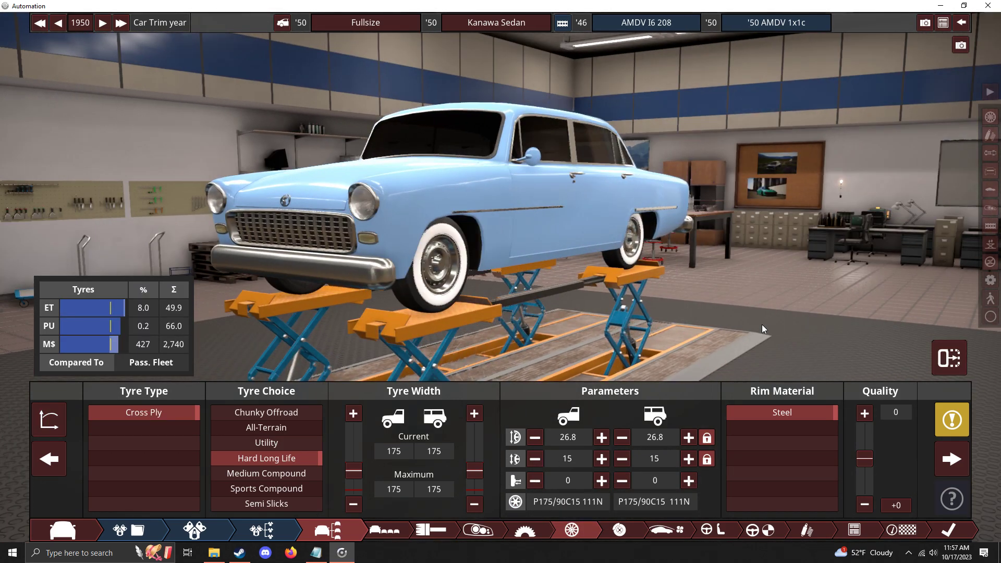
click(49, 419)
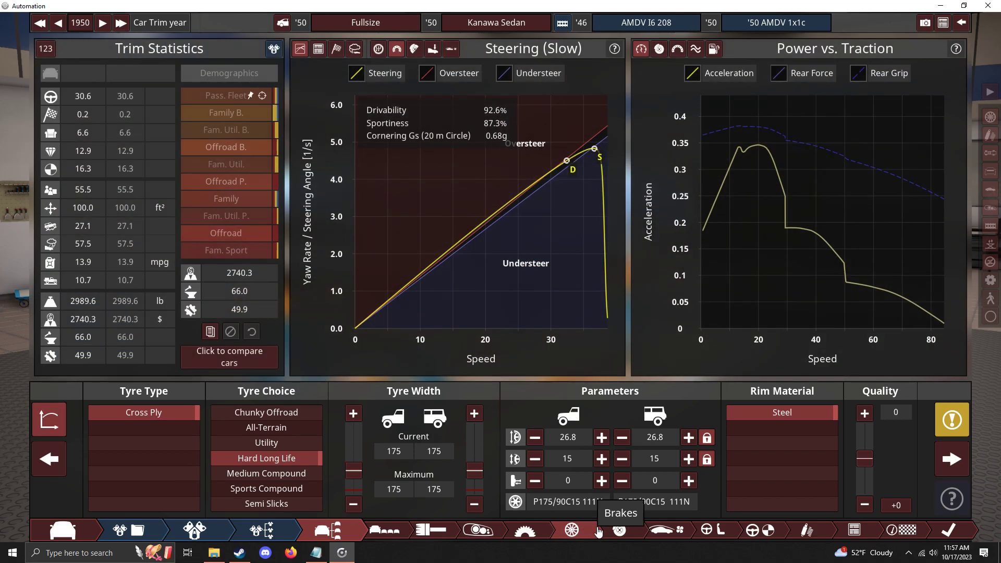
click(602, 531)
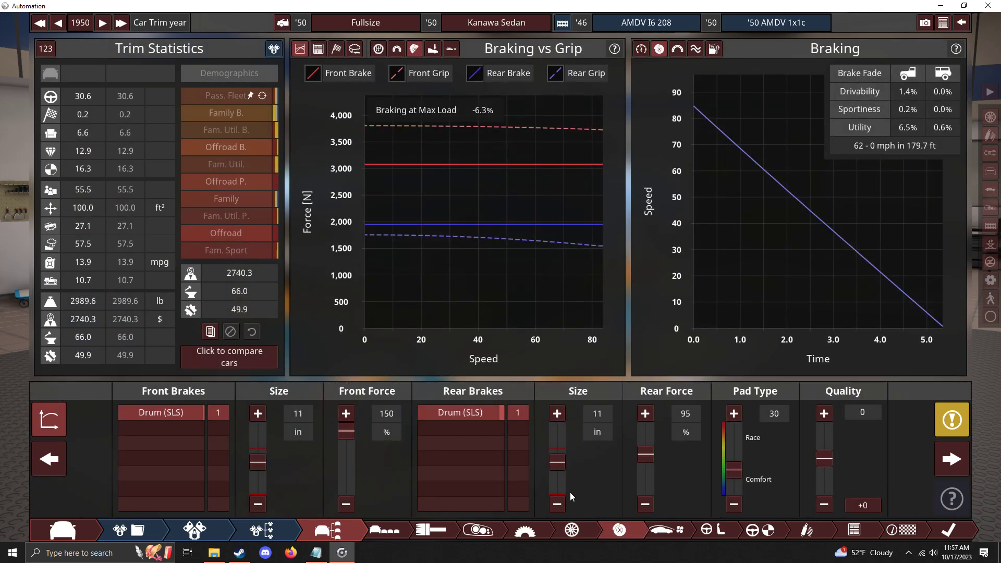
click(670, 532)
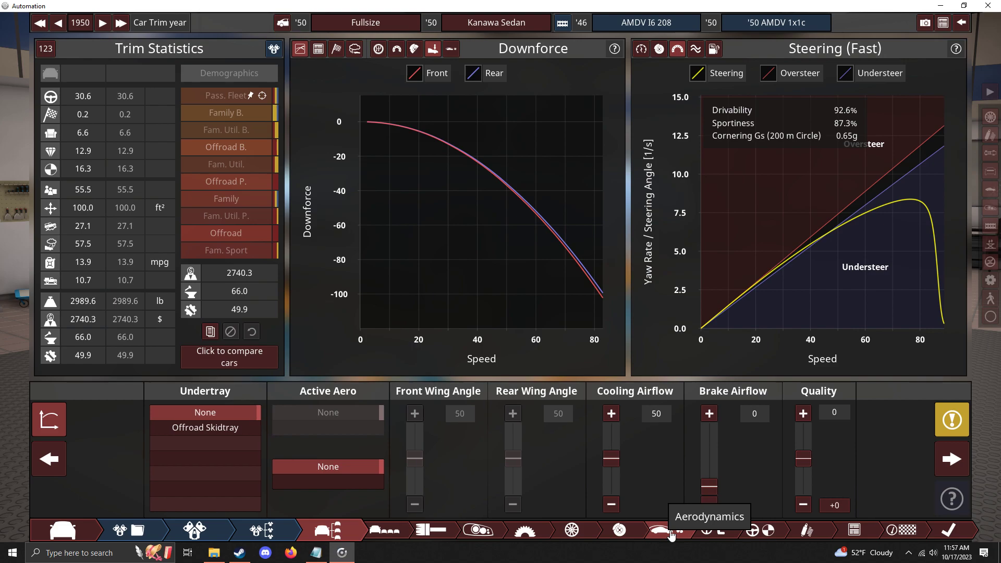
click(717, 531)
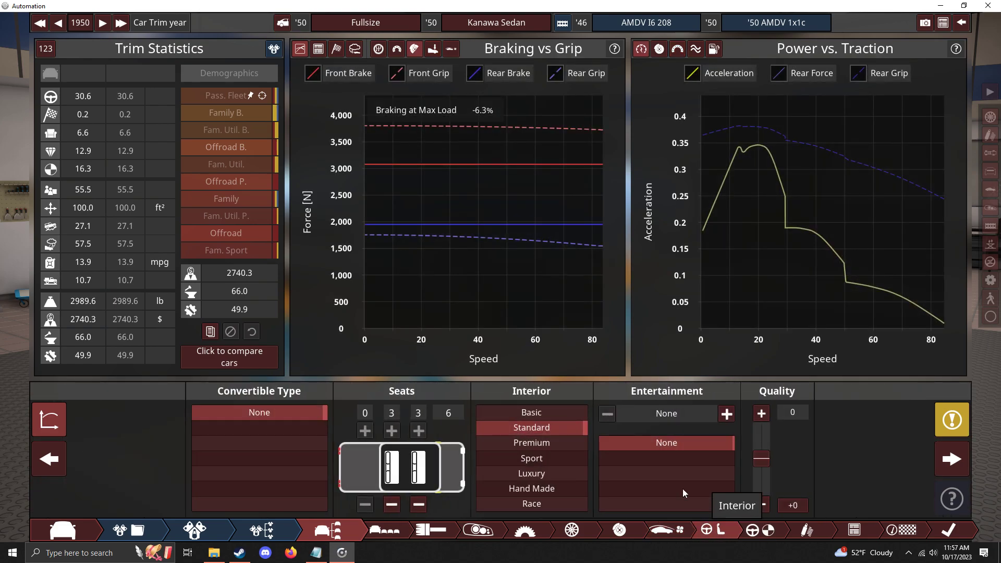
- Check safety, suspension, statistics and summary, then return to the Car Manager
click(765, 532)
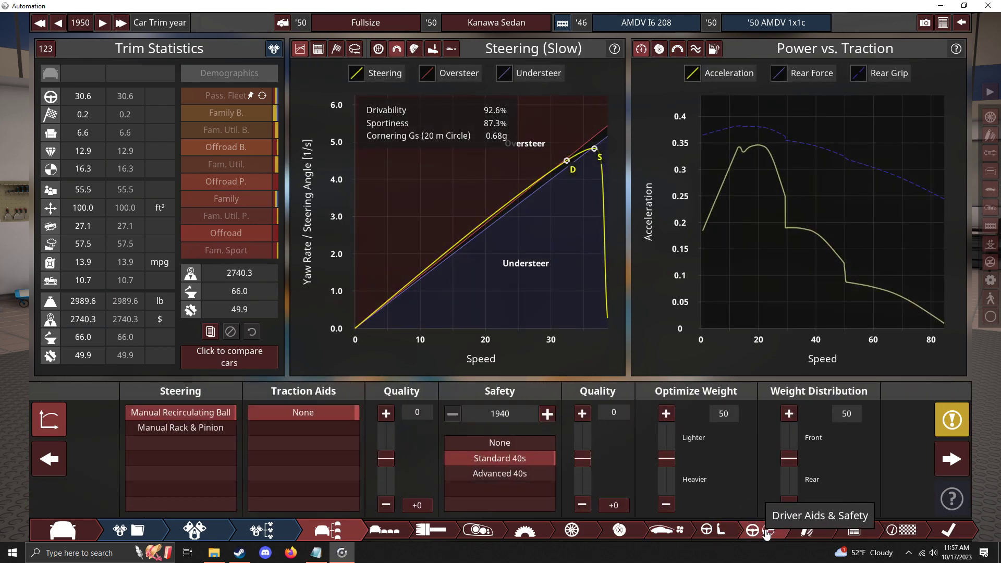
click(809, 531)
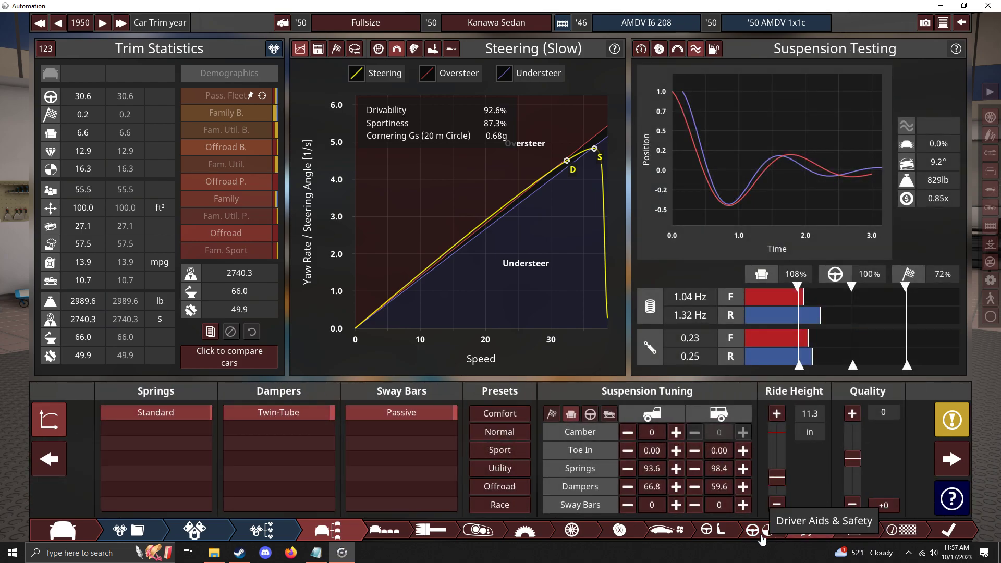
click(867, 536)
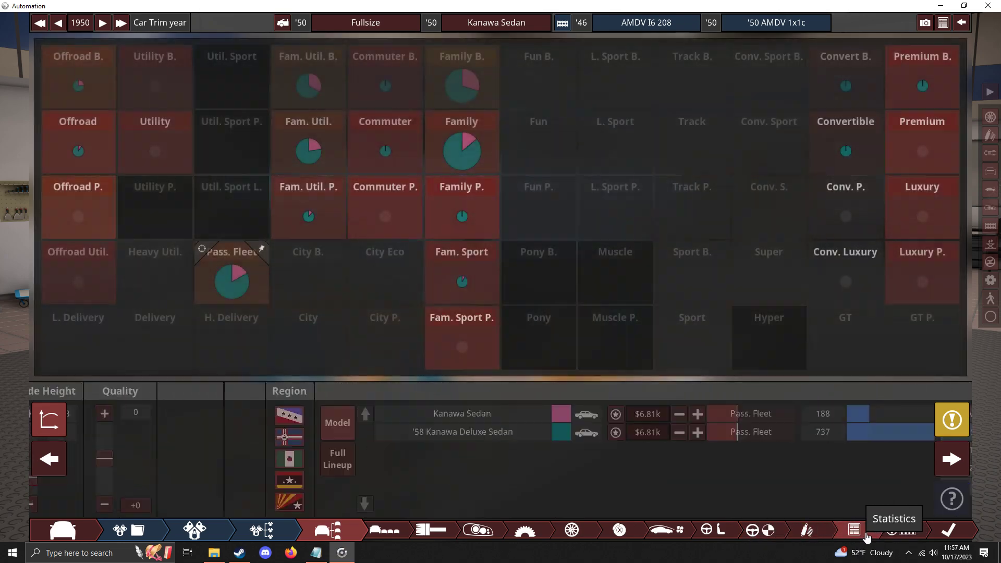
click(908, 529)
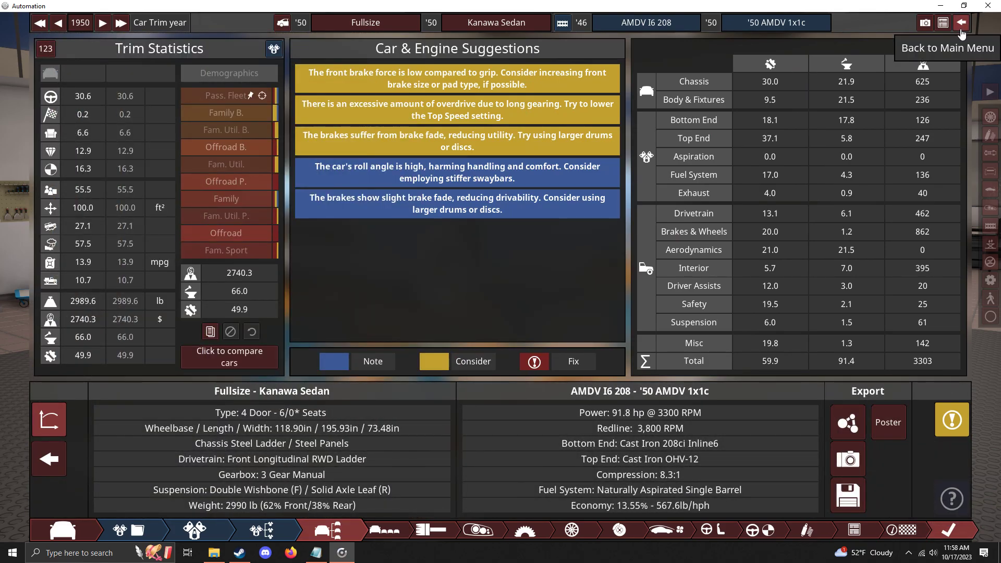
click(961, 30)
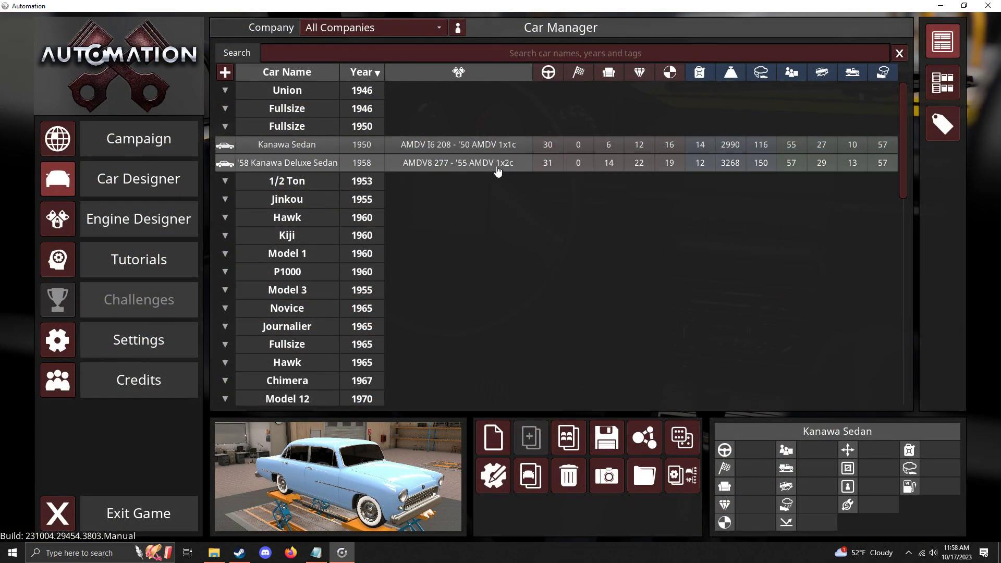
- Bring the 1950s USA regular sedan guide to the front in Notepad, scroll it and toggle word wrap
click(316, 553)
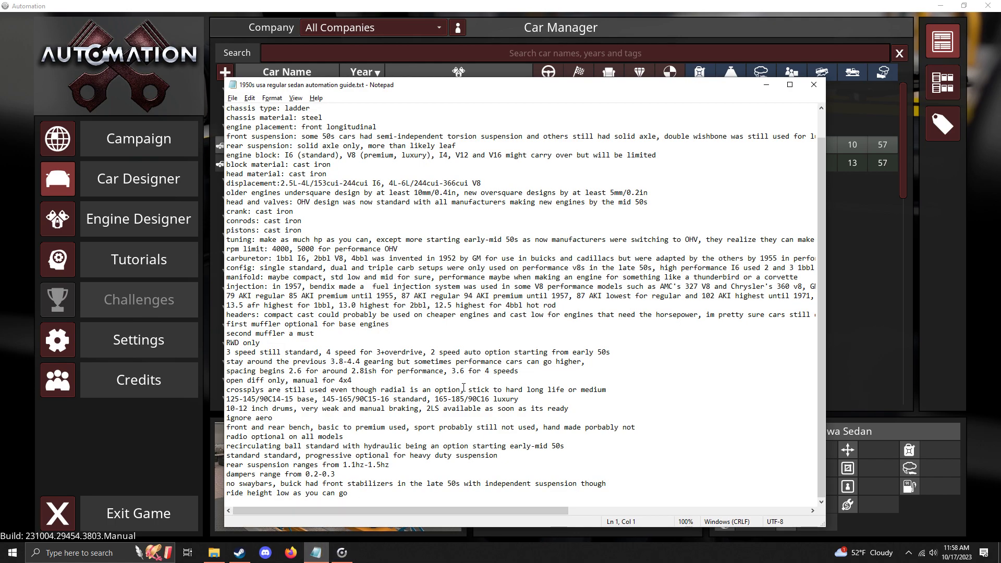
scroll(453, 369, up, 1)
scroll(453, 369, down, 1)
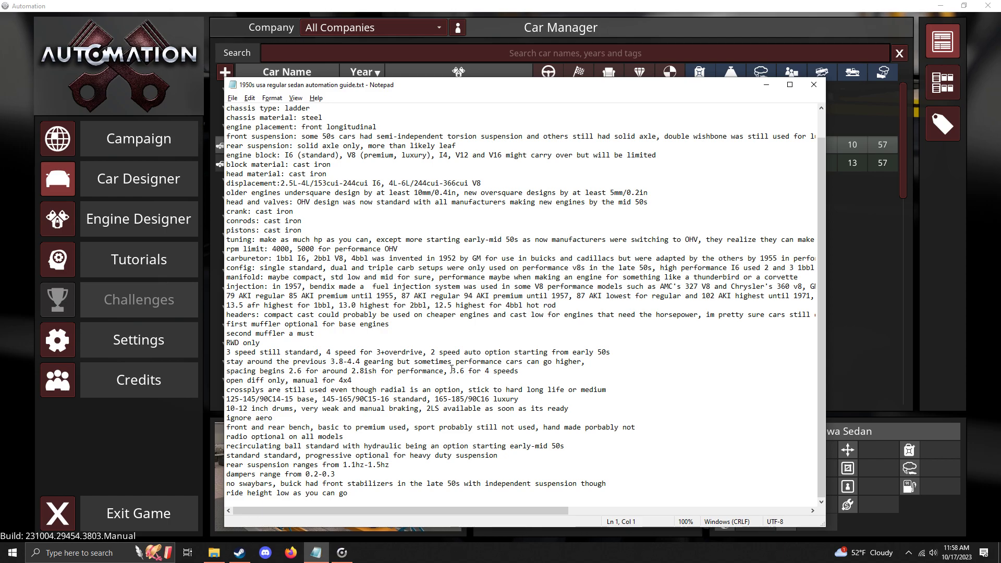
key(alt+z)
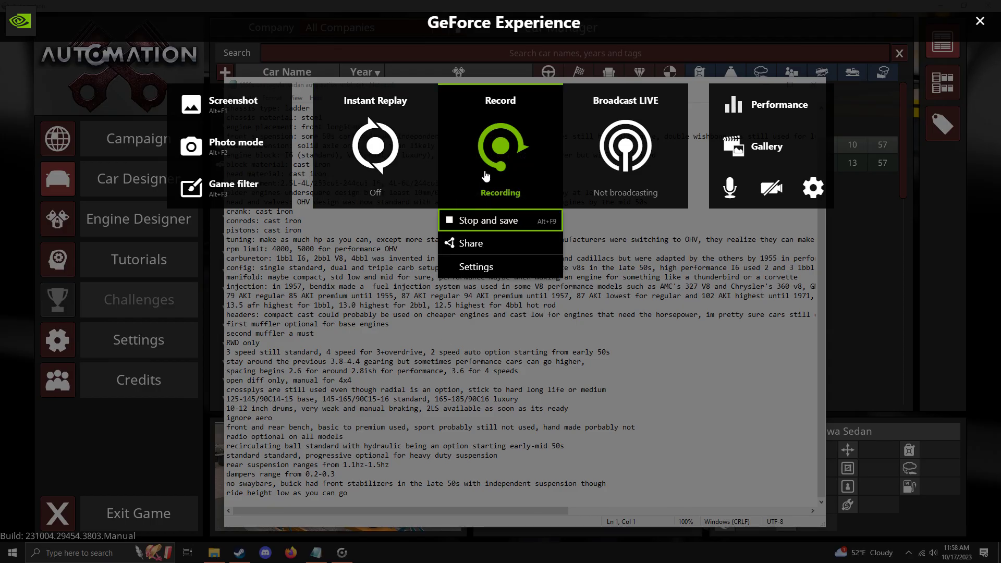